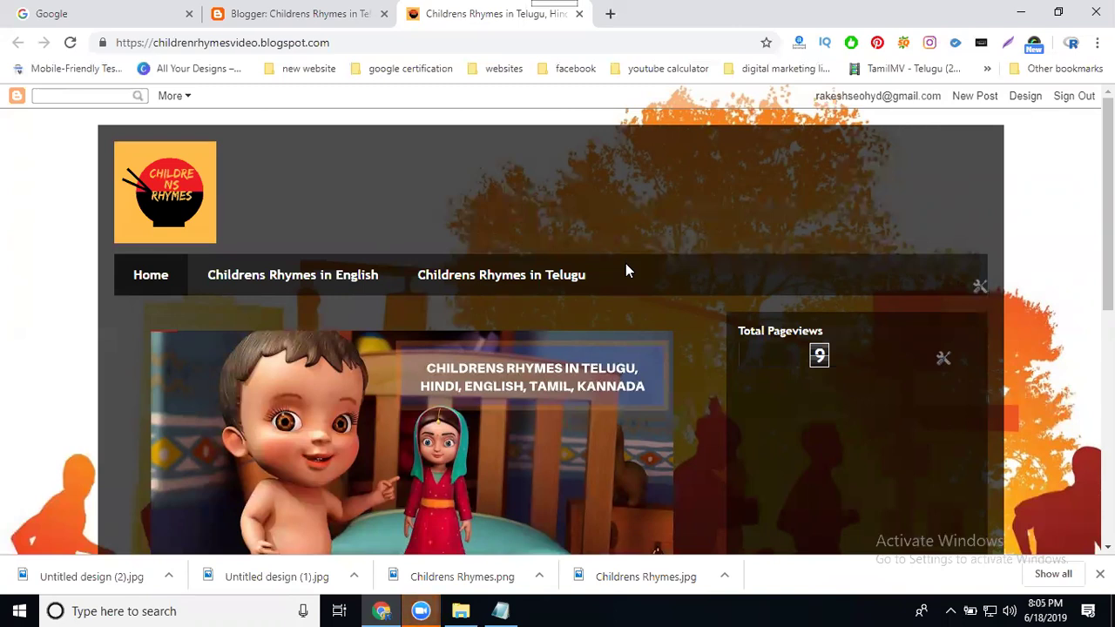
Open YouTube in a new browser tab
{"action": "left_click", "coordinate": [609, 13]}
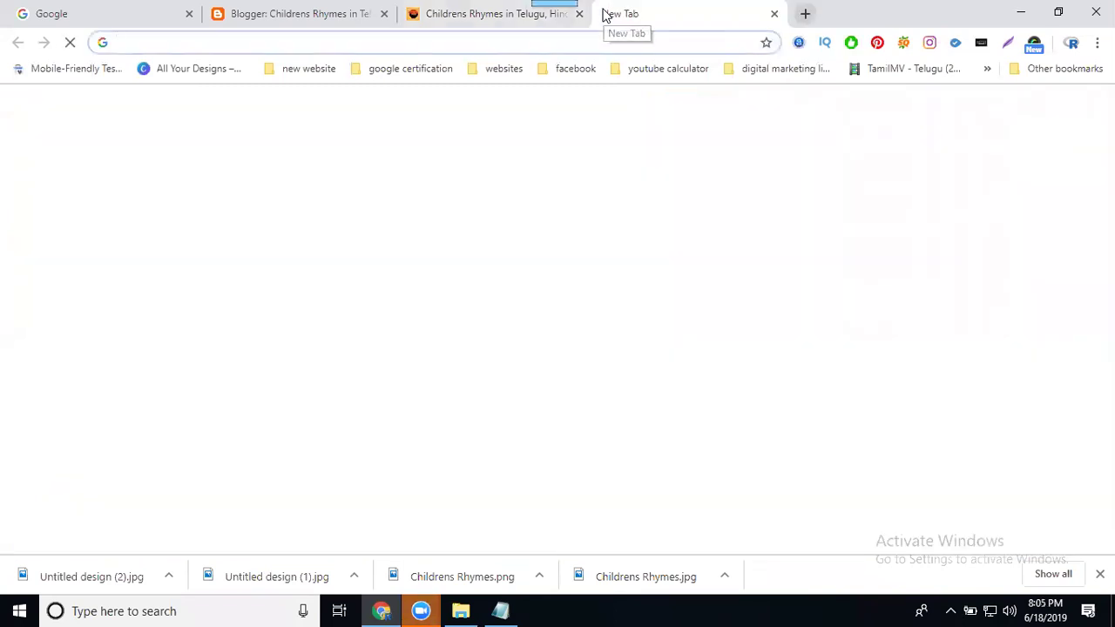
{"action": "type", "text": "you"}
{"action": "key", "text": "Return"}
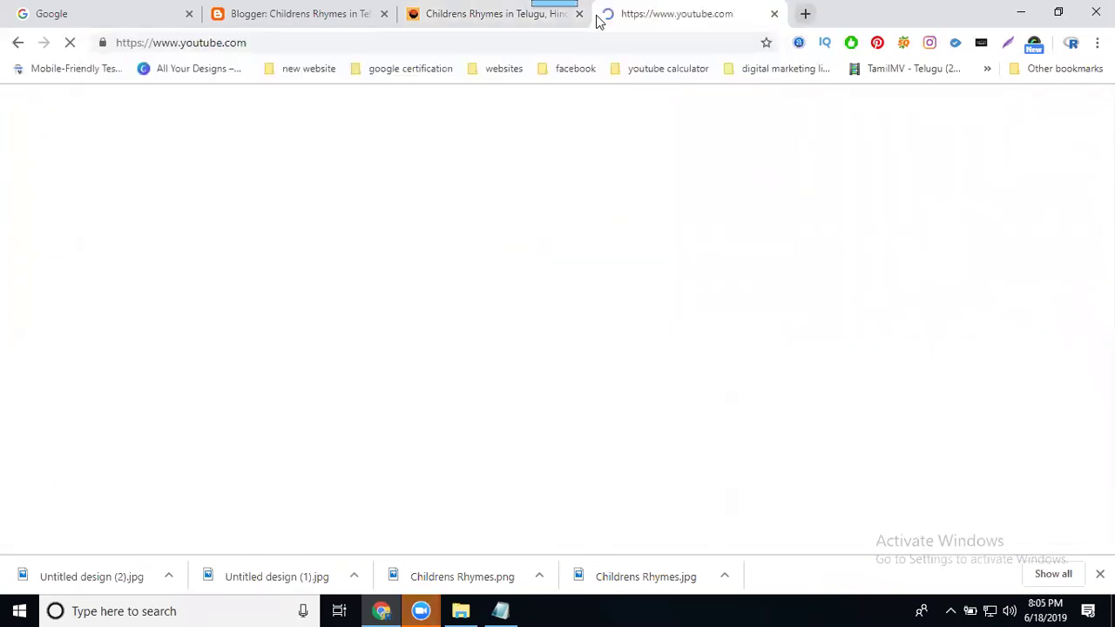
{"action": "left_click", "coordinate": [497, 13]}
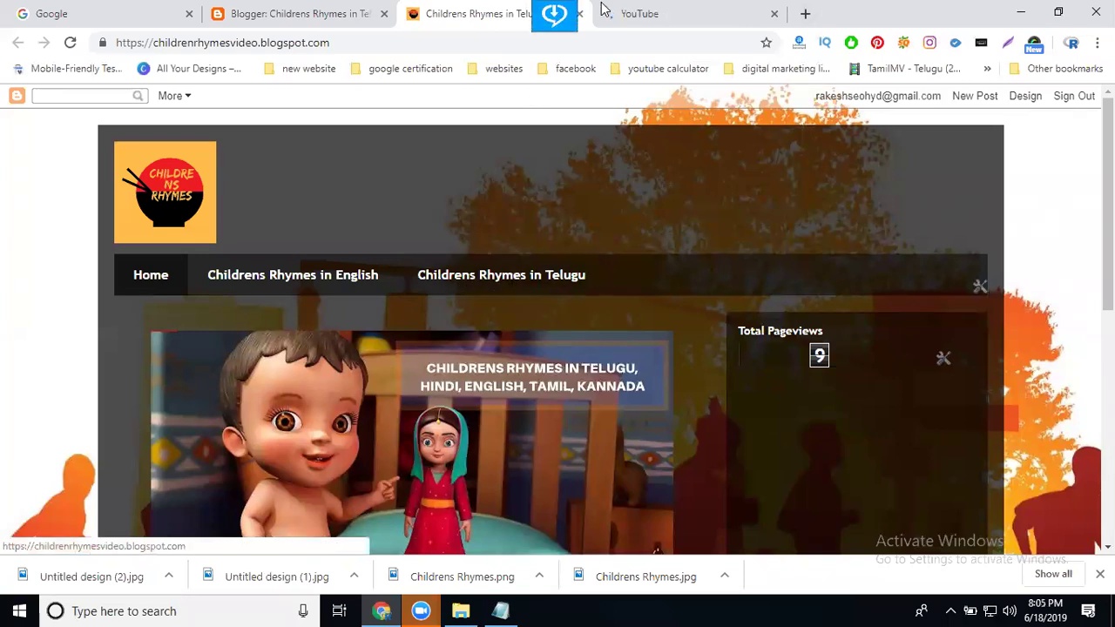
{"action": "left_click", "coordinate": [630, 19]}
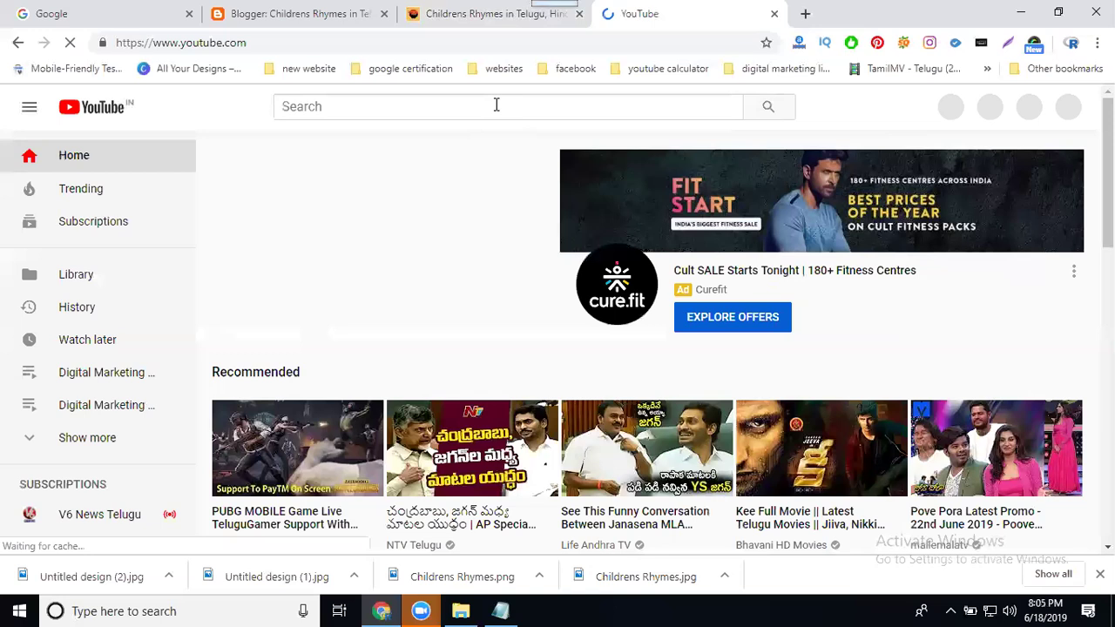
Search YouTube for "children rhymes in telugu", using the corrected spelling
{"action": "left_click", "coordinate": [497, 106]}
{"action": "type", "text": "chidren "}
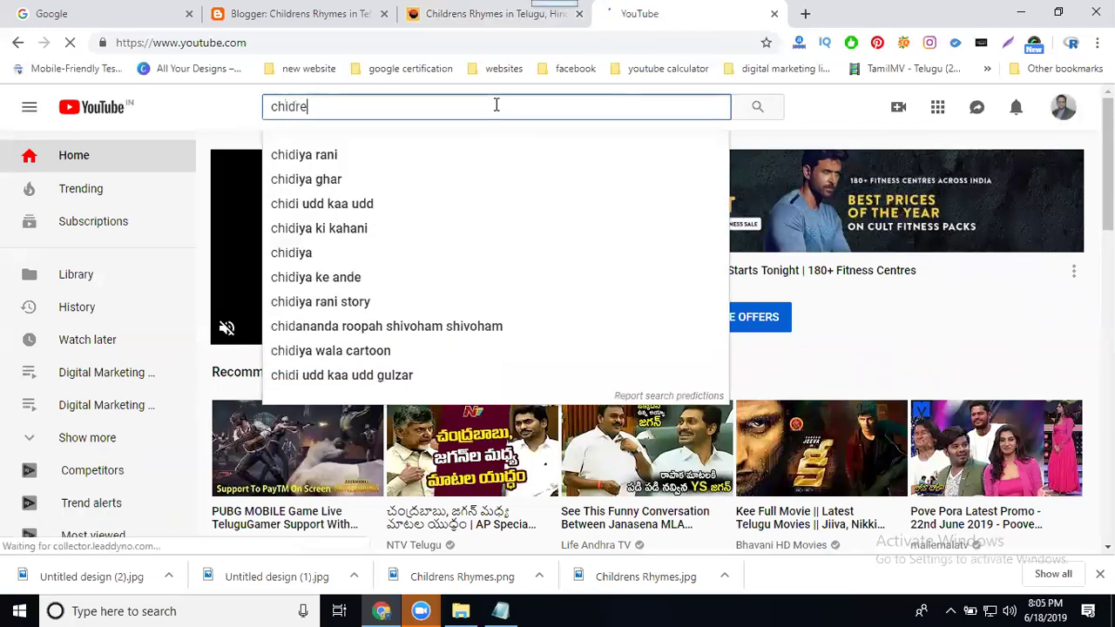
{"action": "type", "text": "rhymes in telugu"}
{"action": "key", "text": "Return"}
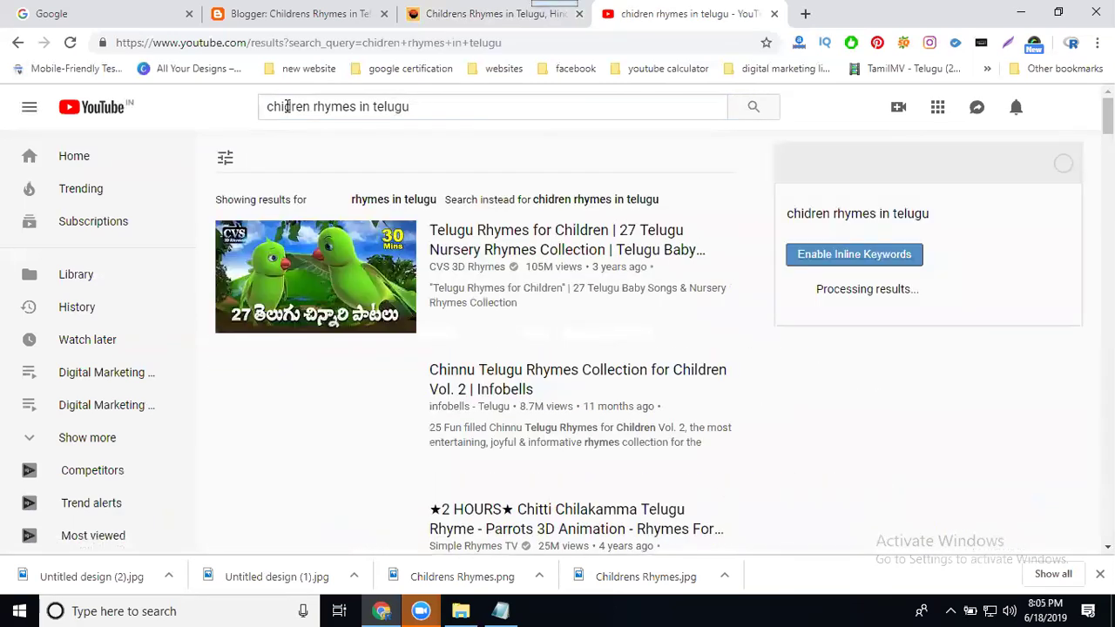
{"action": "left_click", "coordinate": [371, 202]}
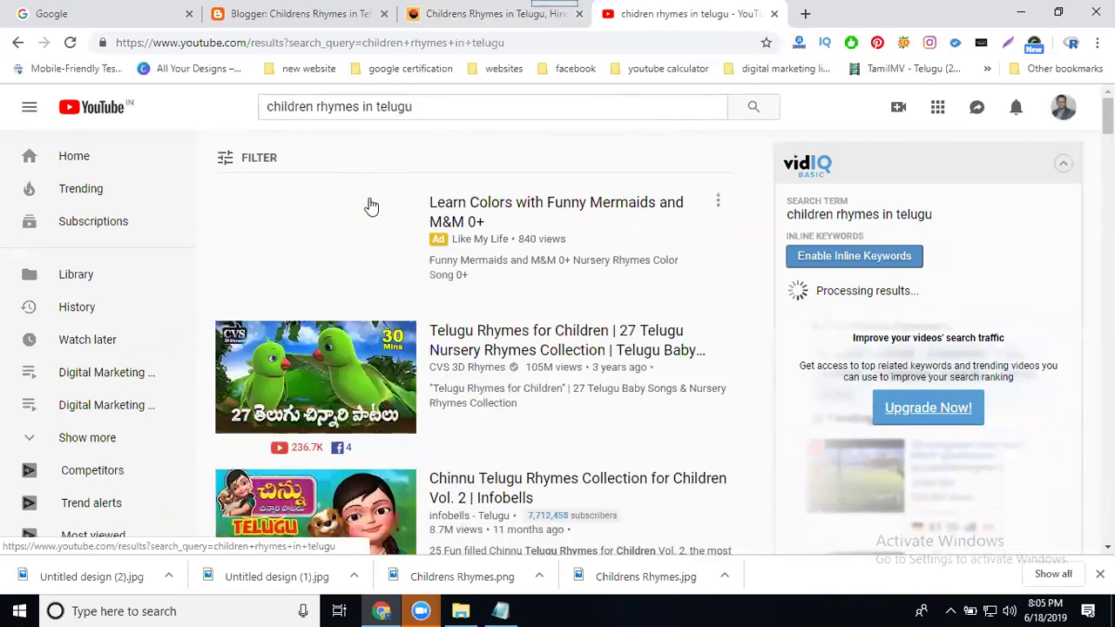
Open the CVS 3D Rhymes video "Telugu Rhymes for Children" in a new tab and select its web address
{"action": "middle_click", "coordinate": [511, 345]}
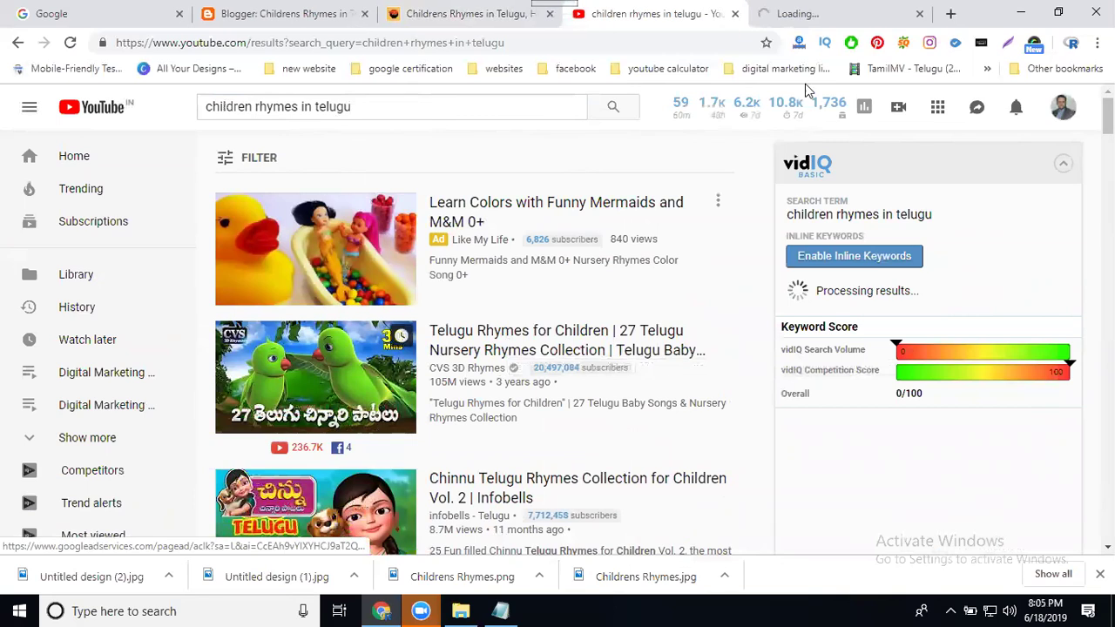
{"action": "left_click", "coordinate": [796, 14]}
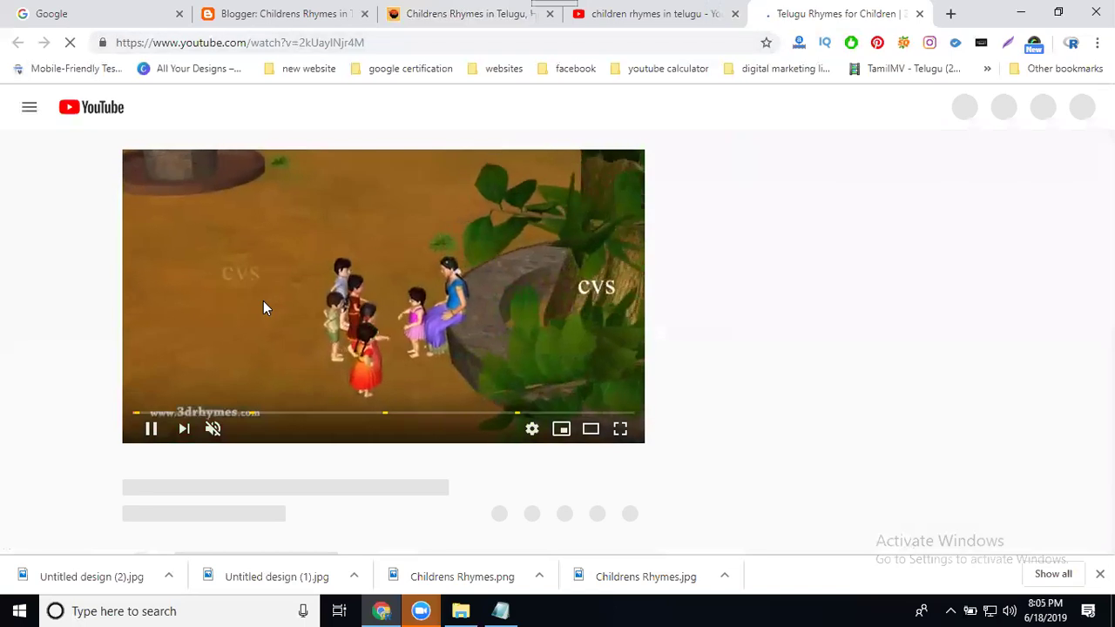
{"action": "double_click", "coordinate": [299, 42]}
{"action": "left_click", "coordinate": [299, 42]}
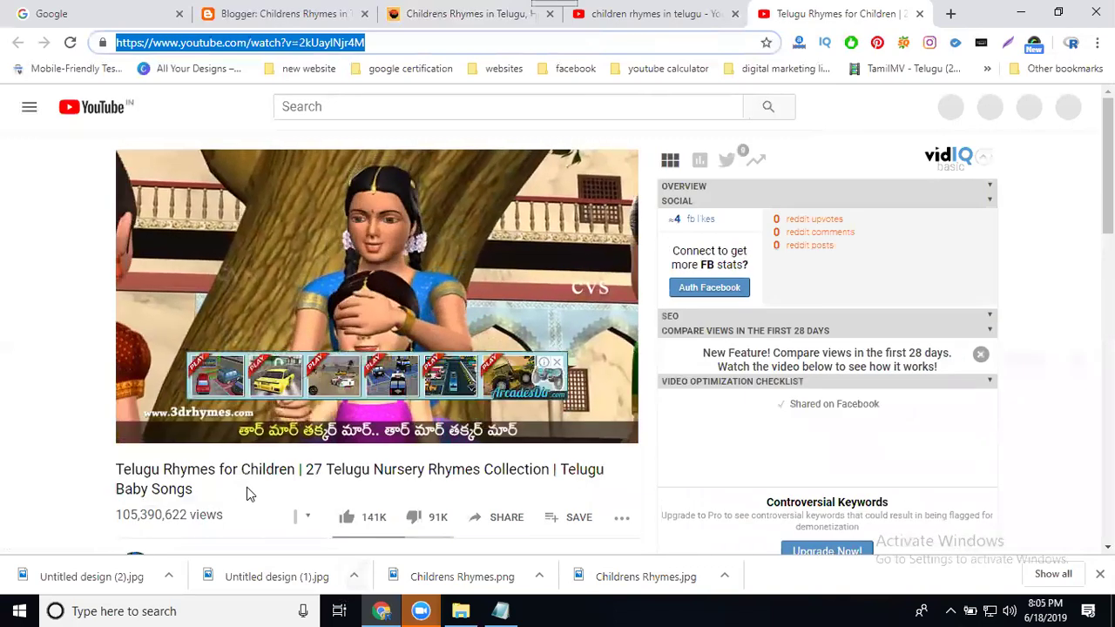
Copy "27 Telugu Nursery Rhymes" from the video title and paste it into a new Notepad document
{"action": "left_click_drag", "start_coordinate": [118, 469], "coordinate": [485, 472]}
{"action": "key", "text": "ctrl+c"}
{"action": "key", "text": "super+r"}
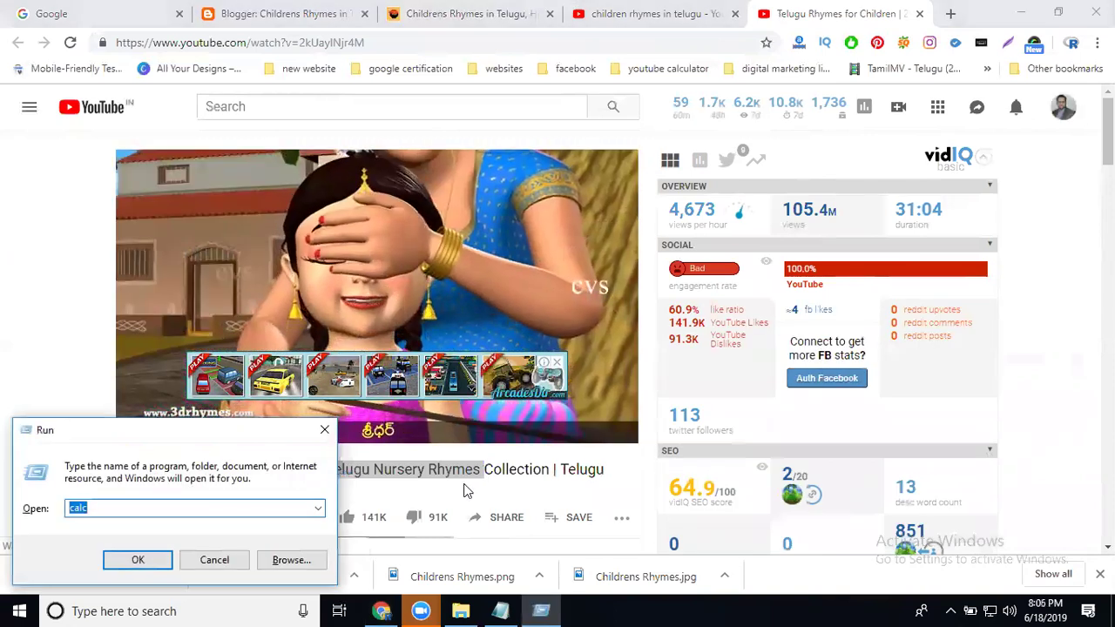
{"action": "left_click", "coordinate": [500, 611]}
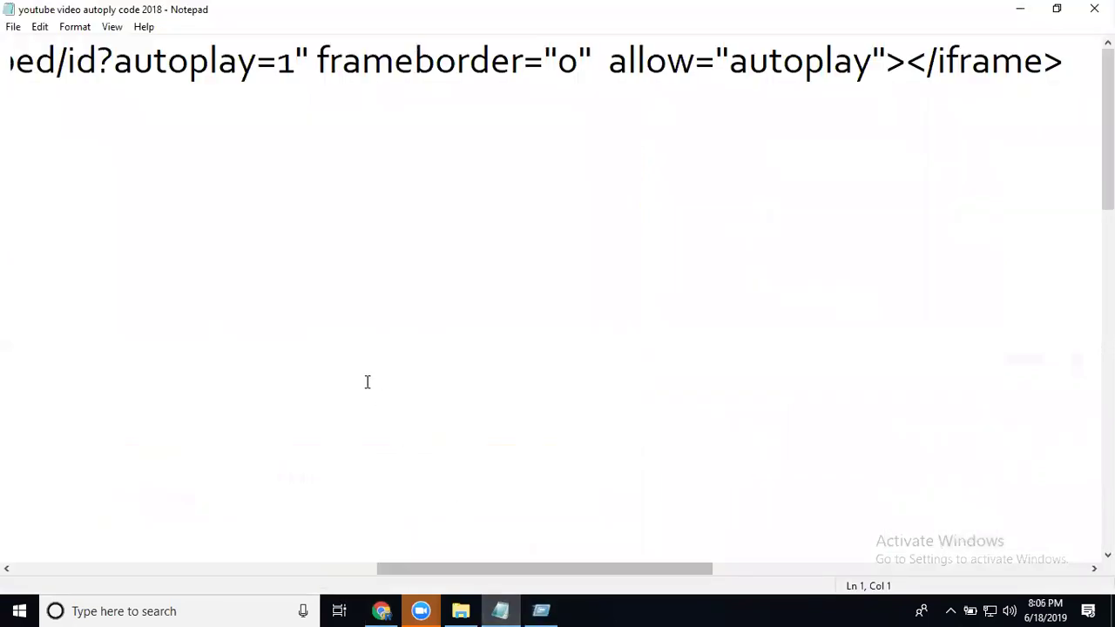
{"action": "left_click", "coordinate": [541, 611]}
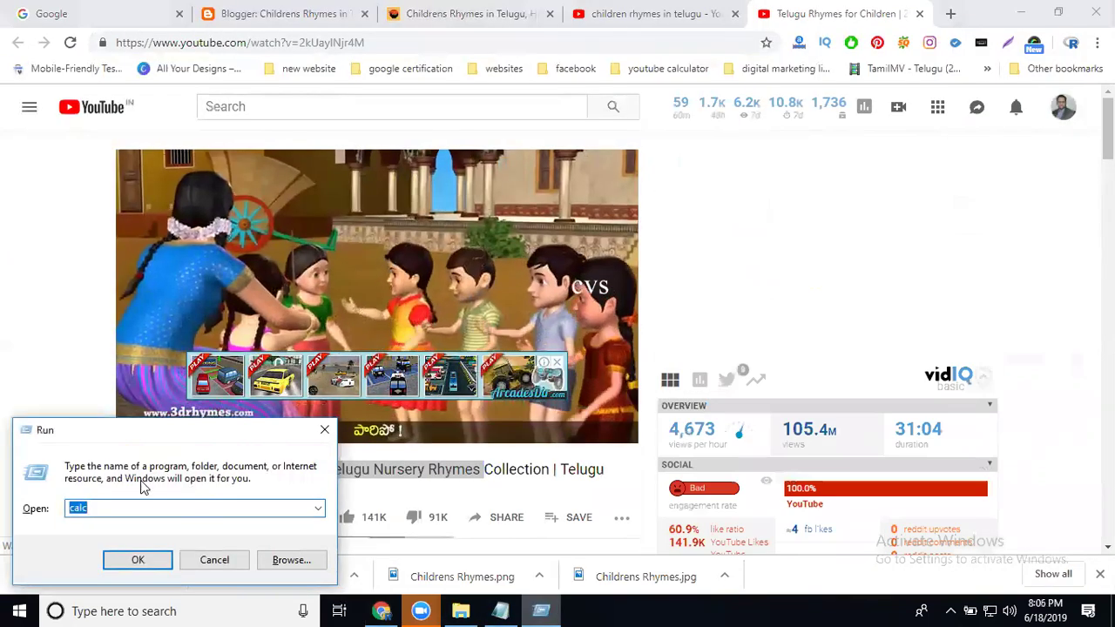
{"action": "scroll", "coordinate": [185, 506], "scroll_direction": "down", "scroll_amount": 2}
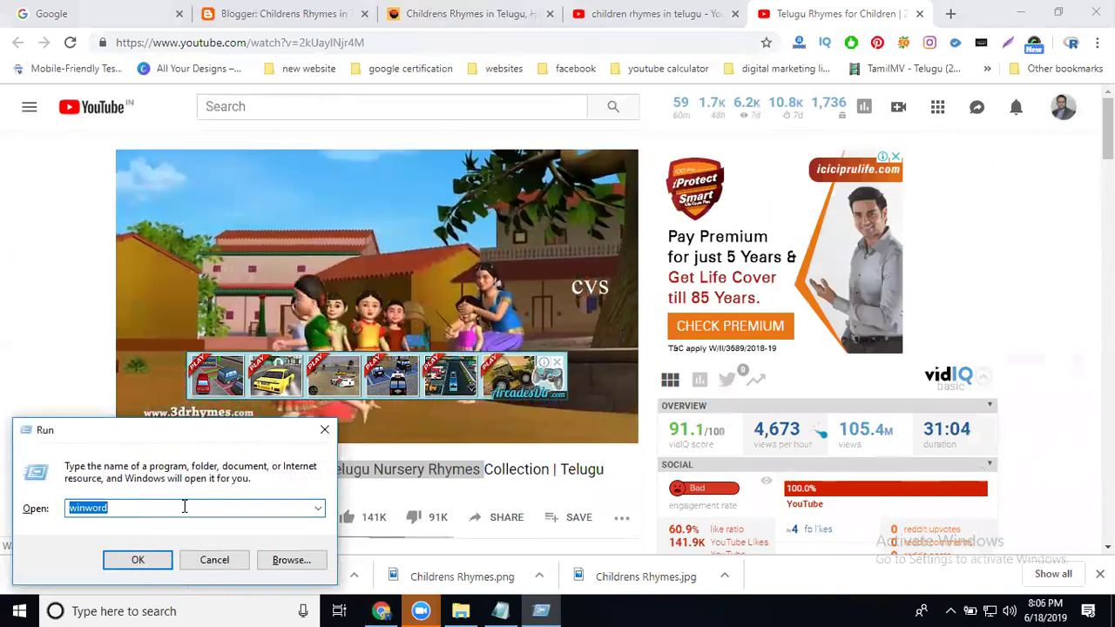
{"action": "key", "text": "Return"}
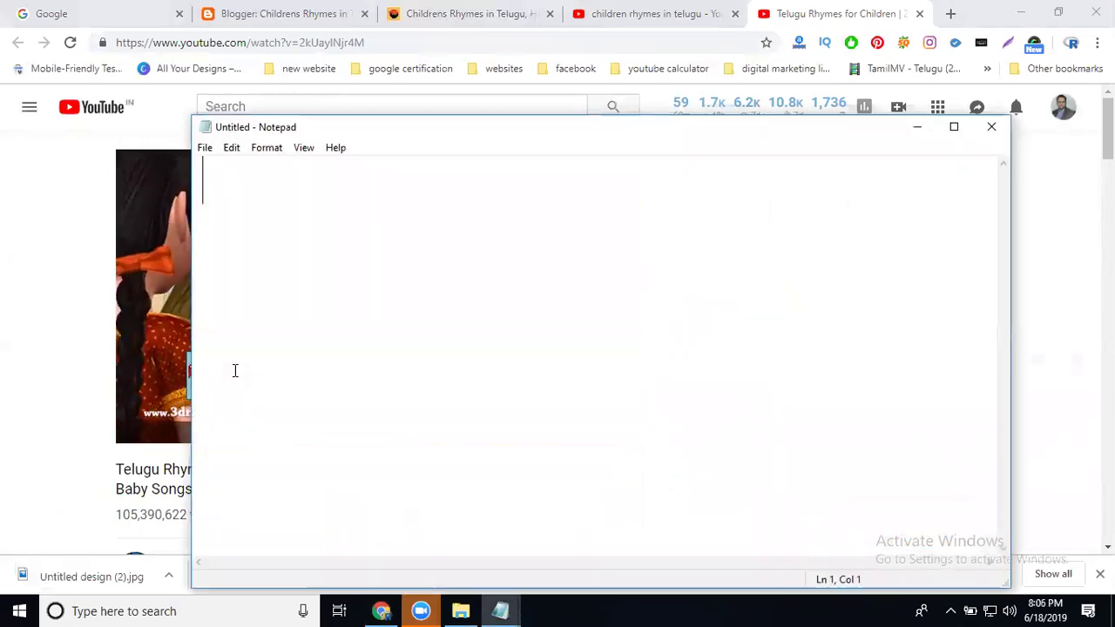
{"action": "key", "text": "ctrl+v"}
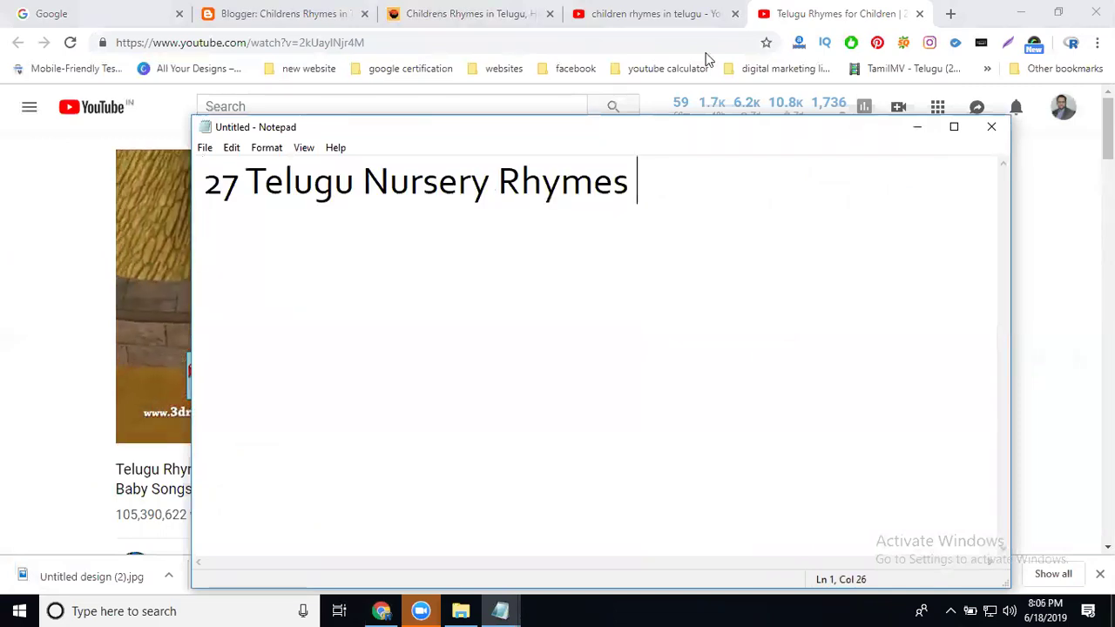
Insert "childrens" before "Rhymes" in the pasted line, copy the whole line and minimize Notepad
{"action": "left_click", "coordinate": [500, 181]}
{"action": "type", "text": "chil"}
{"action": "type", "text": "d"}
{"action": "key", "text": "BackSpace"}
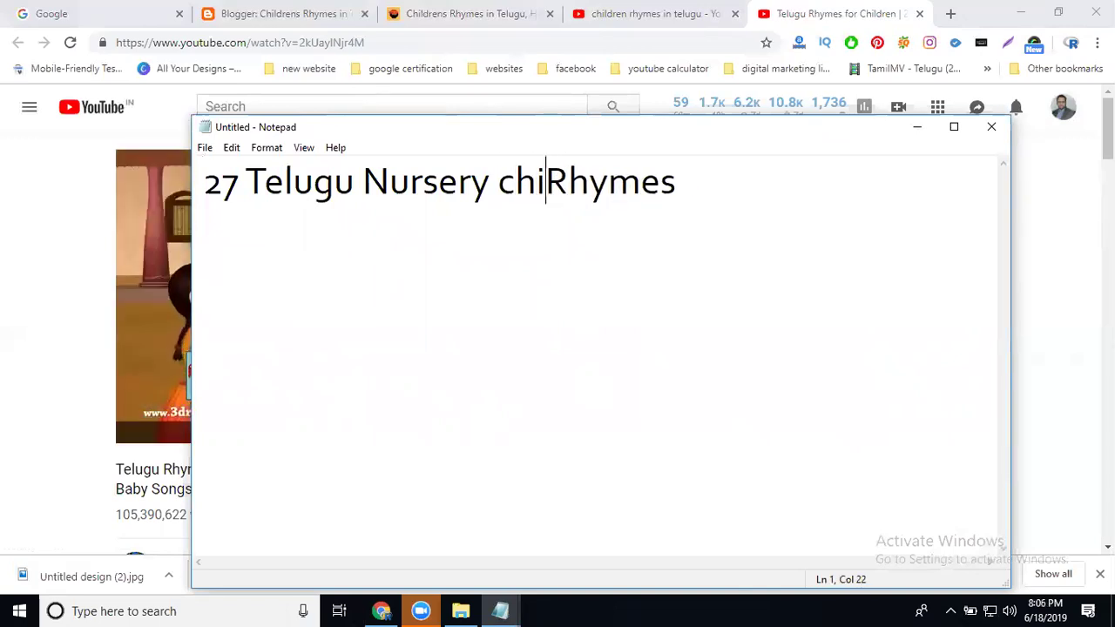
{"action": "type", "text": "ldrens"}
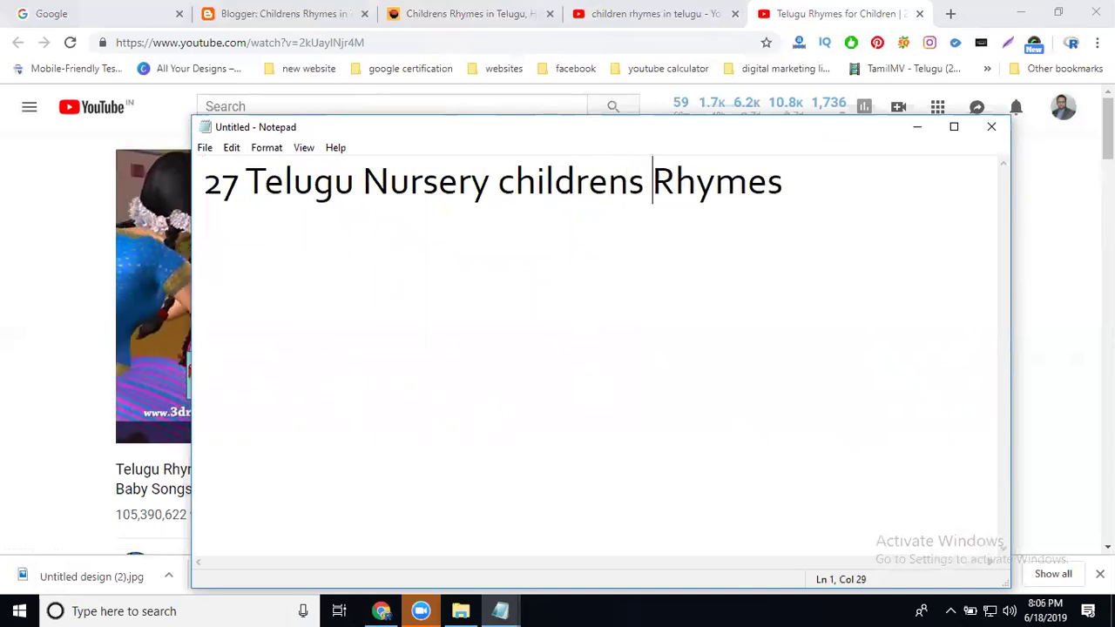
{"action": "key", "text": "ctrl+a"}
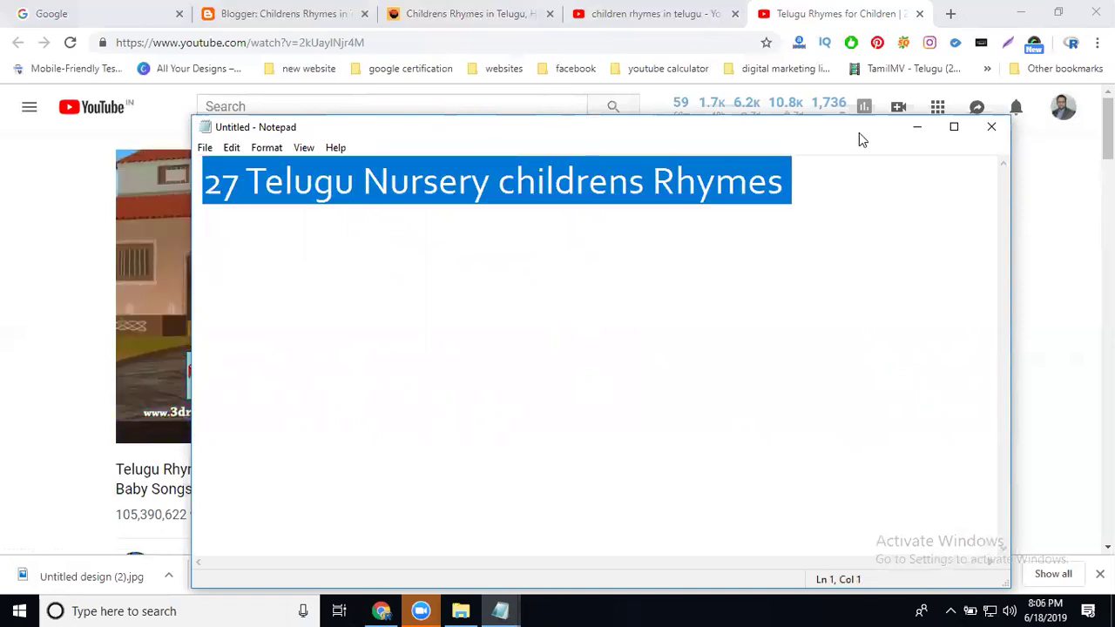
{"action": "left_click", "coordinate": [916, 128]}
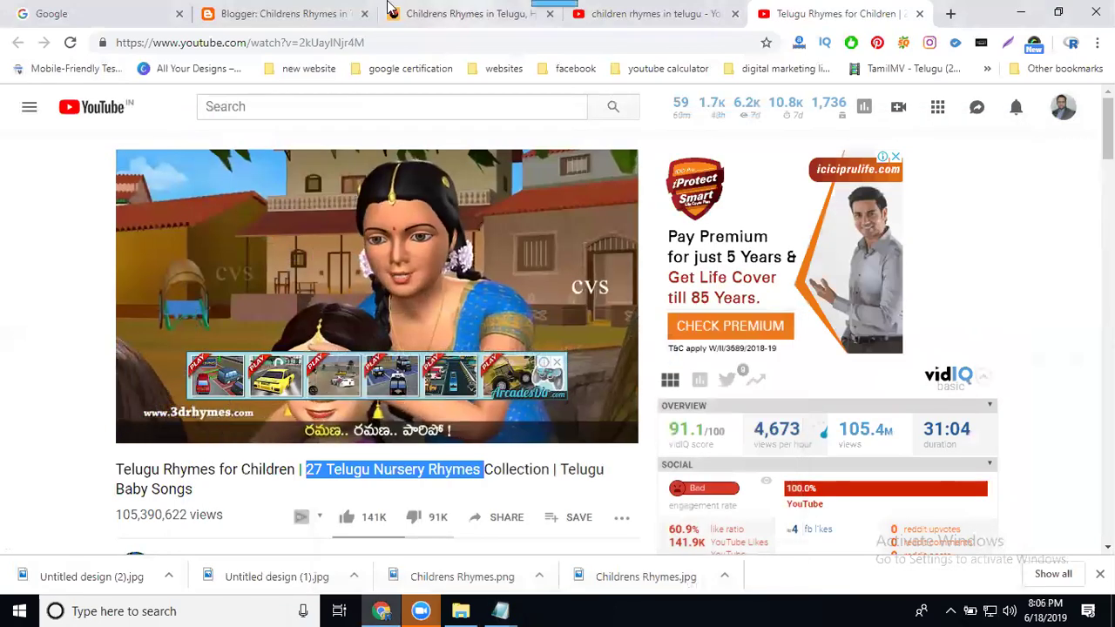
Open the blog page "Childrens Rhymes in Telugu" for editing in Blogger
{"action": "left_click", "coordinate": [309, 16]}
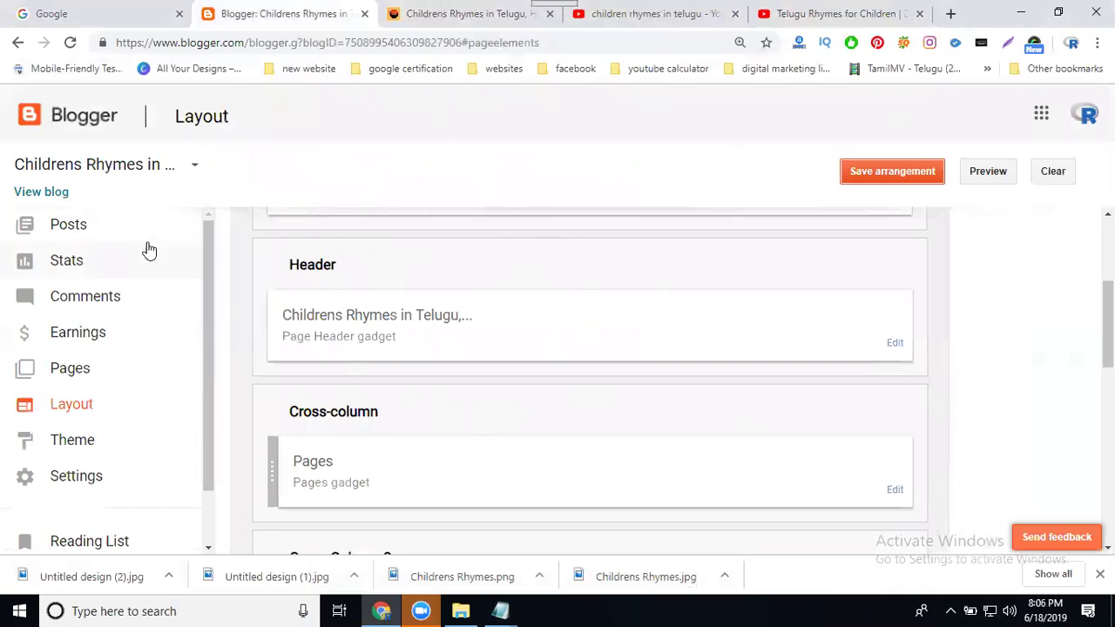
{"action": "left_click", "coordinate": [81, 373]}
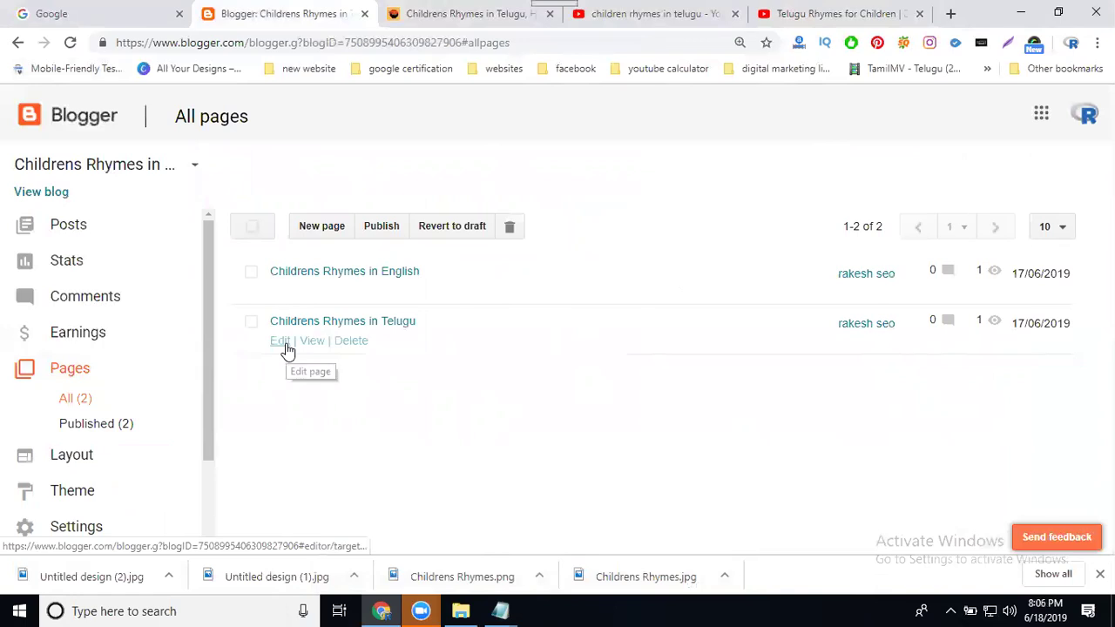
{"action": "left_click", "coordinate": [281, 341]}
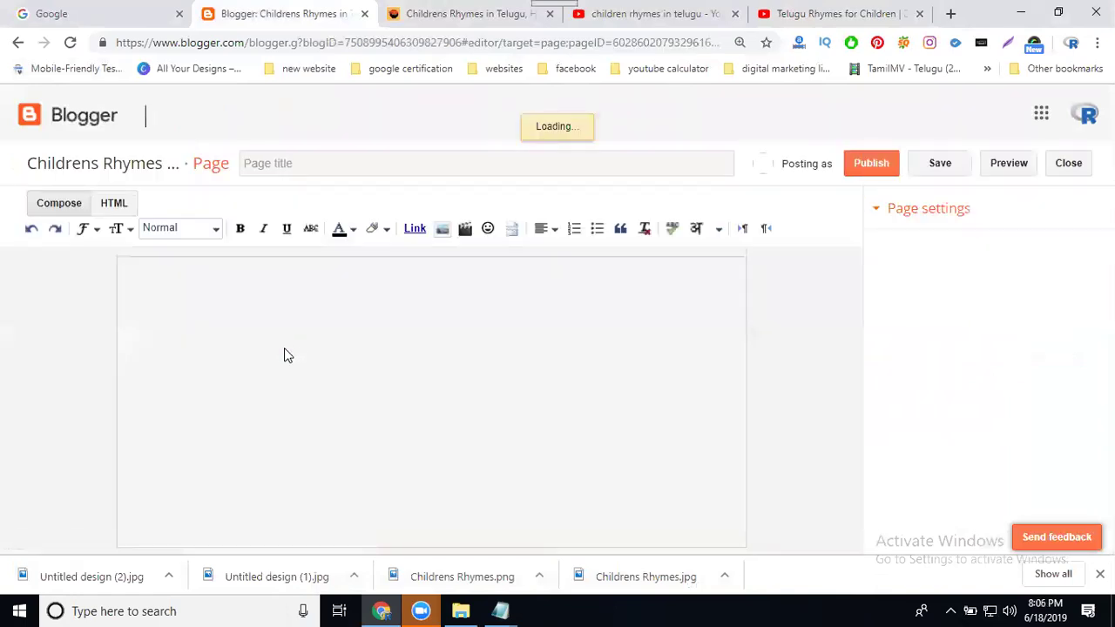
Add the line "27 Telugu Nursery childrens Rhymes" below the page's existing text, leaving a blank line between
{"action": "left_click", "coordinate": [337, 277]}
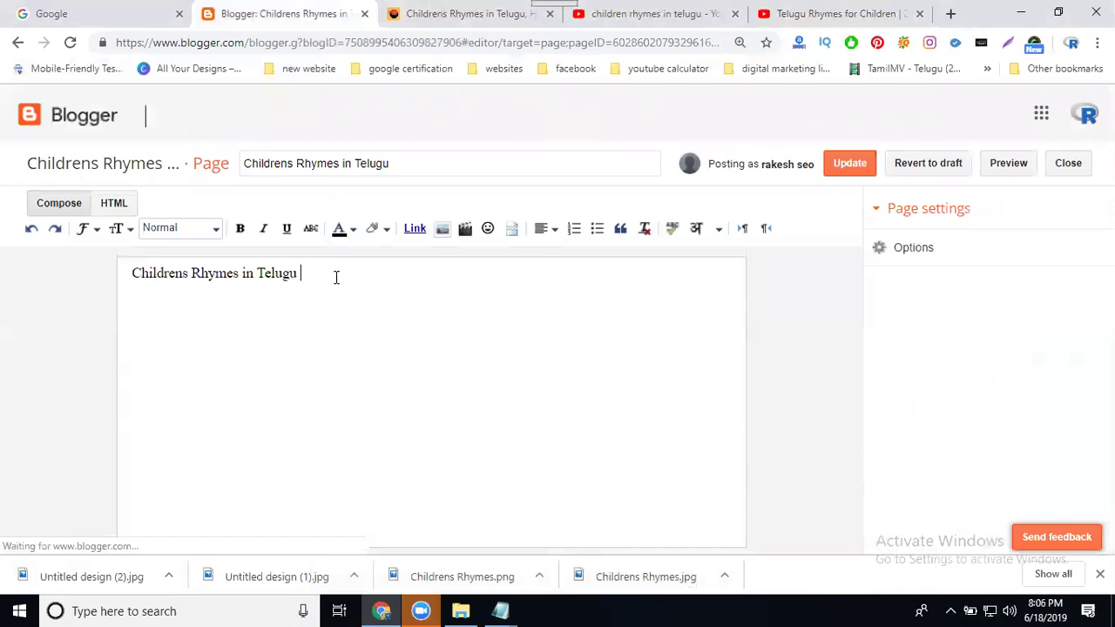
{"action": "key", "text": "Return"}
{"action": "key", "text": "Return"}
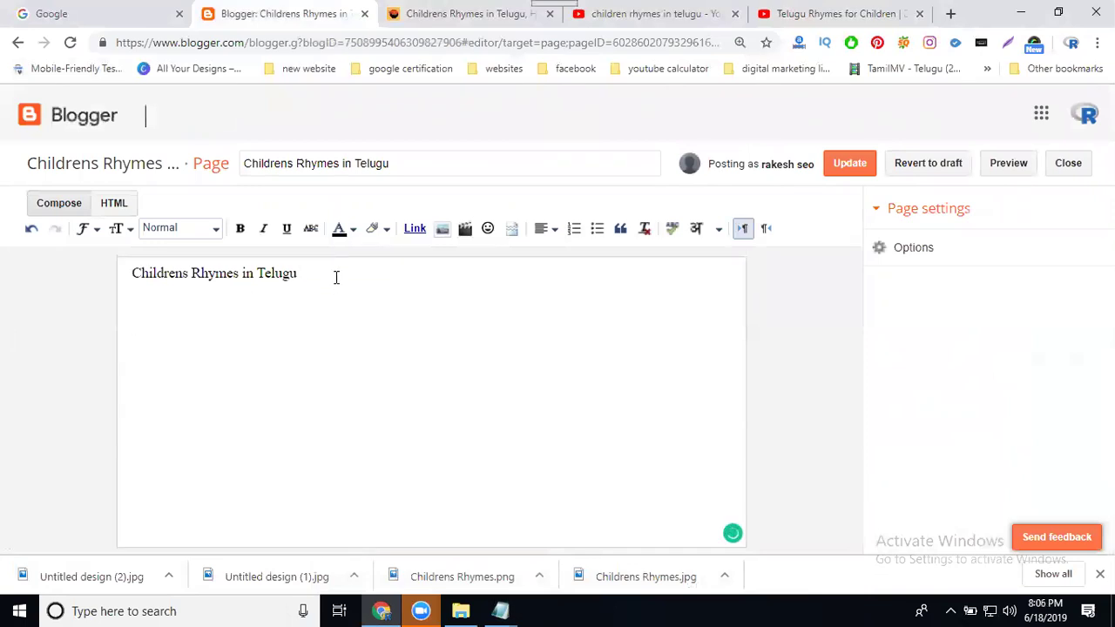
{"action": "type", "text": "27 Telugu Nursery childrens Rhymes"}
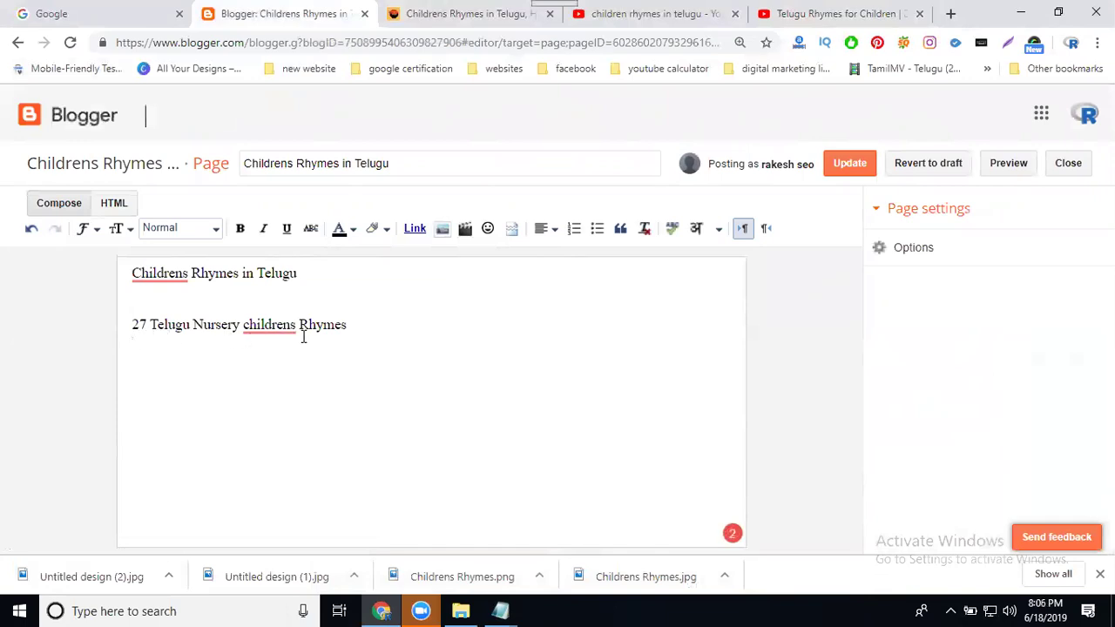
Copy the web address of the open Telugu rhymes video and return to the Blogger page editor
{"action": "left_click", "coordinate": [792, 13]}
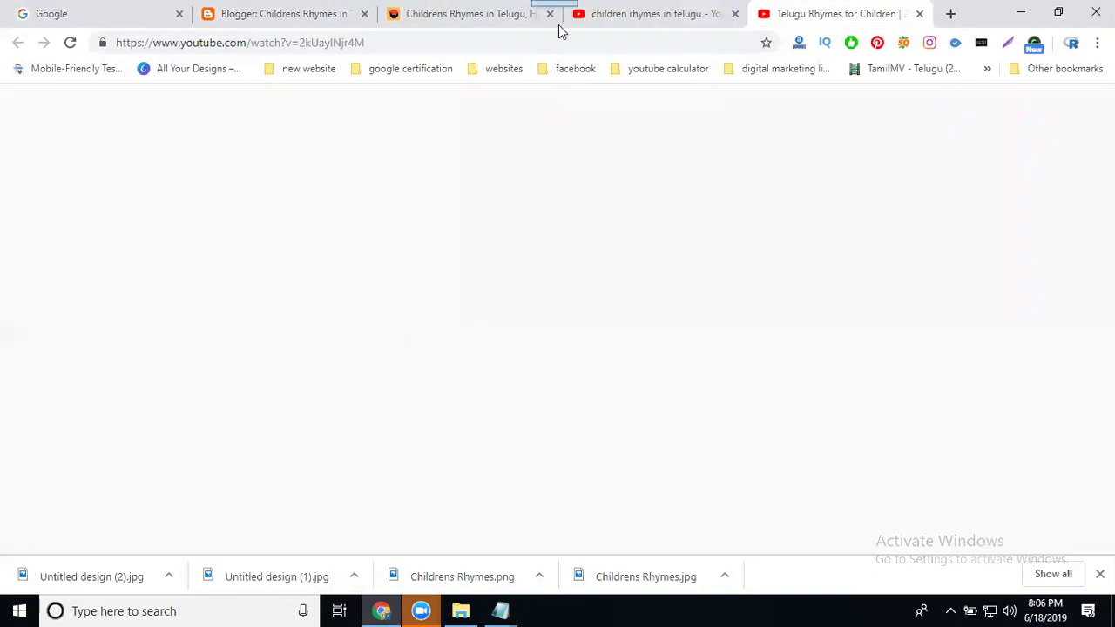
{"action": "left_click", "coordinate": [471, 43]}
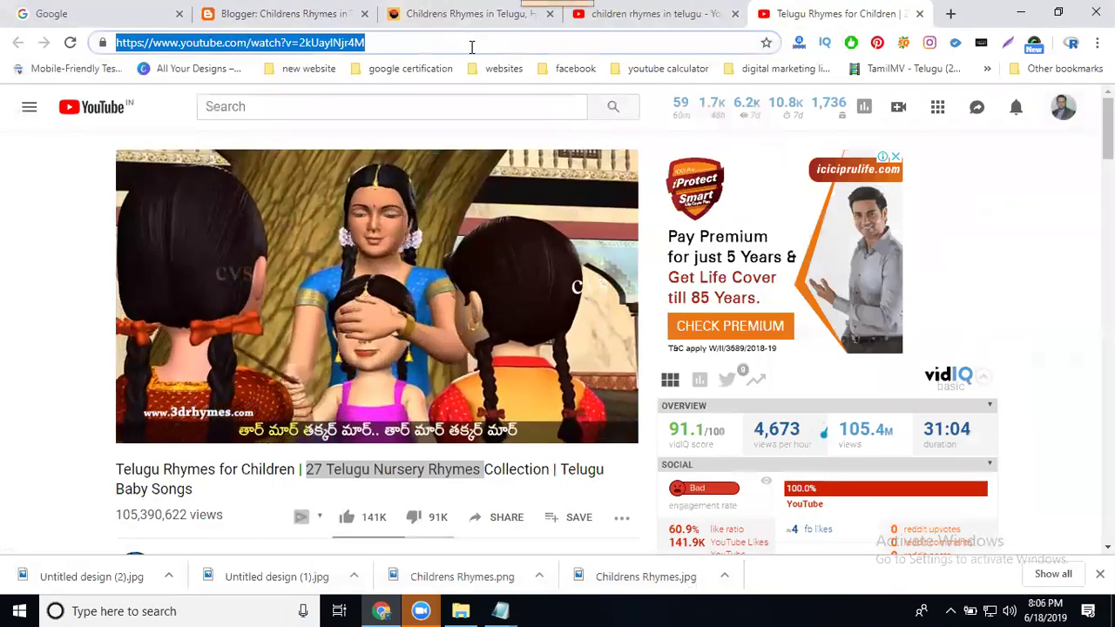
{"action": "left_click", "coordinate": [298, 13]}
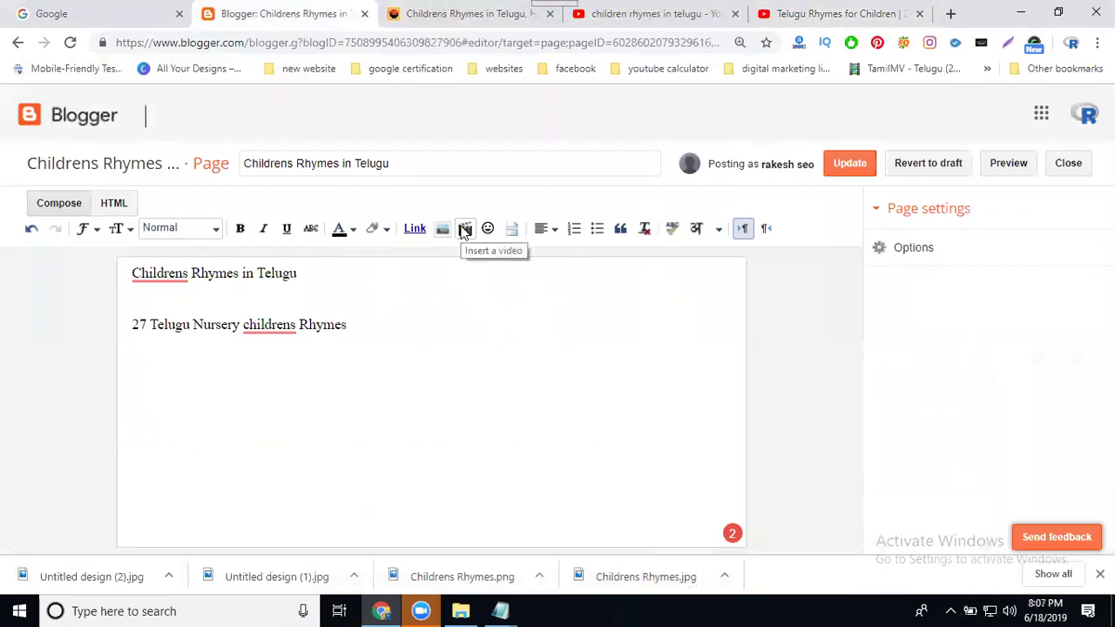
{"action": "left_click", "coordinate": [464, 230]}
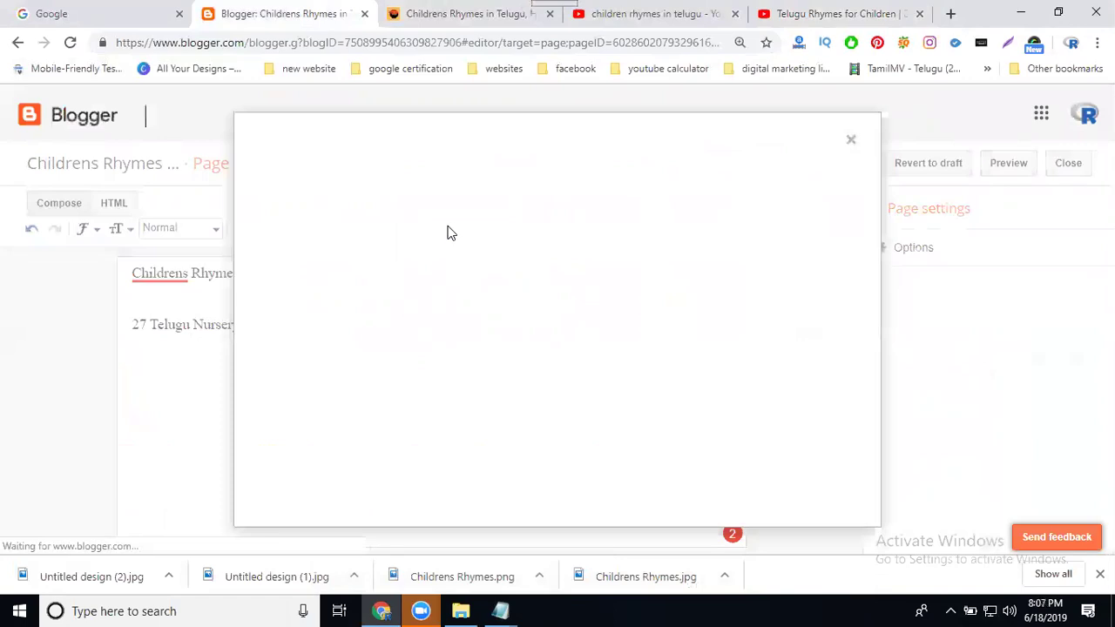
{"action": "left_click", "coordinate": [378, 214]}
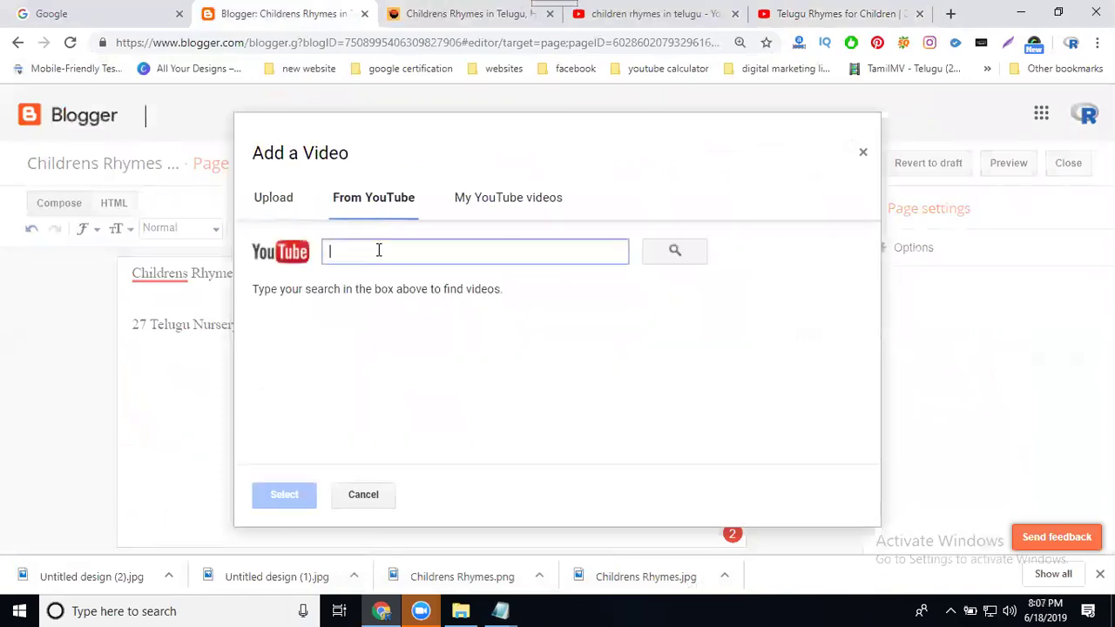
{"action": "type", "text": "https://www.youtube.com/watch?v=2kUayINjr4M"}
{"action": "left_click", "coordinate": [671, 251]}
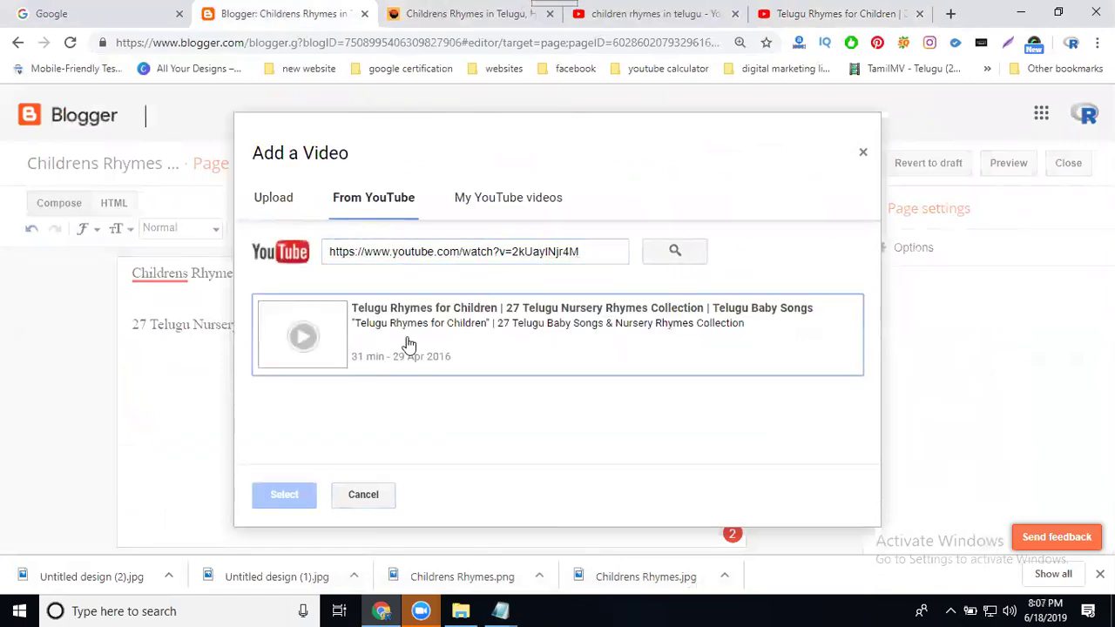
{"action": "left_click", "coordinate": [403, 344]}
{"action": "left_click", "coordinate": [286, 490]}
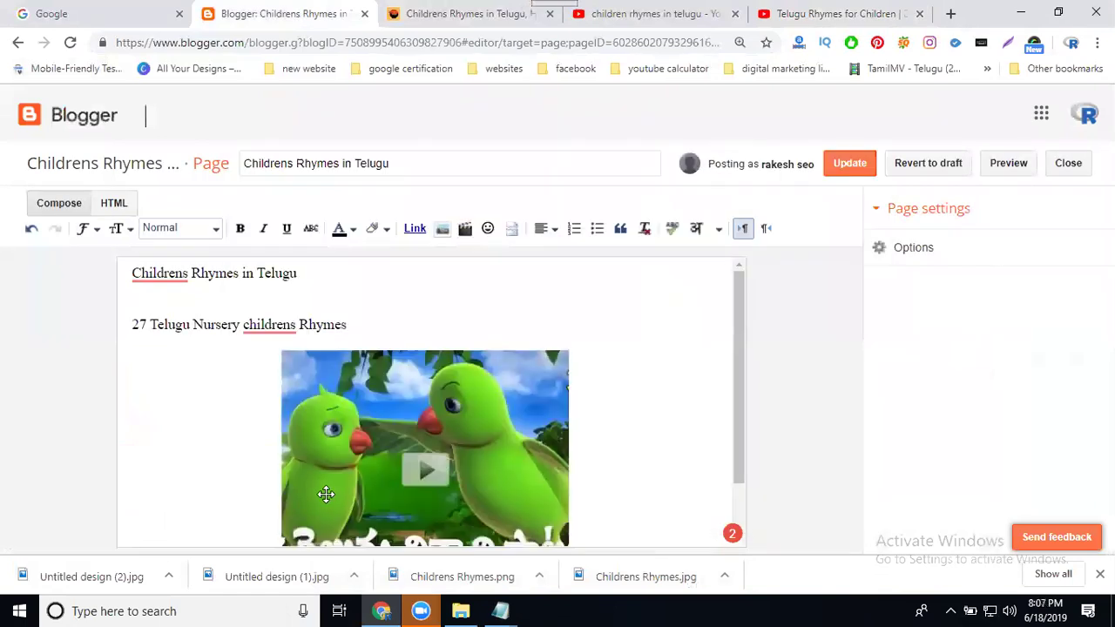
{"action": "left_click", "coordinate": [443, 467]}
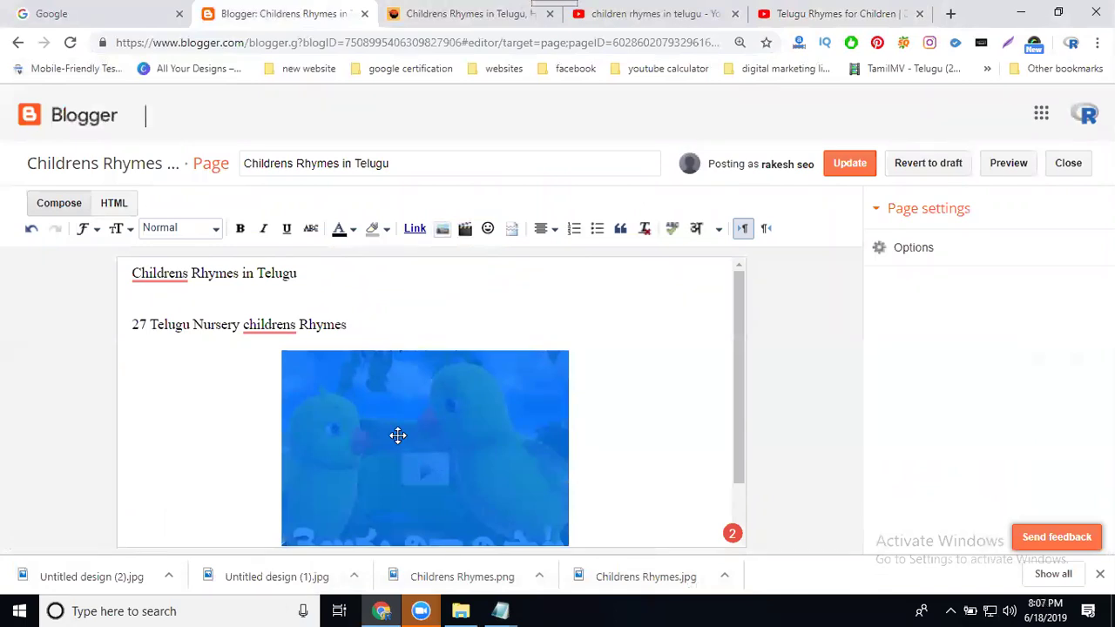
{"action": "left_click", "coordinate": [584, 420]}
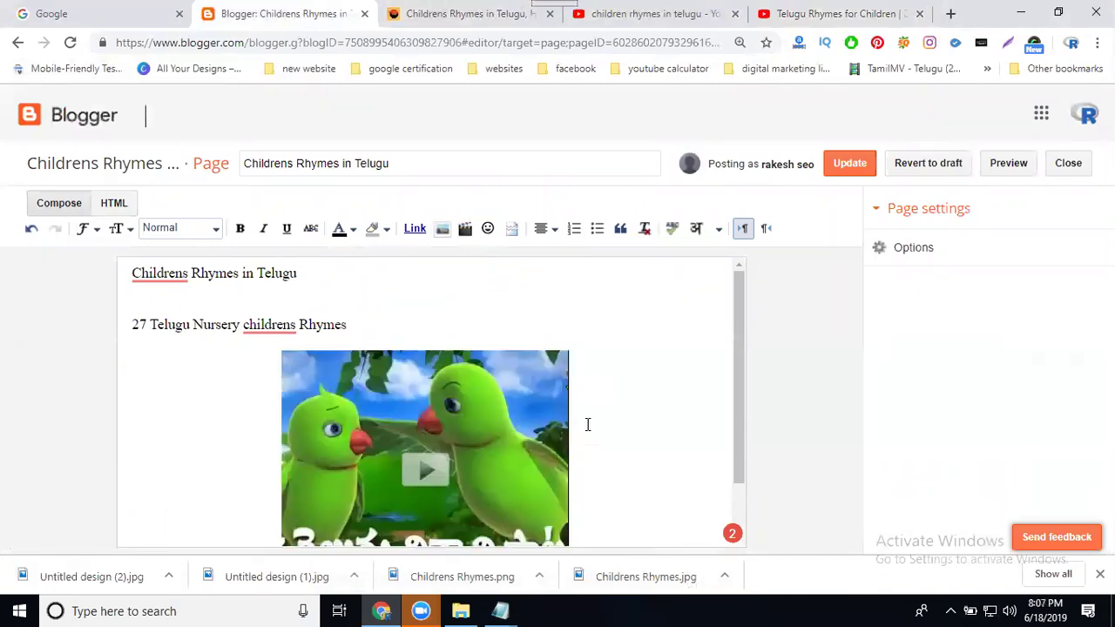
Get the iframe embed code for the open Telugu rhymes video from YouTube's share options
{"action": "scroll", "coordinate": [578, 413], "scroll_direction": "down", "scroll_amount": 1}
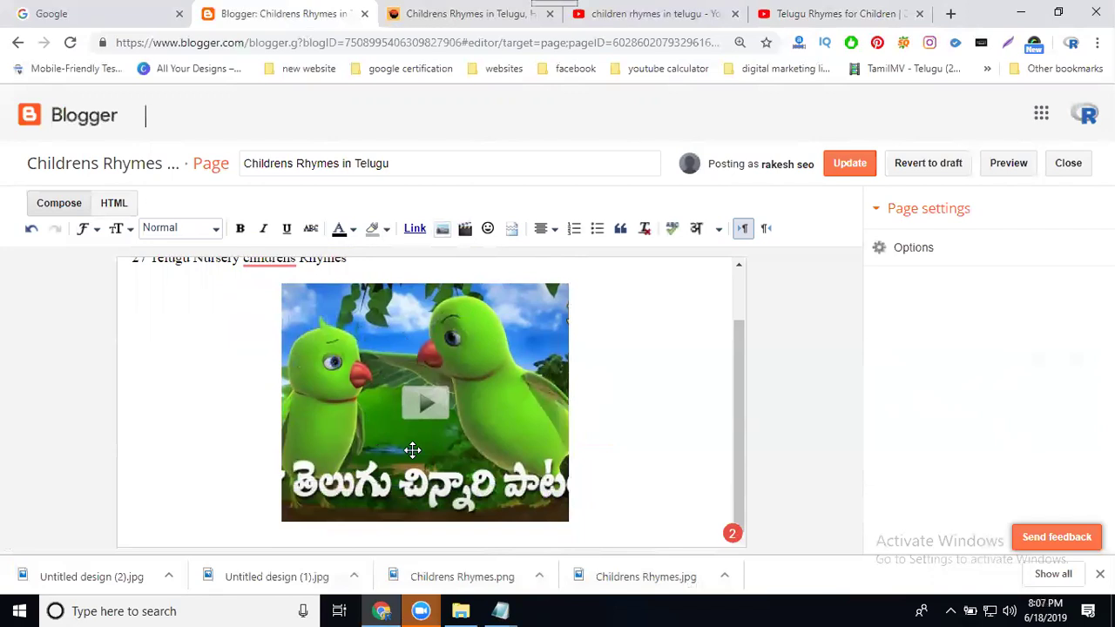
{"action": "left_click", "coordinate": [773, 20]}
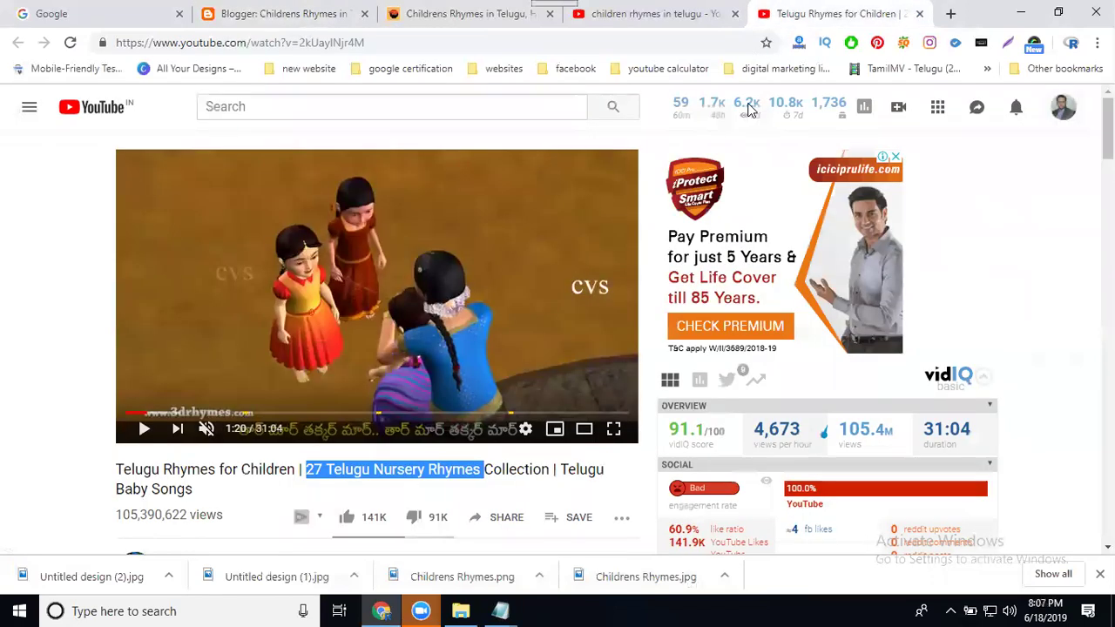
{"action": "scroll", "coordinate": [504, 358], "scroll_direction": "down", "scroll_amount": 2}
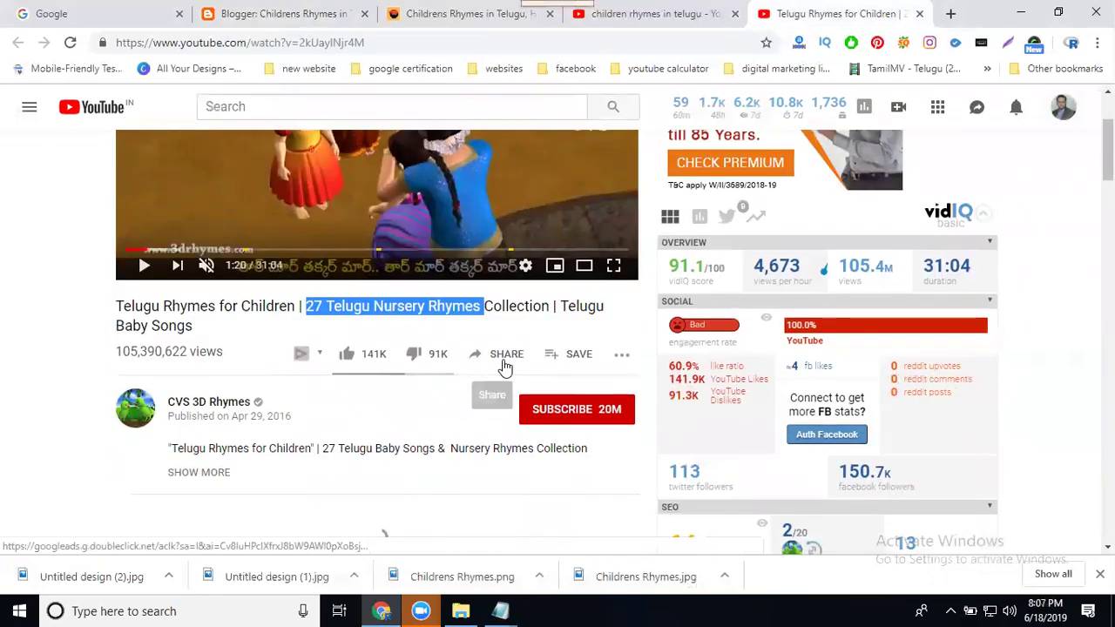
{"action": "left_click", "coordinate": [505, 357]}
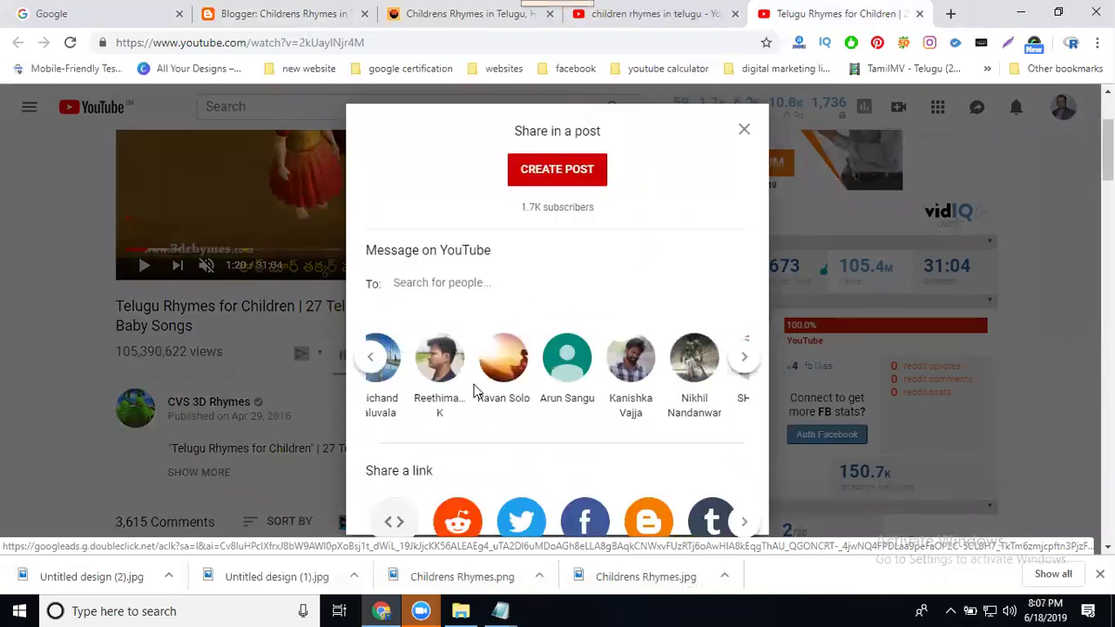
{"action": "scroll", "coordinate": [431, 442], "scroll_direction": "right", "scroll_amount": 3}
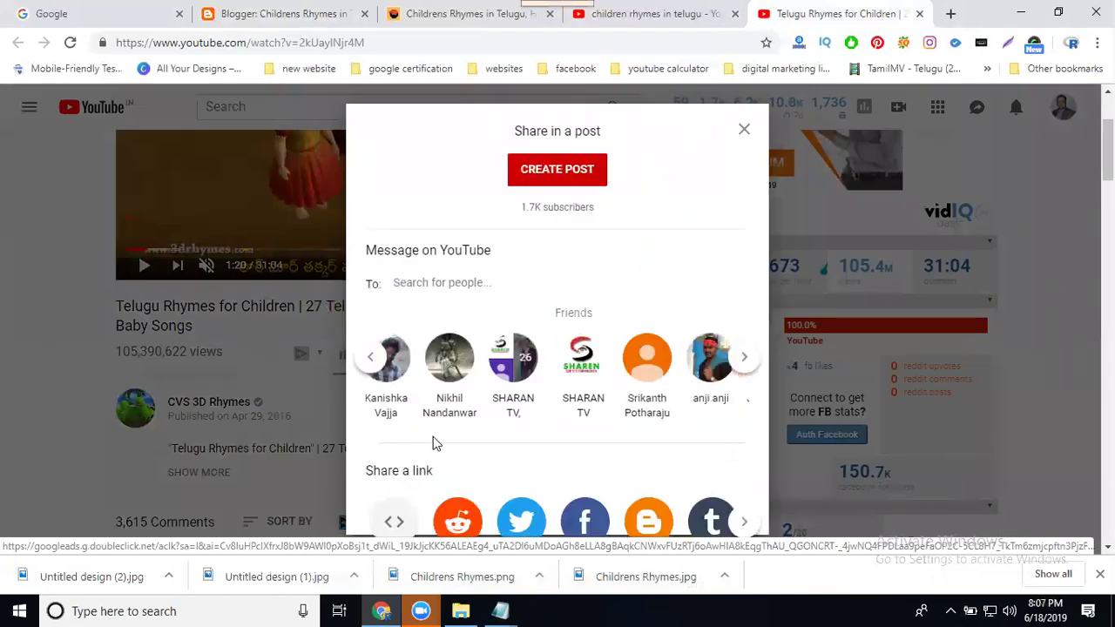
{"action": "left_click", "coordinate": [401, 520]}
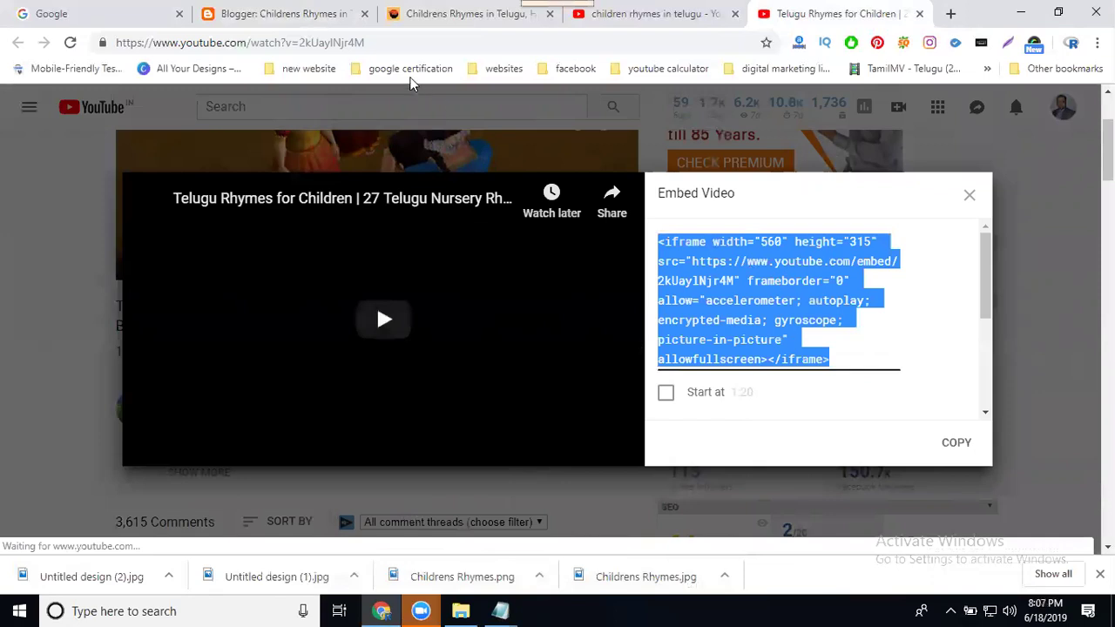
Paste the 560 by 315 YouTube embed code below the existing code in the page's HTML and play it in the visual editor
{"action": "left_click", "coordinate": [277, 15]}
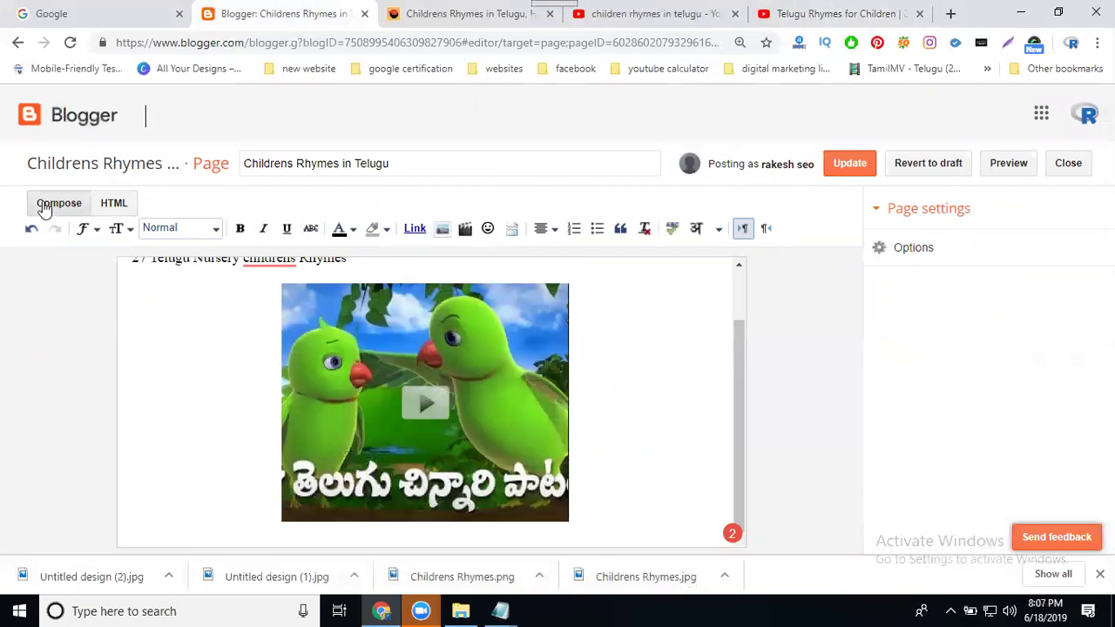
{"action": "left_click", "coordinate": [114, 204]}
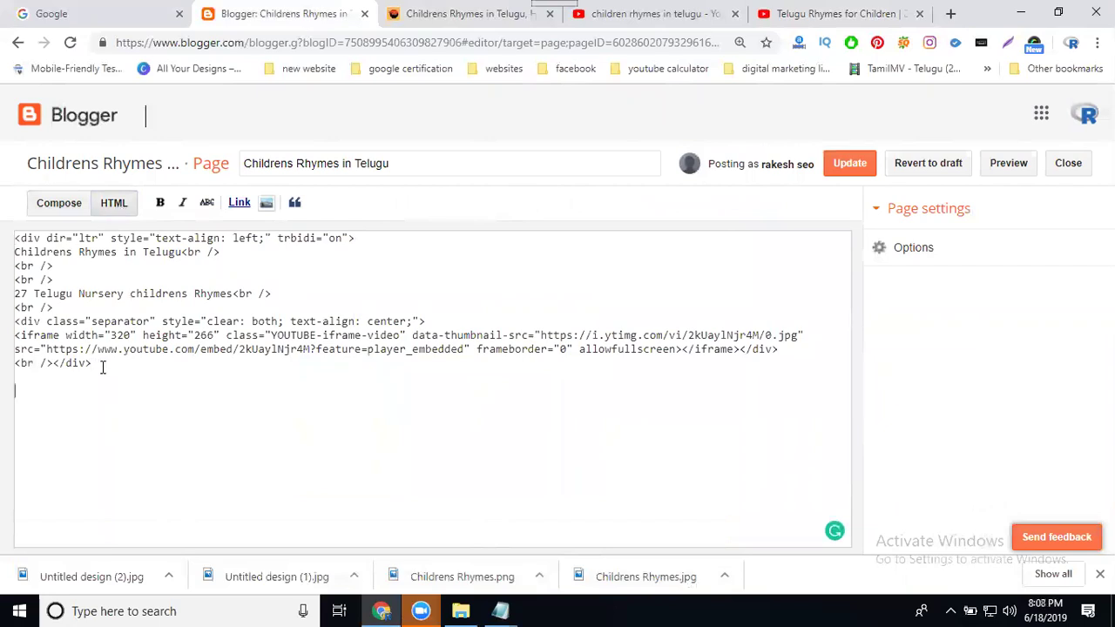
{"action": "type", "text": "<iframe width=\"560\" height=\"315\" src=\"https://www.youtube.com/embed/2kUaylNjr4M\" frameborder=\"0\" allow=\"accelerometer; autoplay; encrypted-media; gyroscope; picture-in-picture\" allowfullscreen></iframe>"}
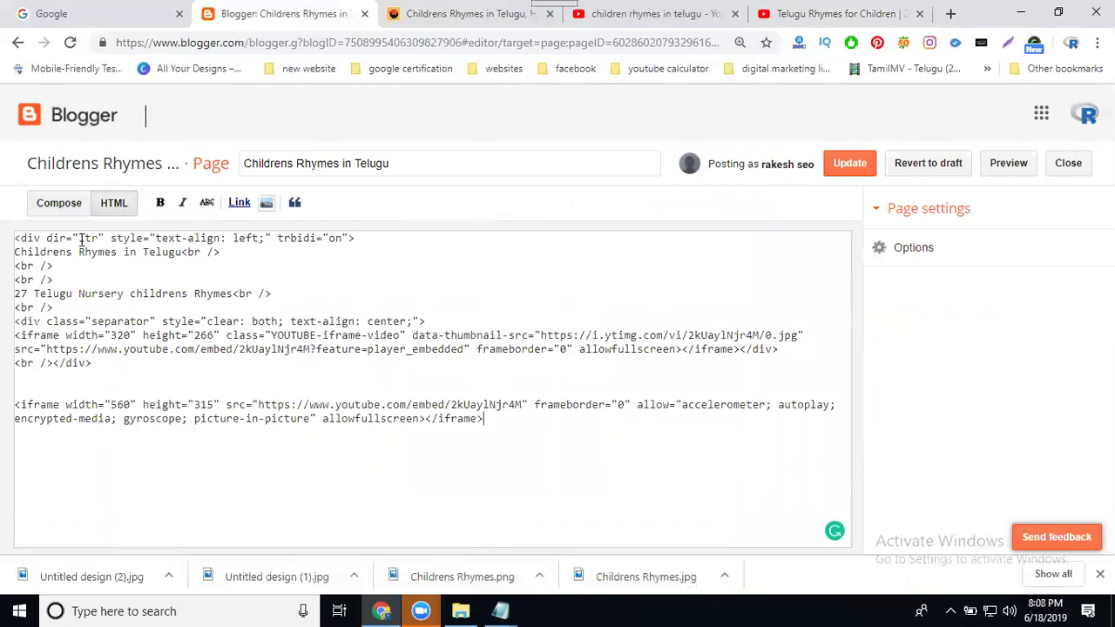
{"action": "left_click", "coordinate": [57, 205]}
{"action": "scroll", "coordinate": [580, 381], "scroll_direction": "down", "scroll_amount": 5}
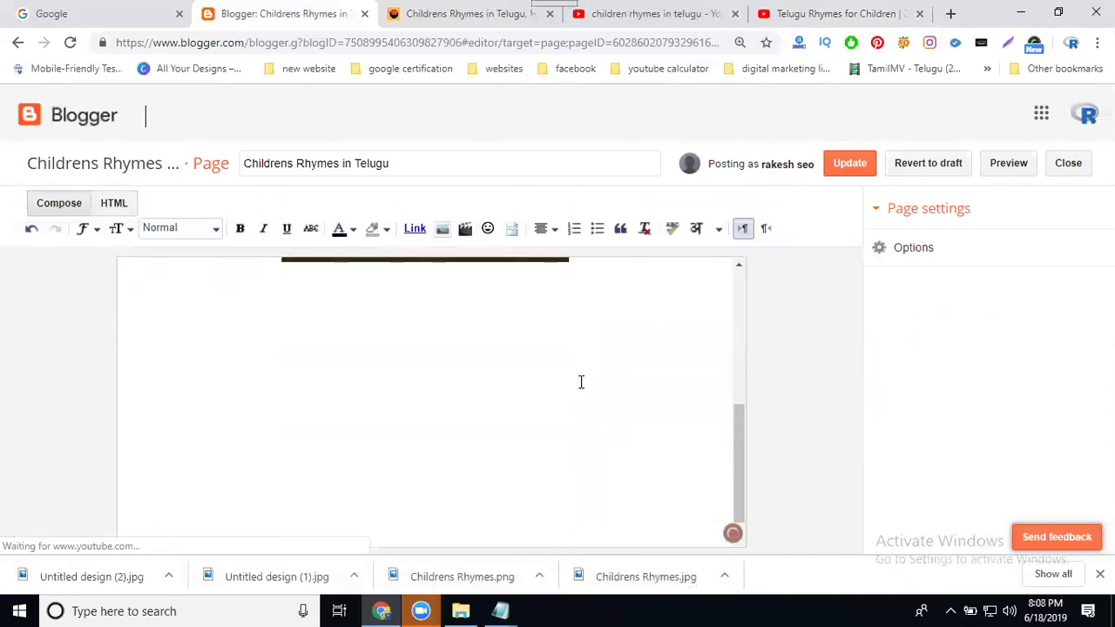
{"action": "scroll", "coordinate": [383, 409], "scroll_direction": "down", "scroll_amount": 1}
{"action": "left_click", "coordinate": [379, 397]}
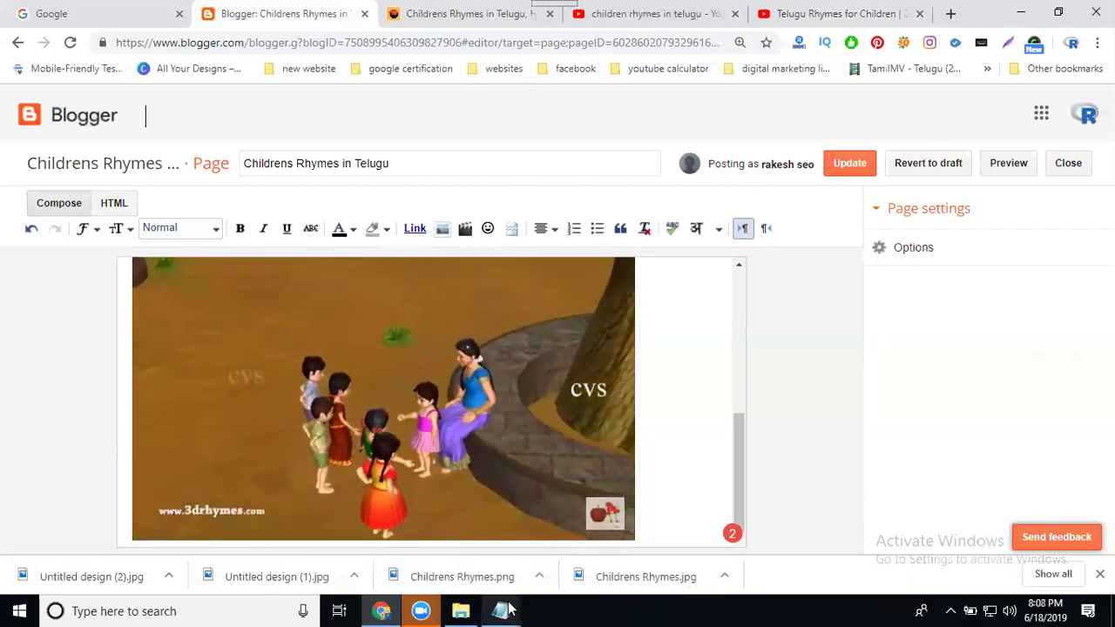
Switch to the Notepad file "youtube video autoply code 2018" and select the "id" placeholder in its embed address
{"action": "mouse_move", "coordinate": [504, 610]}
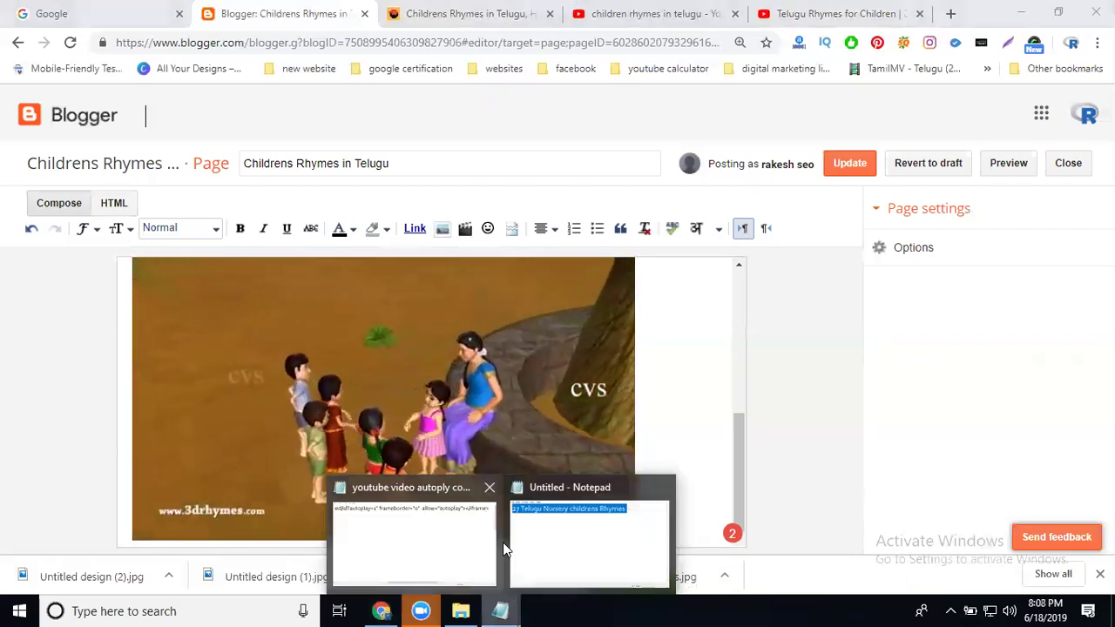
{"action": "left_click", "coordinate": [457, 535]}
{"action": "left_click_drag", "start_coordinate": [466, 568], "coordinate": [48, 558]}
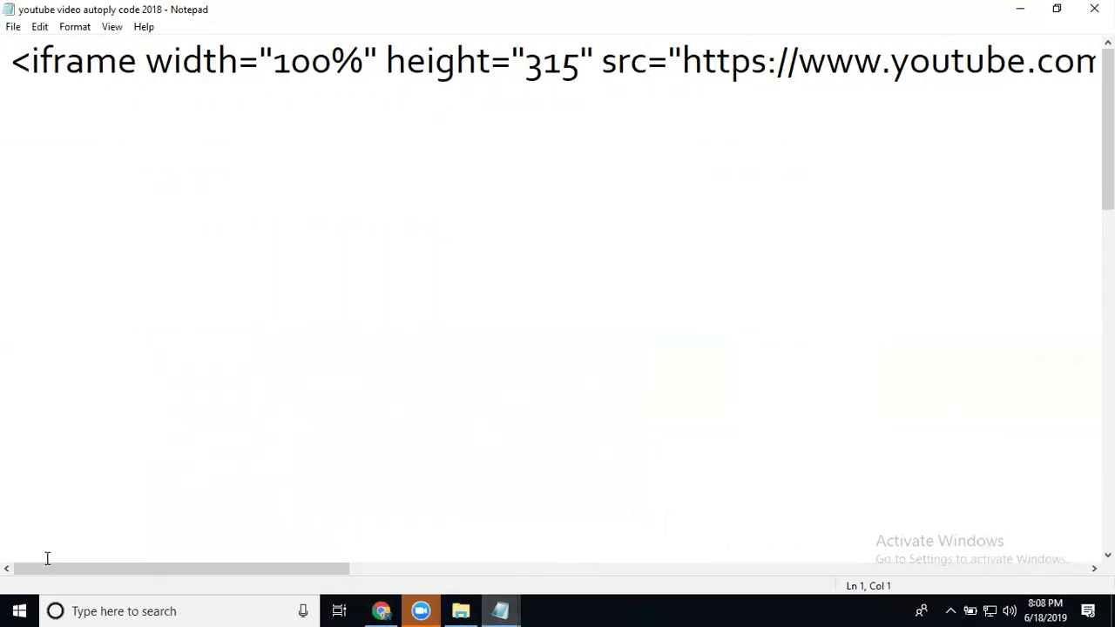
{"action": "left_click", "coordinate": [48, 559]}
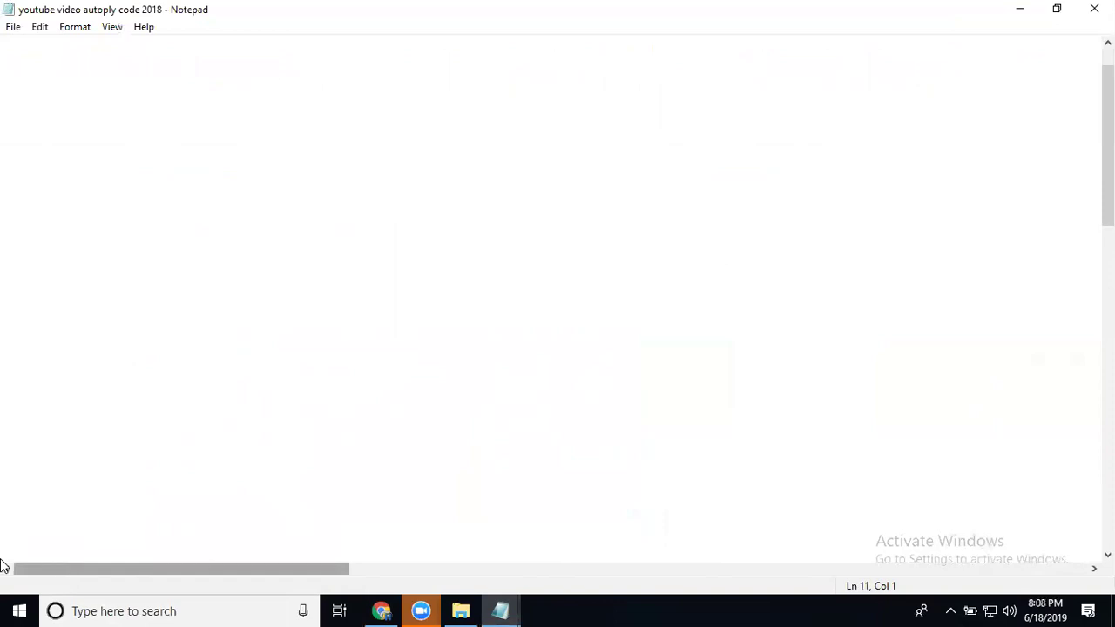
{"action": "scroll", "coordinate": [140, 441], "scroll_direction": "up", "scroll_amount": 1}
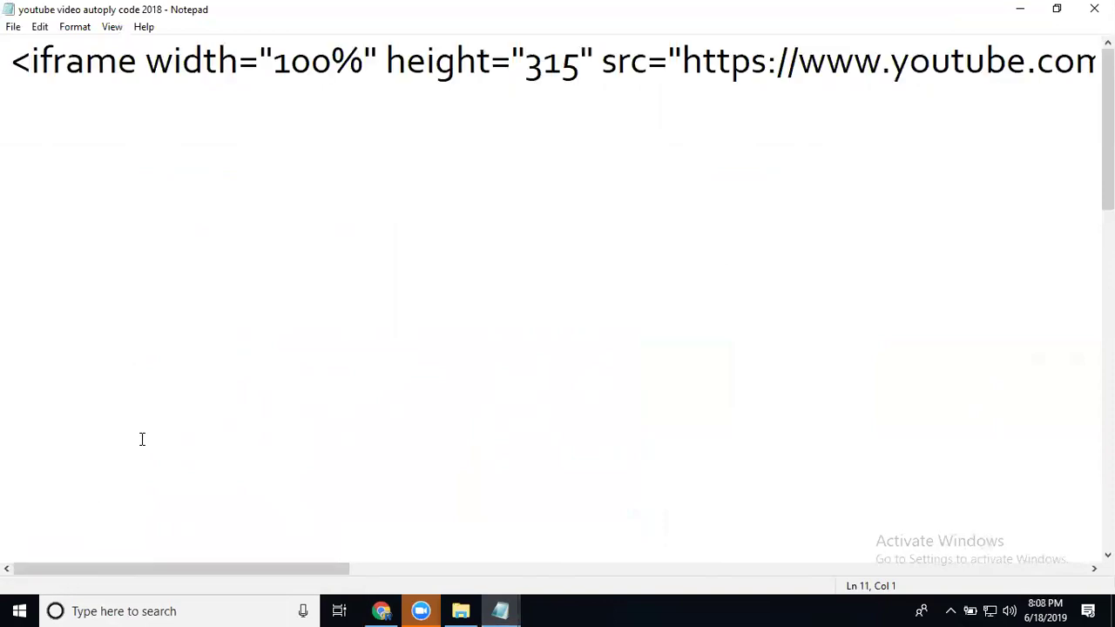
{"action": "left_click_drag", "start_coordinate": [286, 568], "coordinate": [481, 570]}
{"action": "left_click", "coordinate": [718, 61]}
{"action": "left_click_drag", "start_coordinate": [711, 61], "coordinate": [689, 61]}
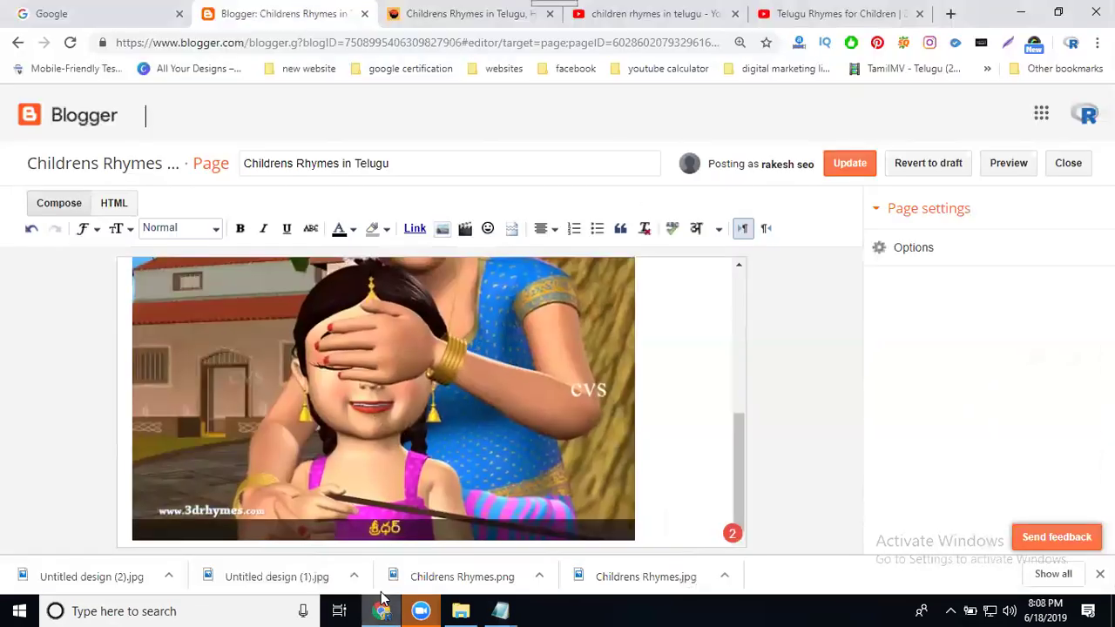
Copy only the video ID 2kUaylNjr4M from the YouTube video's web address
{"action": "left_click", "coordinate": [381, 610]}
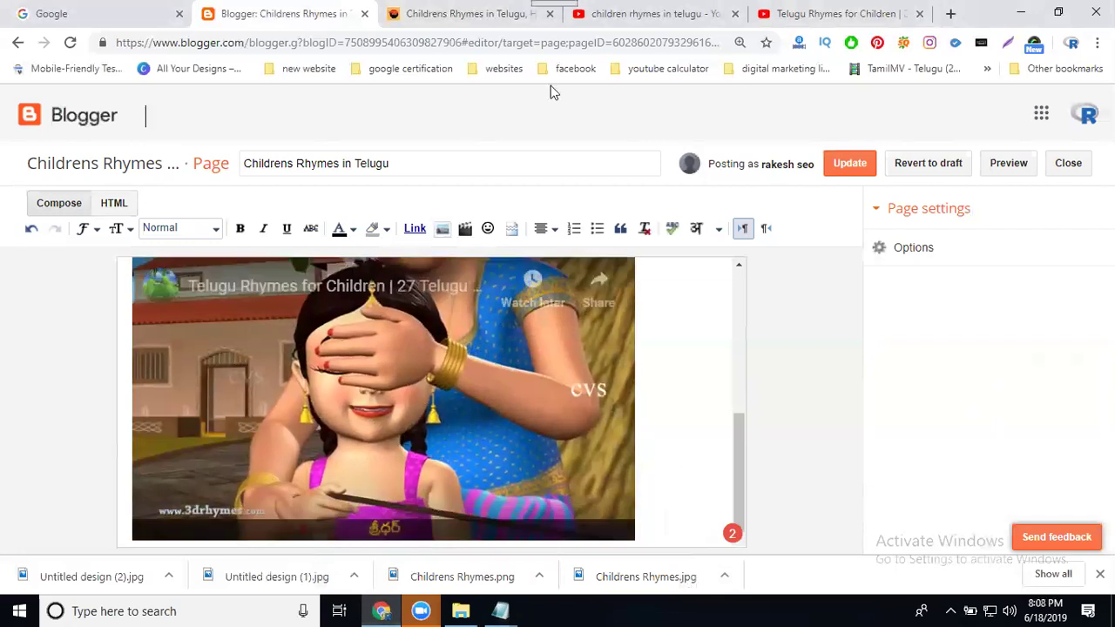
{"action": "left_click", "coordinate": [796, 11]}
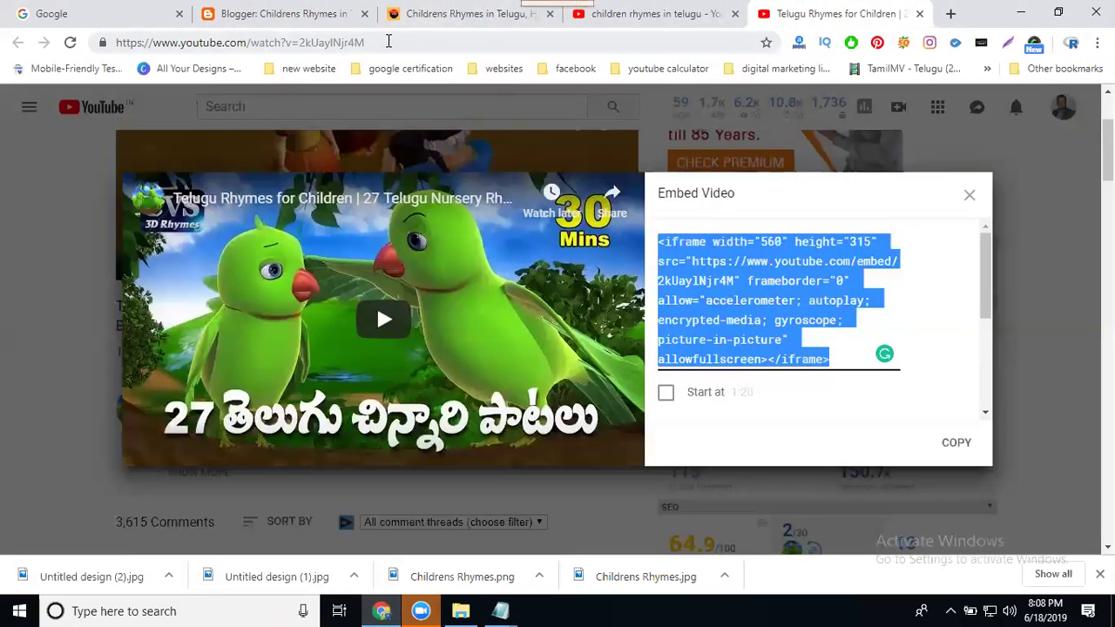
{"action": "left_click_drag", "start_coordinate": [366, 42], "coordinate": [303, 45]}
{"action": "key", "text": "ctrl+c"}
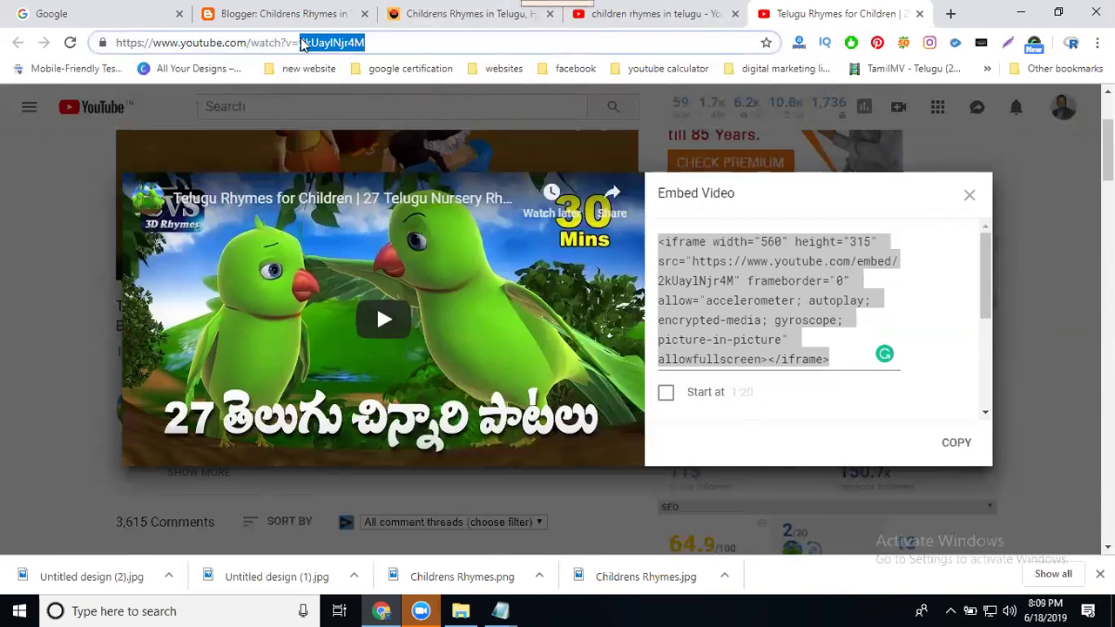
Replace the "id" placeholder in the Notepad autoplay code with 2kUaylNjr4M and copy the complete iframe line
{"action": "left_click", "coordinate": [500, 610]}
{"action": "left_click", "coordinate": [426, 538]}
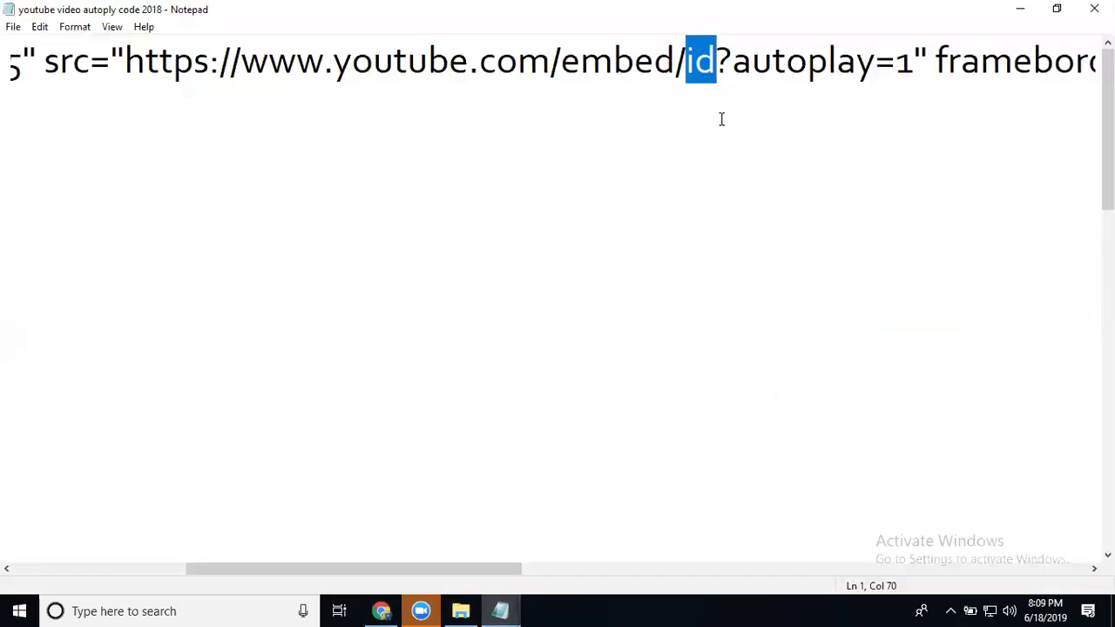
{"action": "key", "text": "ctrl+v"}
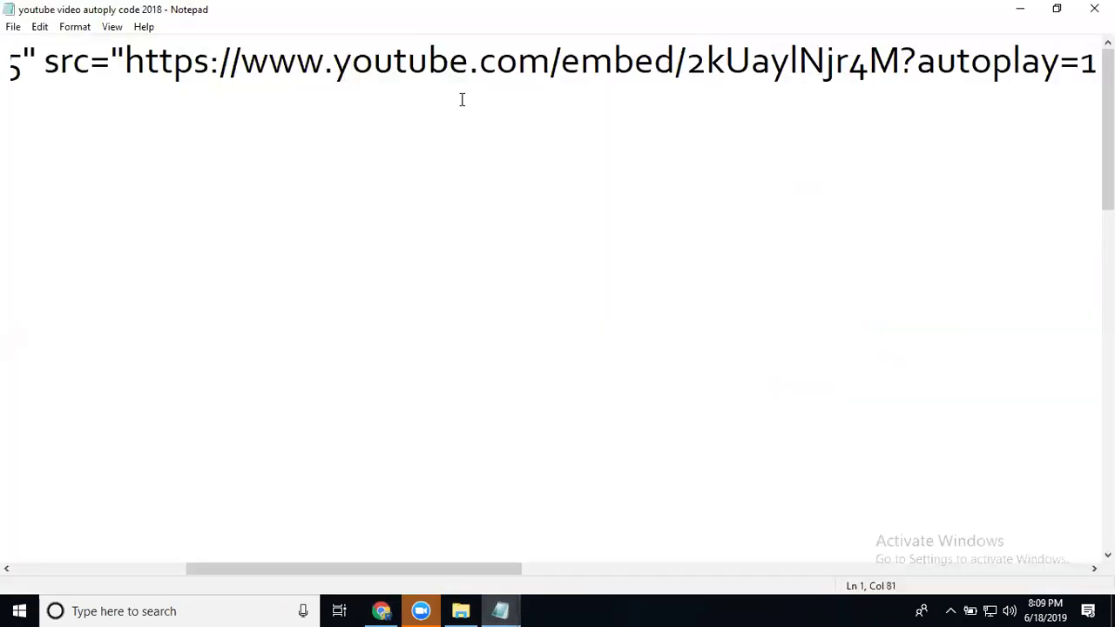
{"action": "key", "text": "End"}
{"action": "key", "text": "shift+Home"}
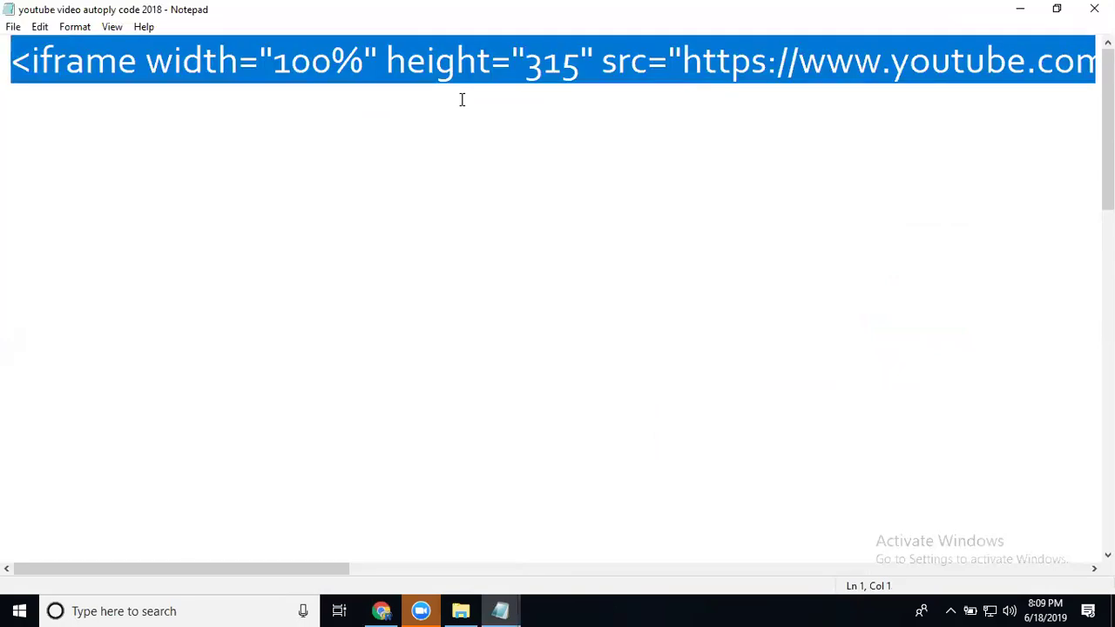
{"action": "left_click", "coordinate": [1020, 8]}
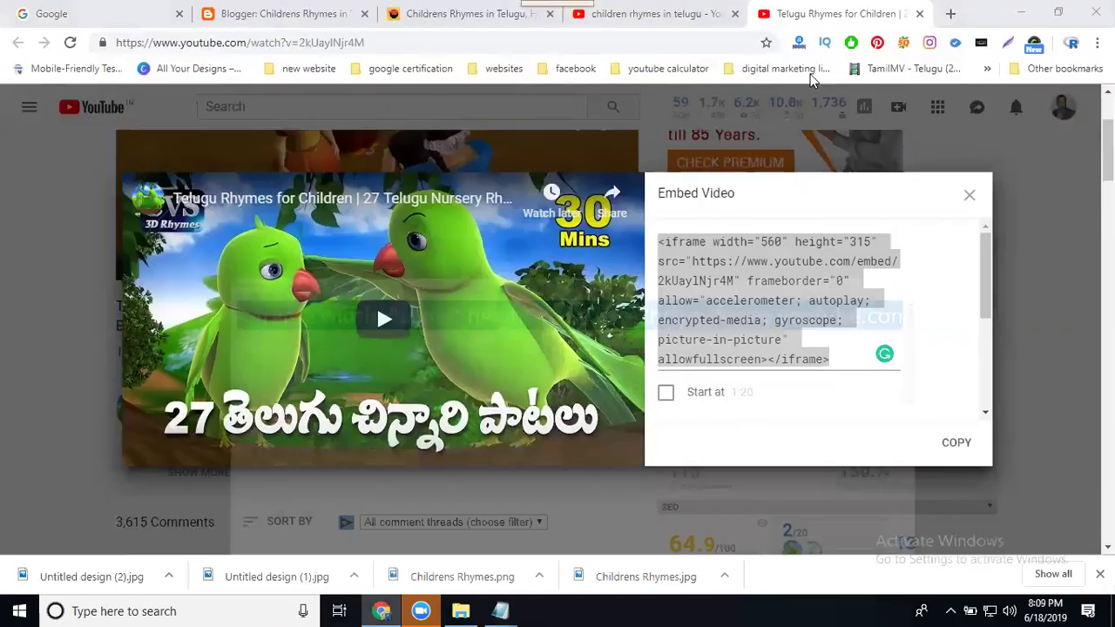
Paste the 100% wide autoplay iframe code at the end of the Blogger page's HTML and play it in the visual editor
{"action": "left_click", "coordinate": [262, 14]}
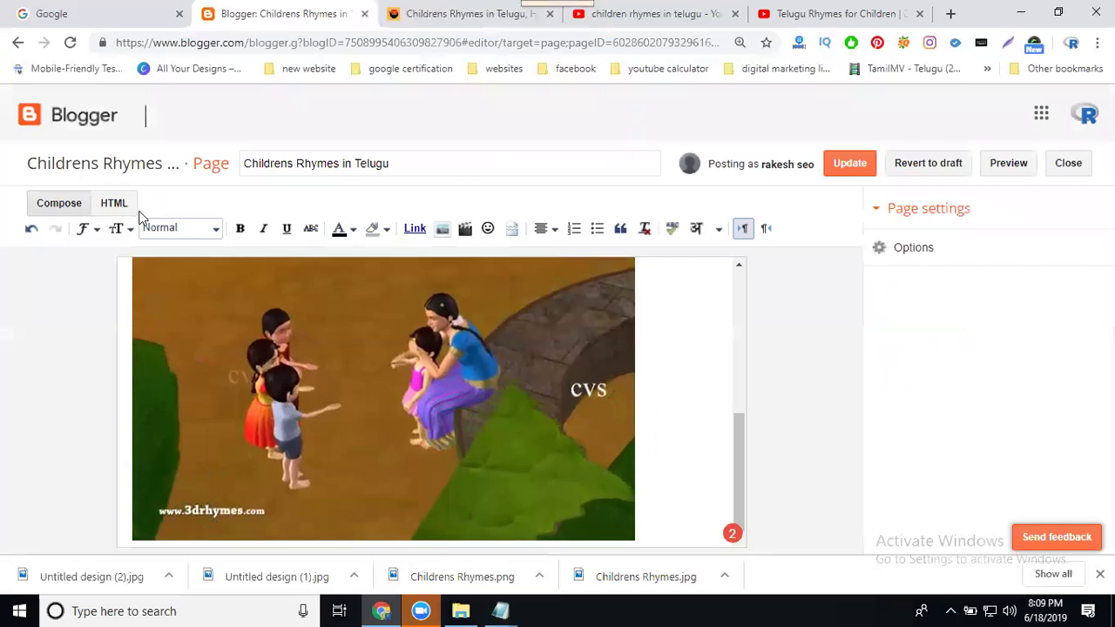
{"action": "left_click", "coordinate": [123, 209]}
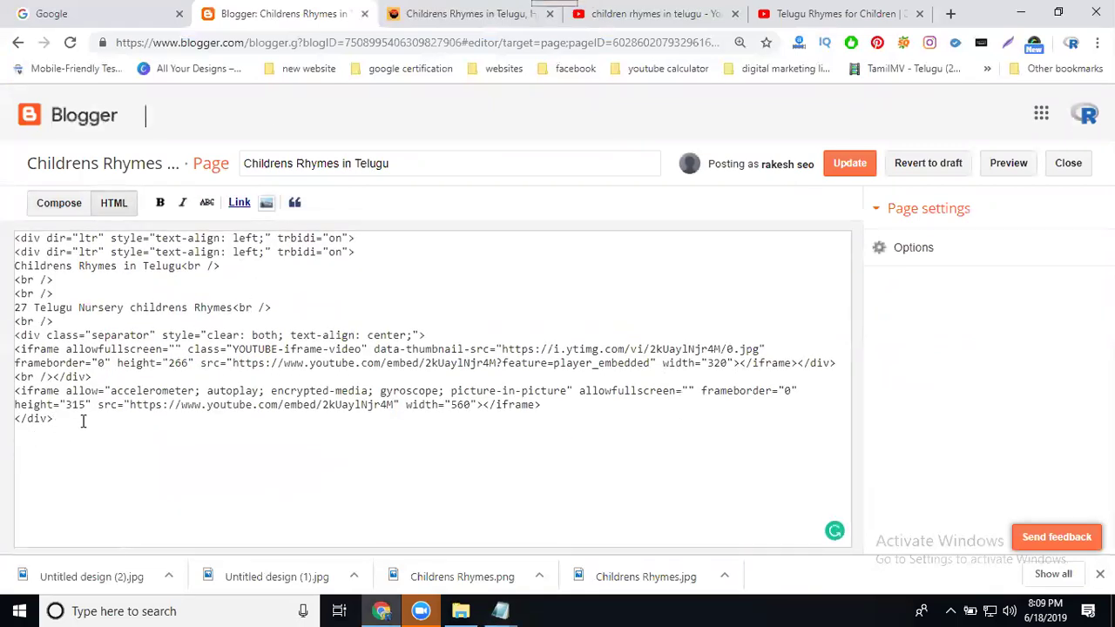
{"action": "type", "text": "<iframe width=\"100%\" height=\"315\" src=\"https://www.youtube.com/embed/2kUaylNjr4M?autoplay=1\" frameborder=\"0\"  allow=\"autoplay\"> </iframe>"}
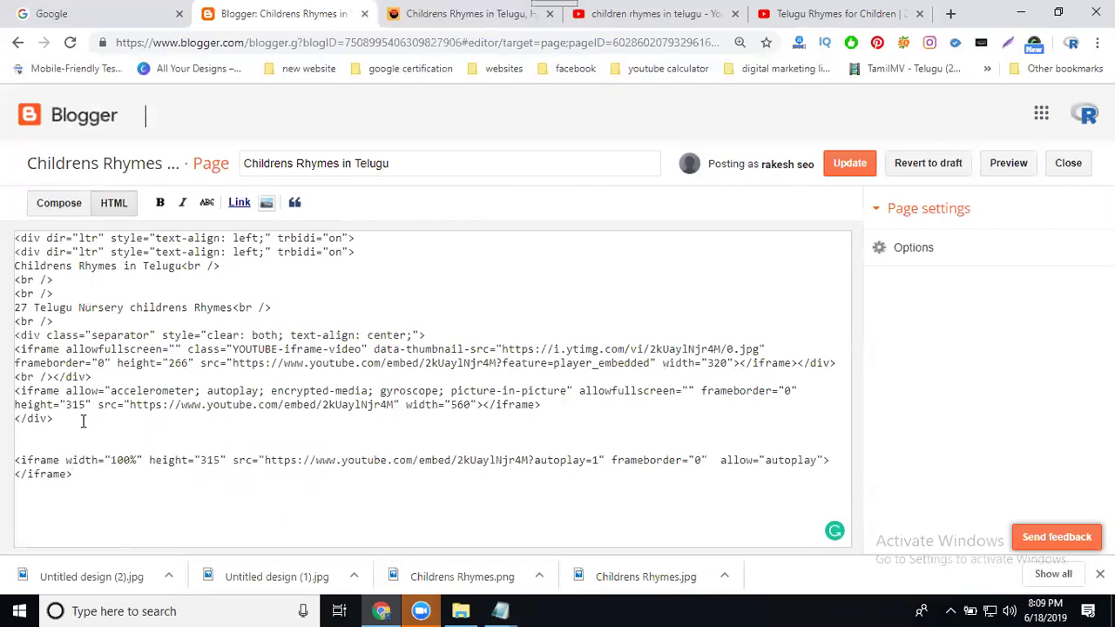
{"action": "left_click", "coordinate": [57, 206]}
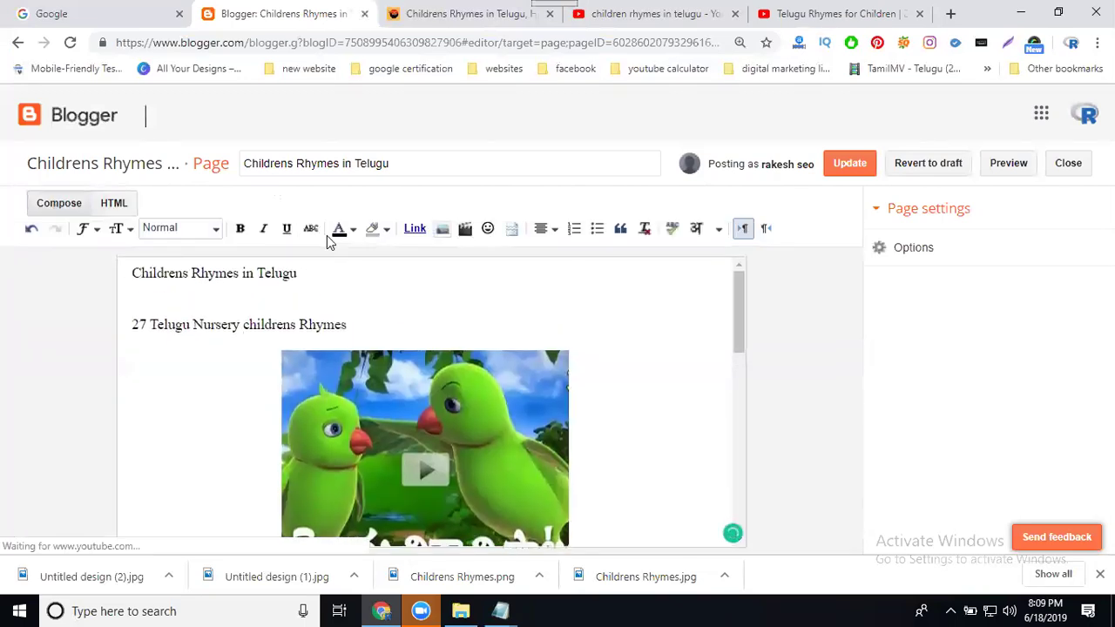
{"action": "scroll", "coordinate": [218, 286], "scroll_direction": "down", "scroll_amount": 3}
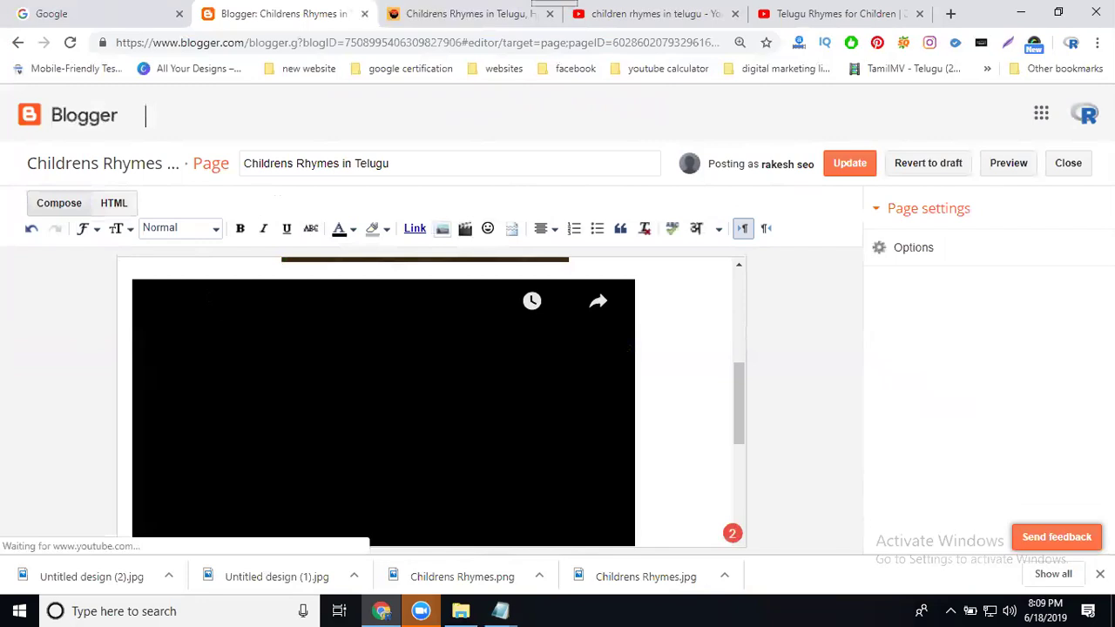
{"action": "left_click", "coordinate": [330, 386]}
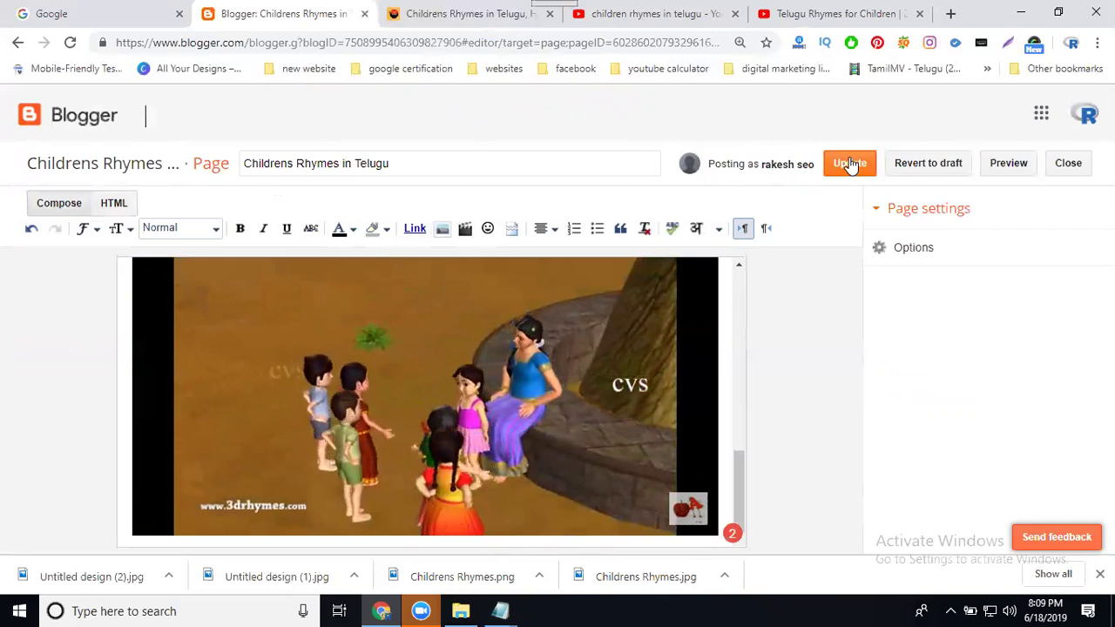
Update the page, then reload its live version on the blog and check the embedded videos
{"action": "left_click", "coordinate": [850, 165]}
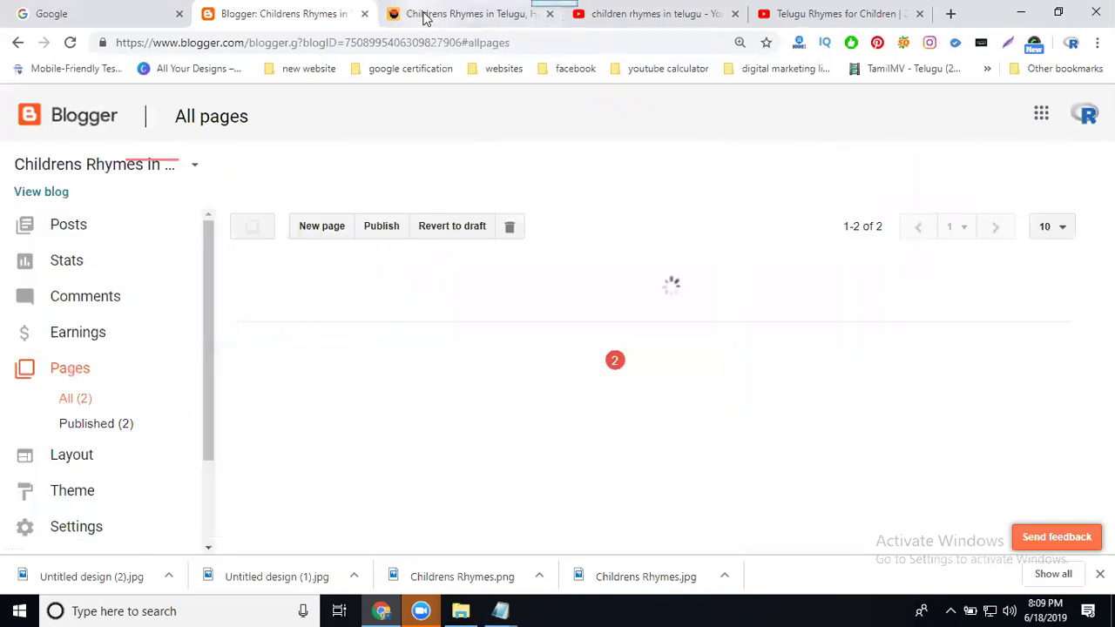
{"action": "left_click", "coordinate": [425, 17]}
{"action": "left_click", "coordinate": [449, 277]}
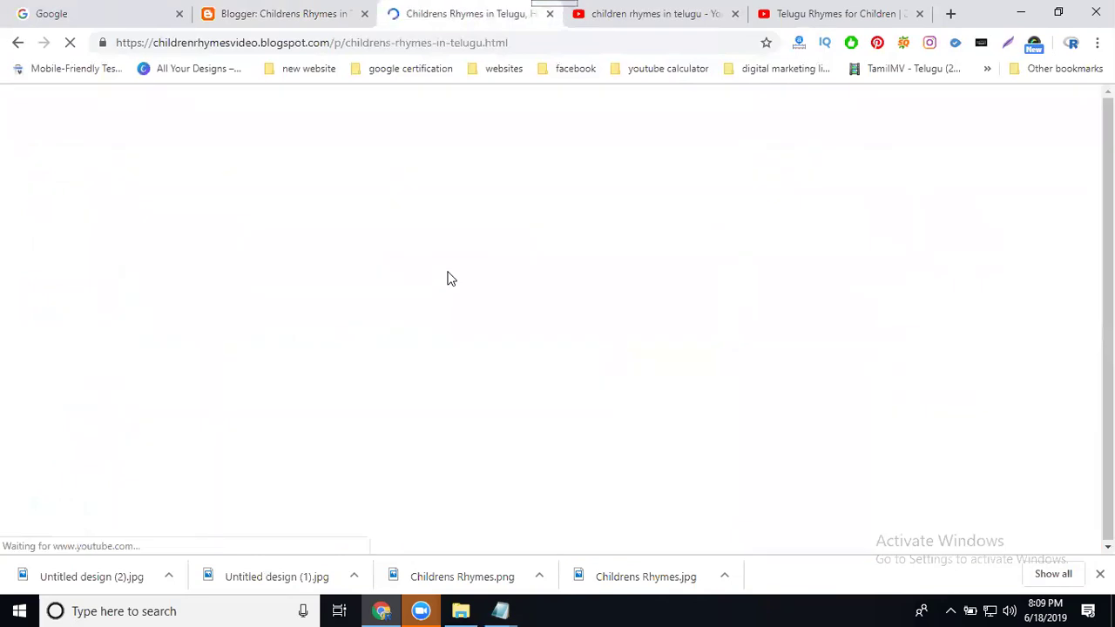
{"action": "scroll", "coordinate": [449, 276], "scroll_direction": "down", "scroll_amount": 3}
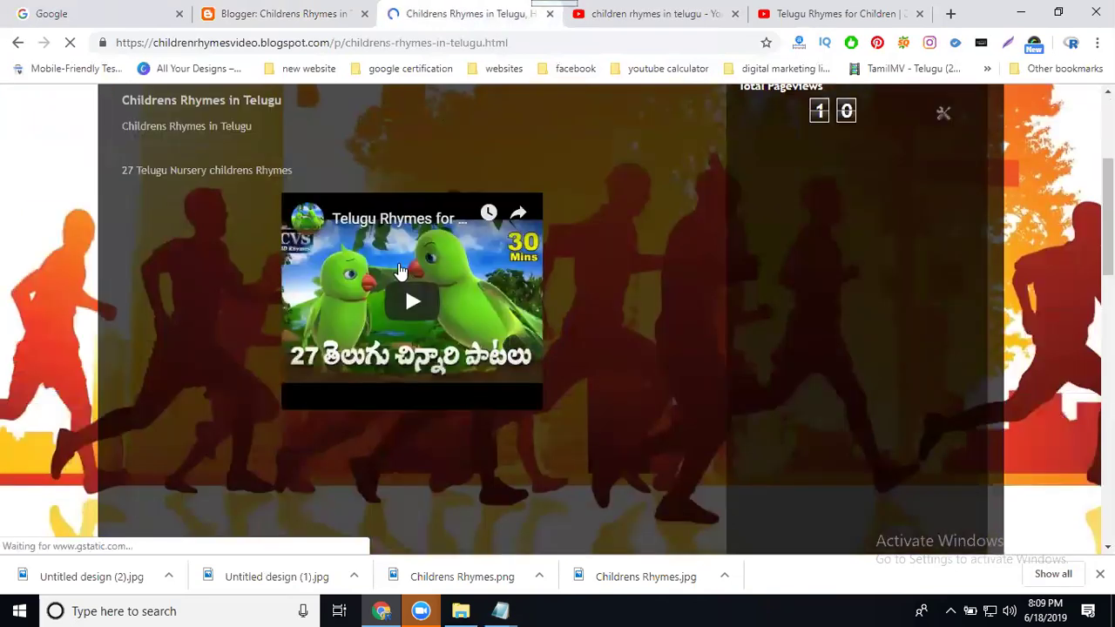
{"action": "scroll", "coordinate": [307, 323], "scroll_direction": "down", "scroll_amount": 2}
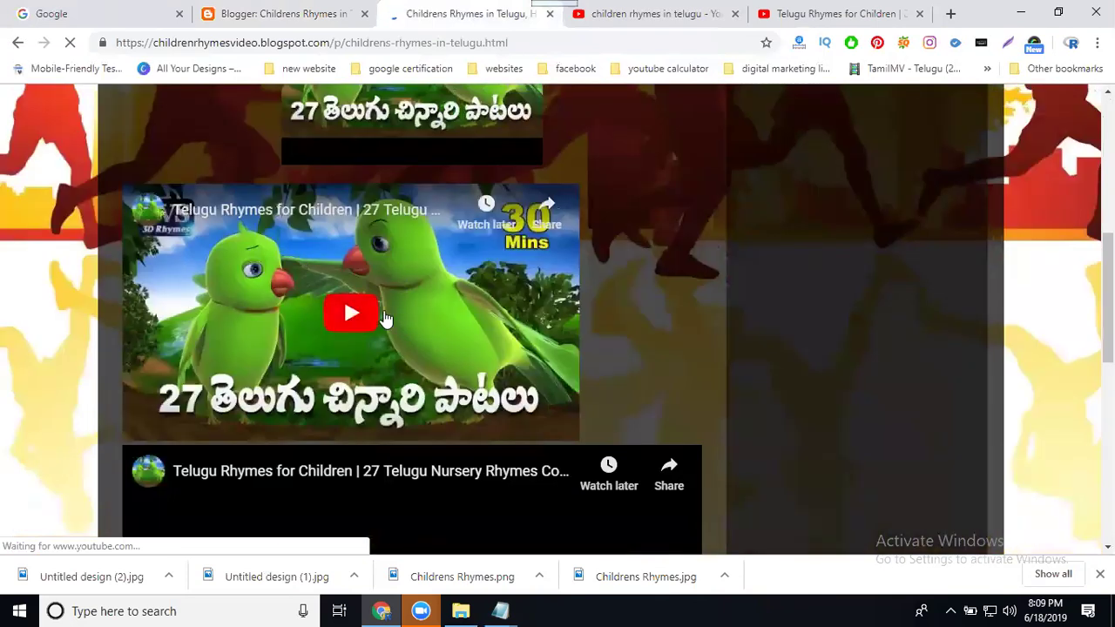
{"action": "scroll", "coordinate": [392, 310], "scroll_direction": "down", "scroll_amount": 3}
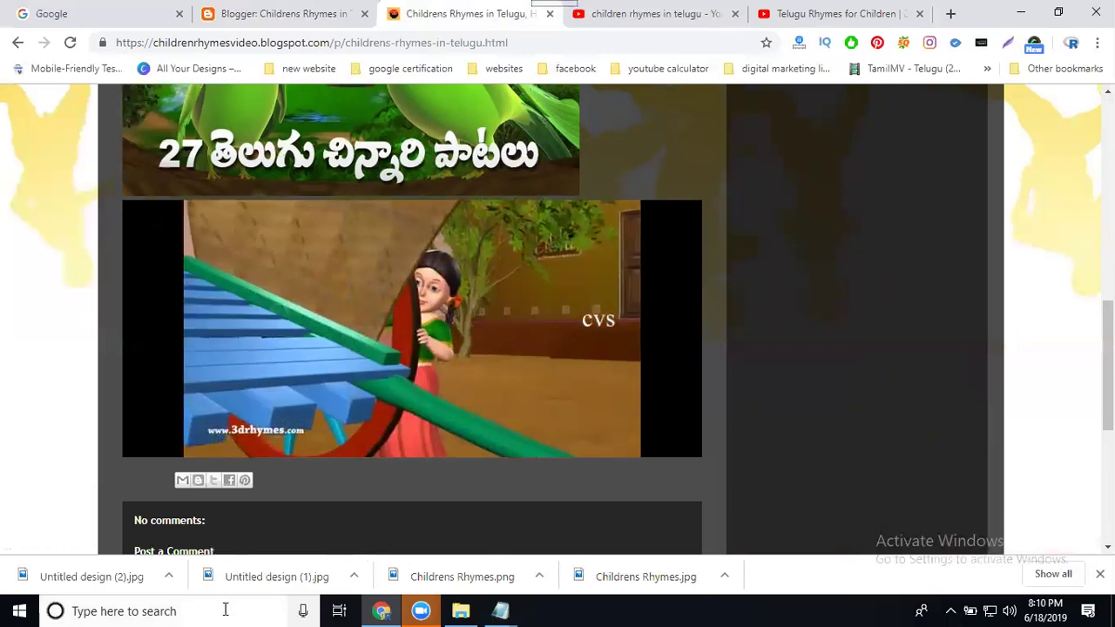
{"action": "mouse_move", "coordinate": [501, 610]}
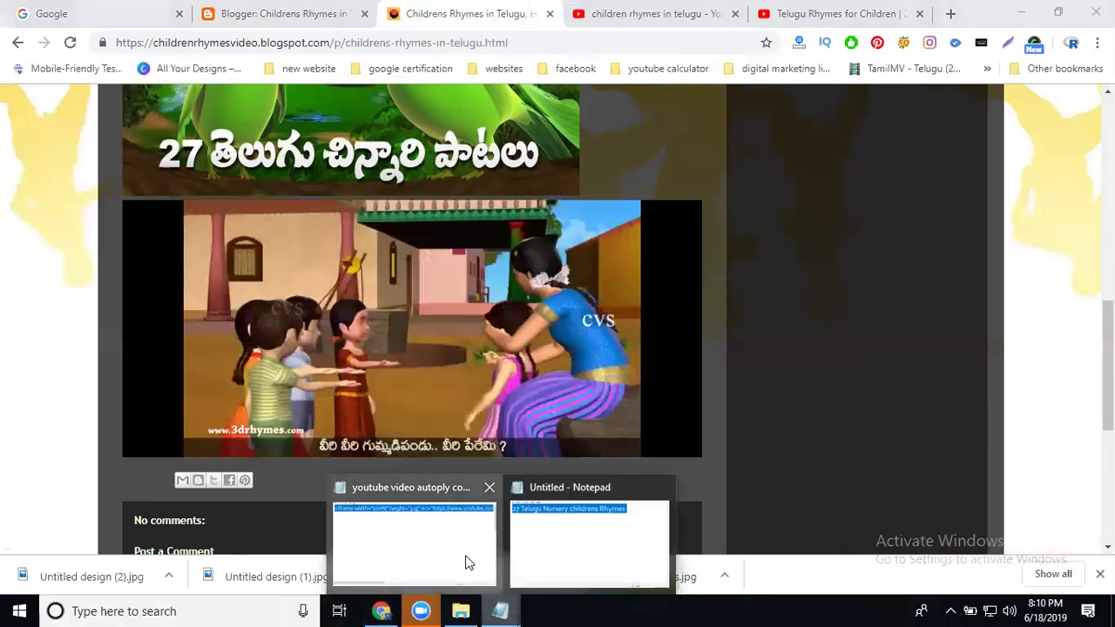
Review the autoplay iframe code in Notepad, highlighting the 100% width value and the complete code line
{"action": "left_click", "coordinate": [465, 560]}
{"action": "left_click_drag", "start_coordinate": [545, 569], "coordinate": [25, 528]}
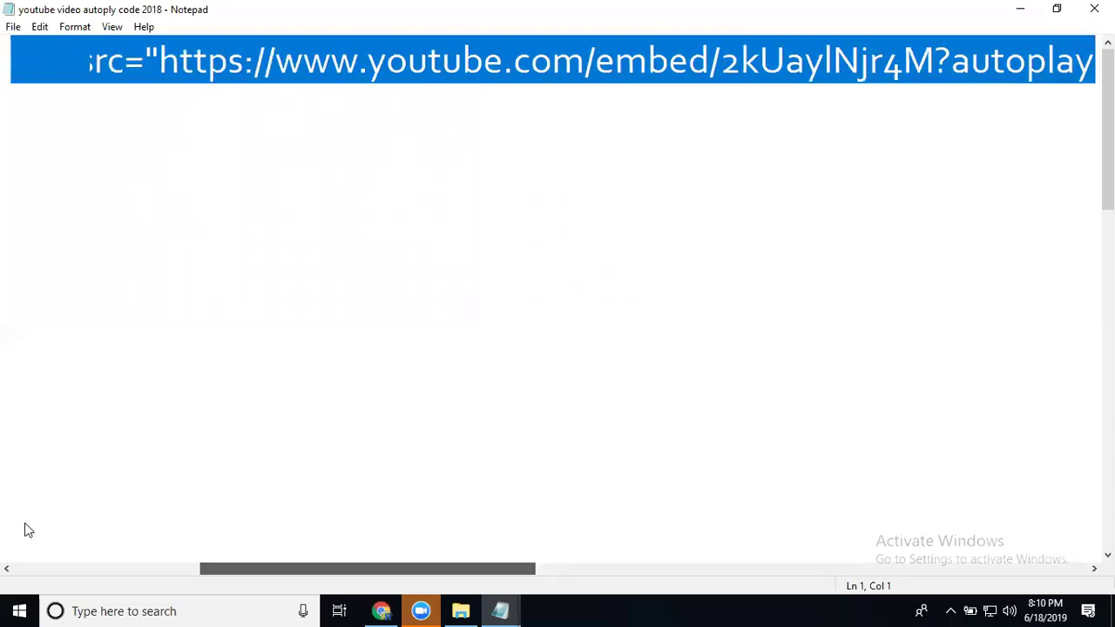
{"action": "left_click", "coordinate": [290, 63]}
{"action": "left_click_drag", "start_coordinate": [378, 63], "coordinate": [258, 62]}
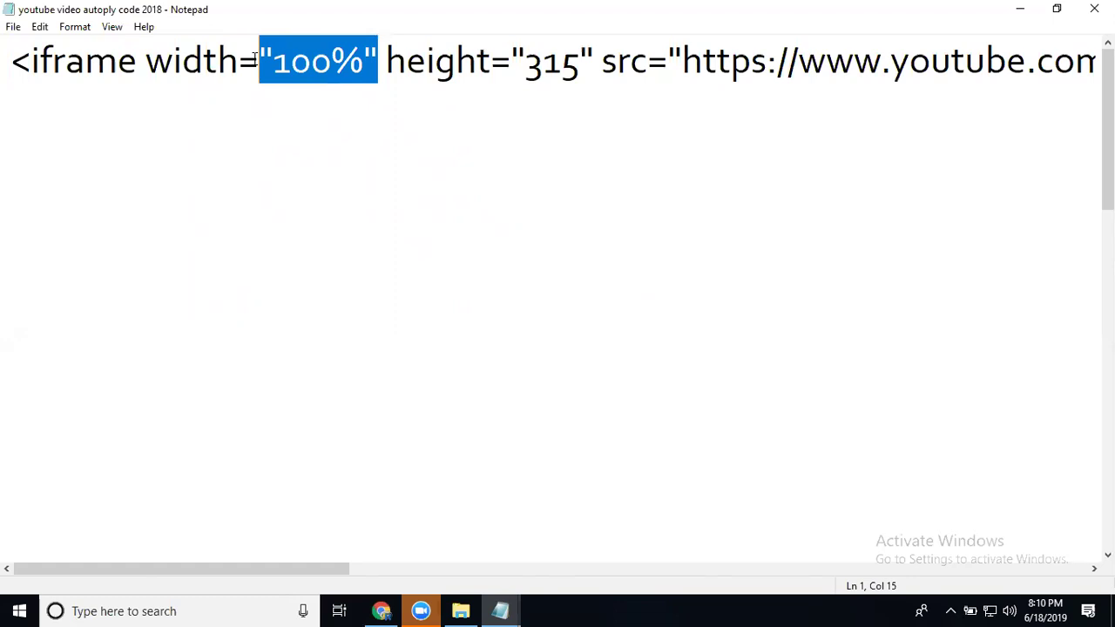
{"action": "left_click_drag", "start_coordinate": [7, 54], "coordinate": [10, 117]}
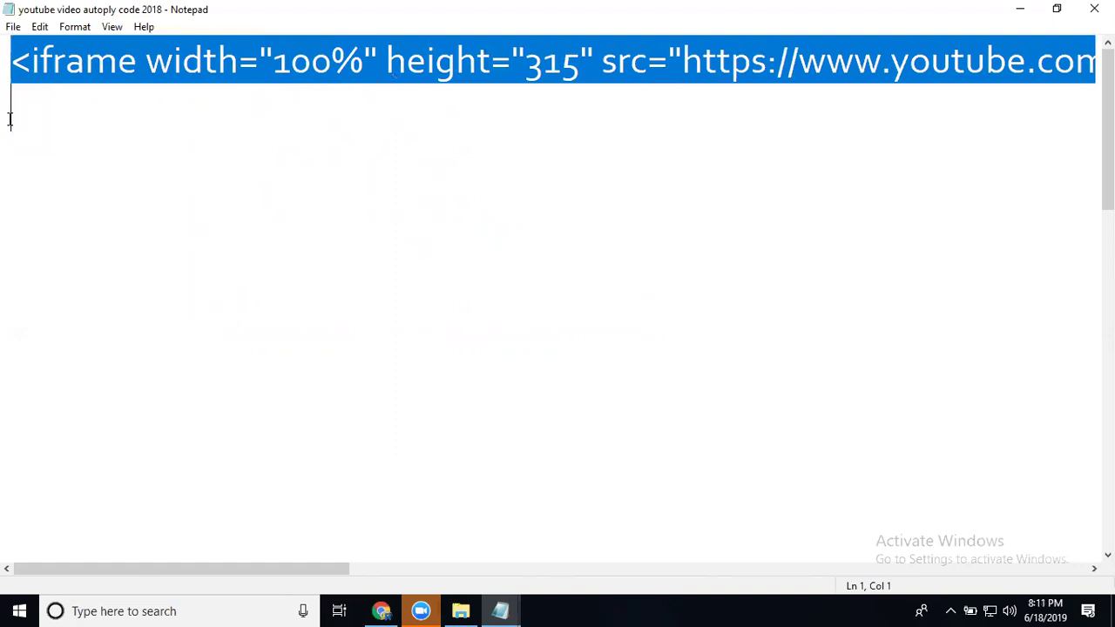
Reopen the "Childrens Rhymes in Telugu" page in Blogger and delete the first two embedded videos, keeping only the autoplay one
{"action": "left_click", "coordinate": [381, 610]}
{"action": "left_click", "coordinate": [292, 13]}
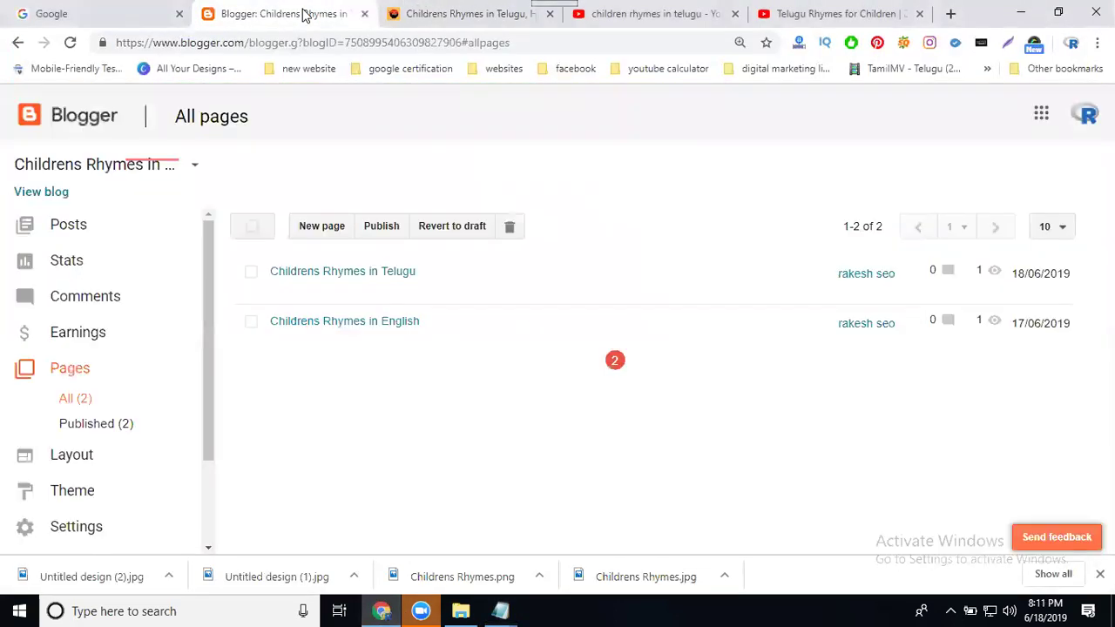
{"action": "left_click", "coordinate": [279, 291]}
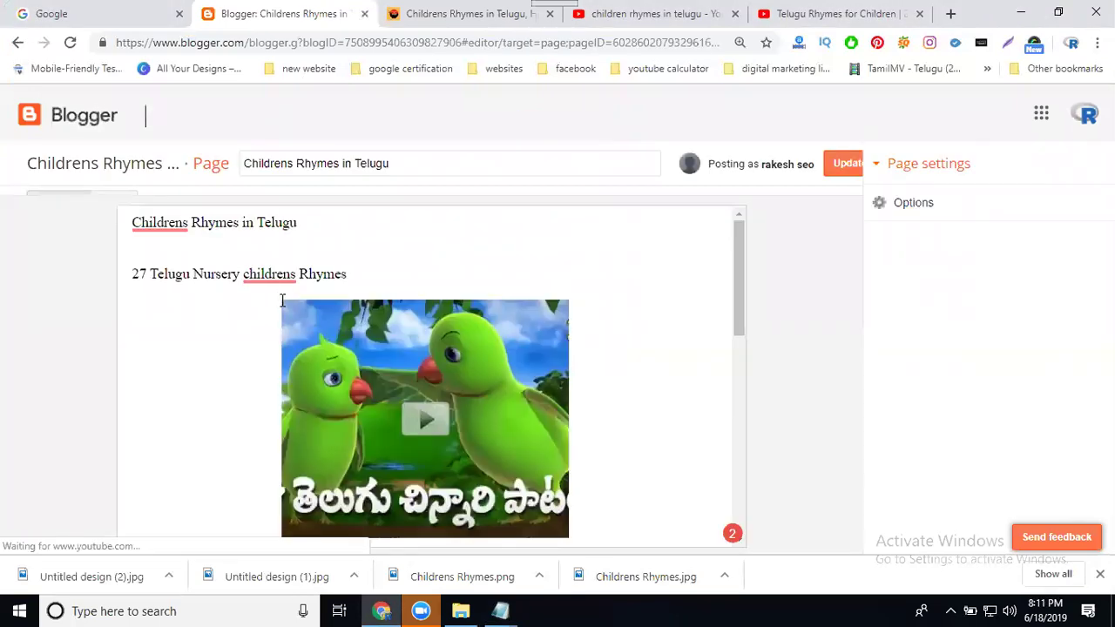
{"action": "scroll", "coordinate": [575, 378], "scroll_direction": "down", "scroll_amount": 2}
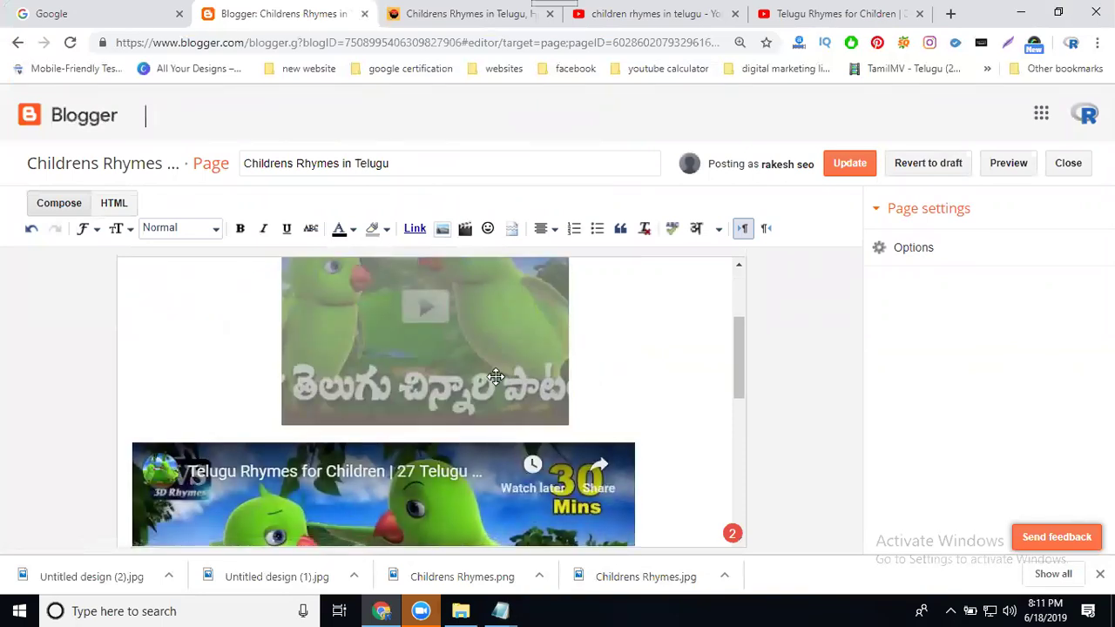
{"action": "left_click", "coordinate": [619, 373]}
{"action": "key", "text": "BackSpace"}
{"action": "left_click", "coordinate": [659, 423]}
{"action": "key", "text": "BackSpace"}
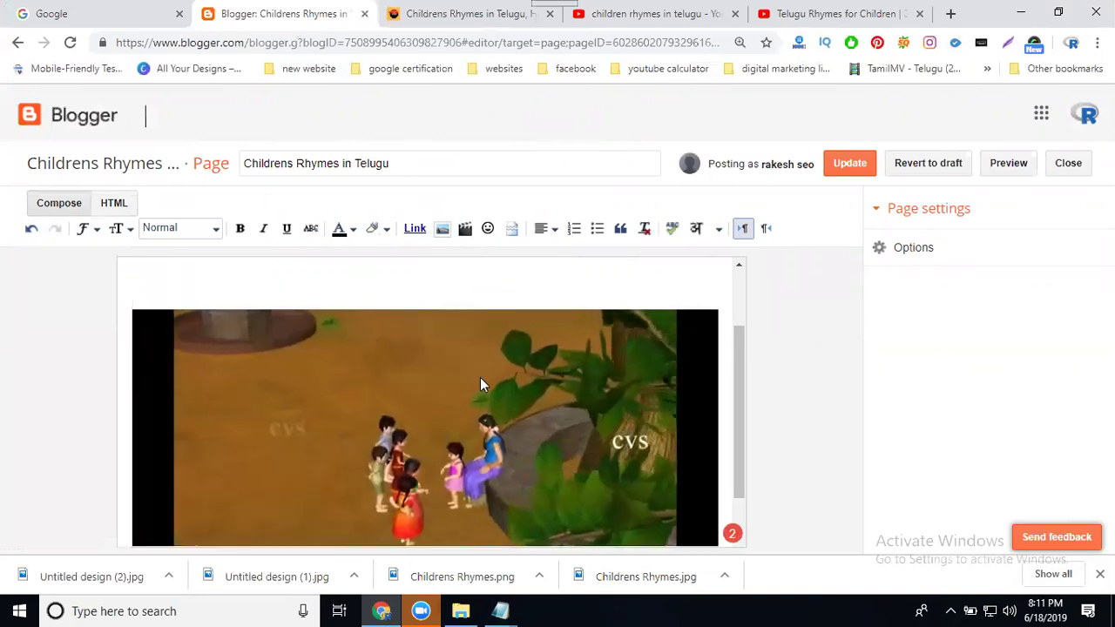
Update the page, then reload its live version on the blog and check the remaining autoplay video
{"action": "scroll", "coordinate": [653, 318], "scroll_direction": "up", "scroll_amount": 2}
{"action": "left_click", "coordinate": [849, 166]}
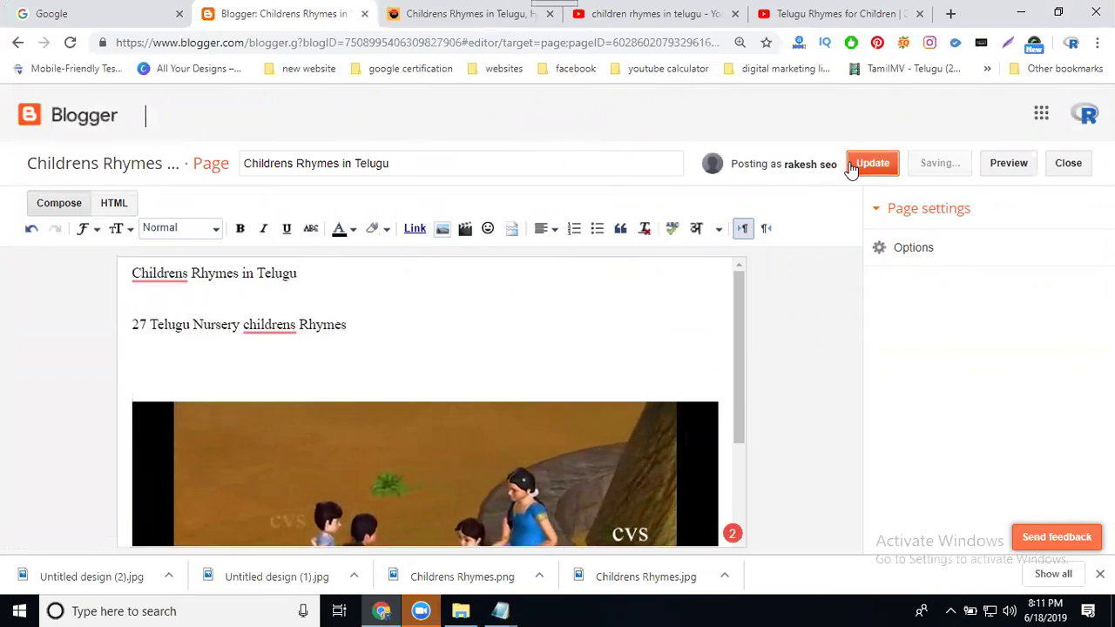
{"action": "left_click", "coordinate": [448, 16]}
{"action": "left_click", "coordinate": [71, 45]}
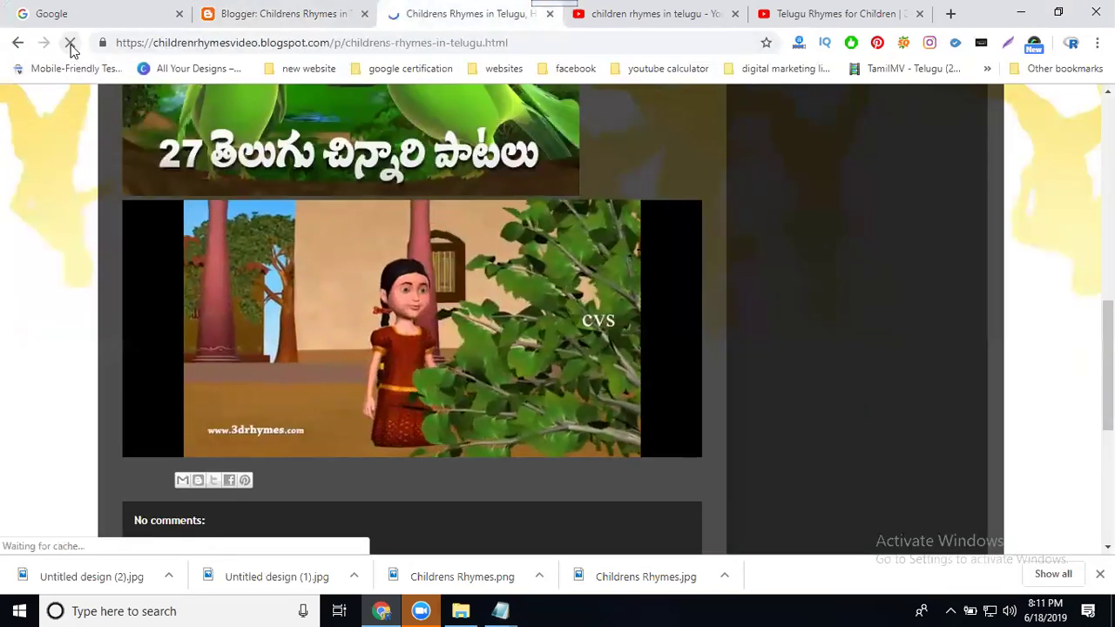
{"action": "scroll", "coordinate": [478, 289], "scroll_direction": "up", "scroll_amount": 10}
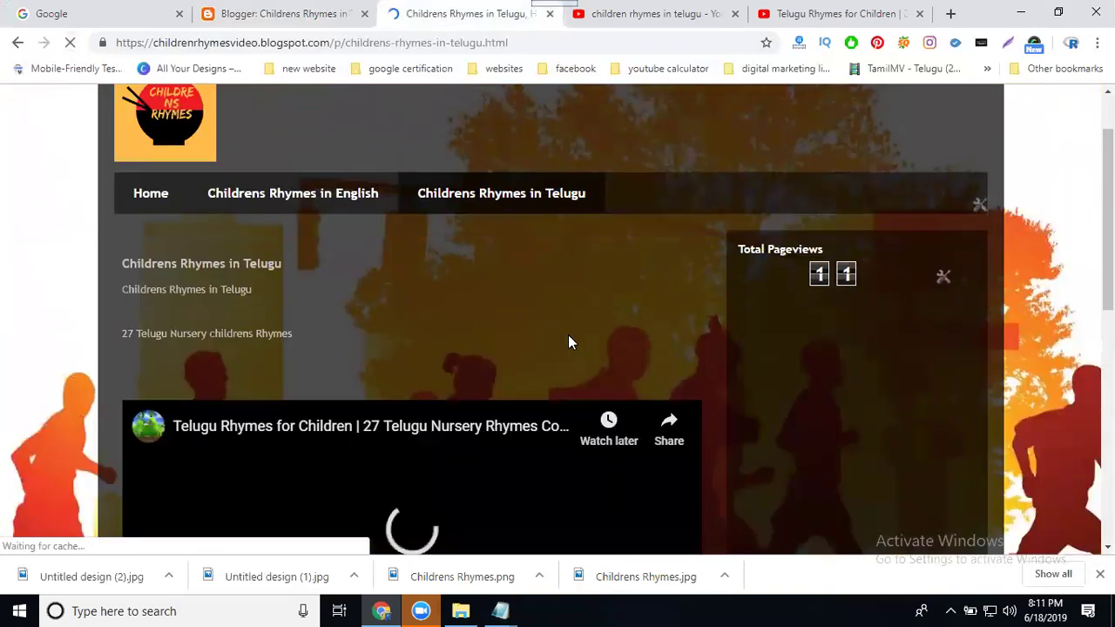
{"action": "scroll", "coordinate": [549, 348], "scroll_direction": "down", "scroll_amount": 1}
{"action": "scroll", "coordinate": [435, 383], "scroll_direction": "down", "scroll_amount": 1}
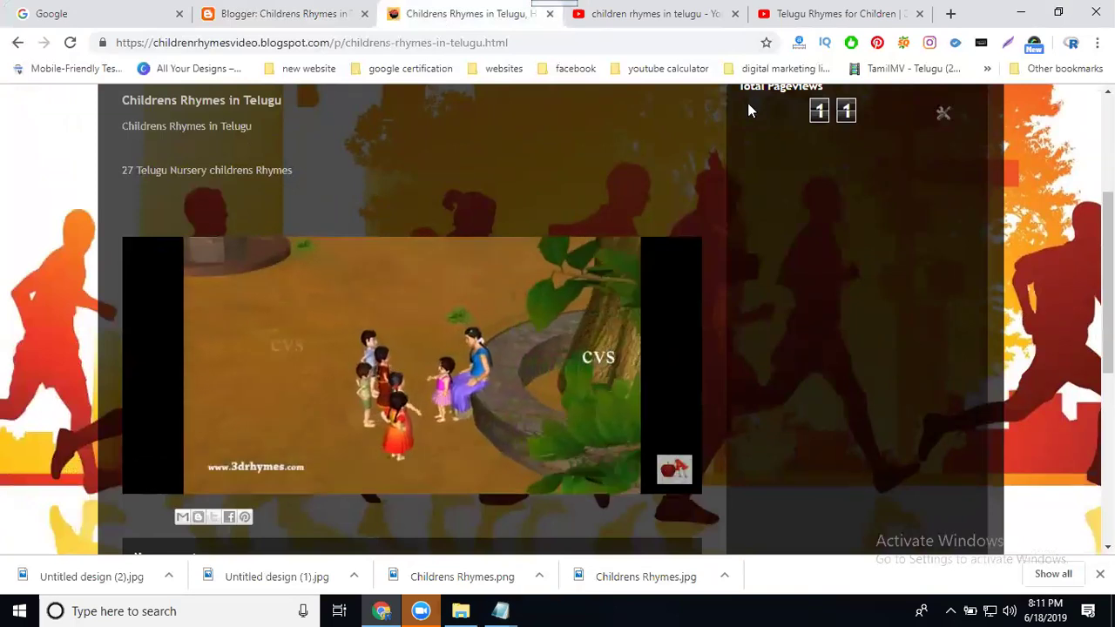
Close the first video's YouTube page and open "Chinnu Telugu Rhymes Collection for Children Vol. 2" from the search results in a new tab
{"action": "left_click", "coordinate": [919, 13]}
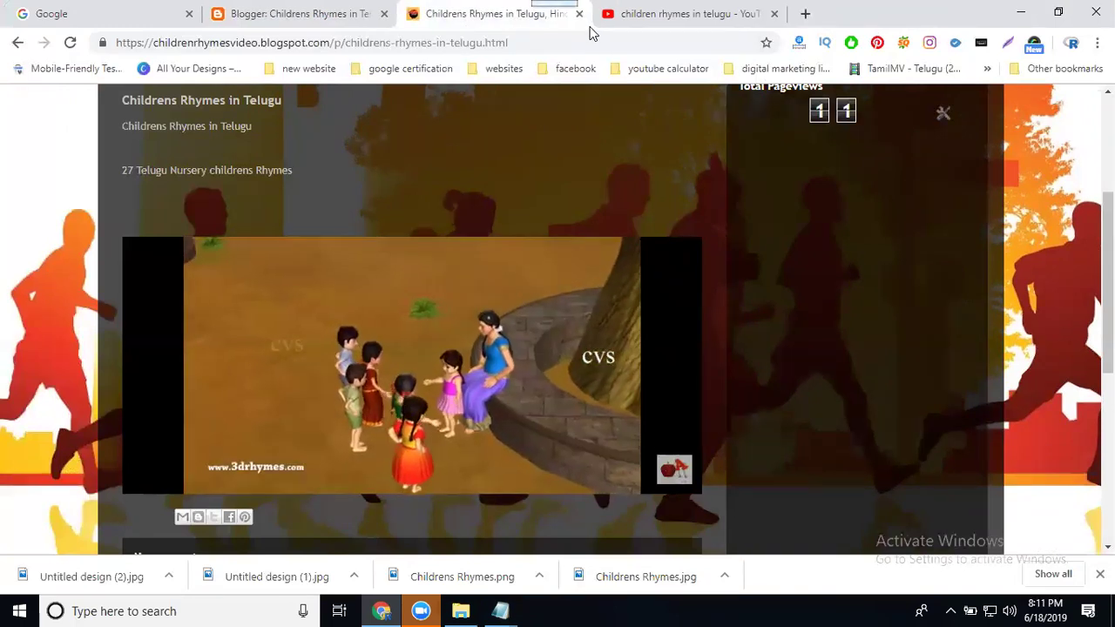
{"action": "left_click", "coordinate": [660, 13]}
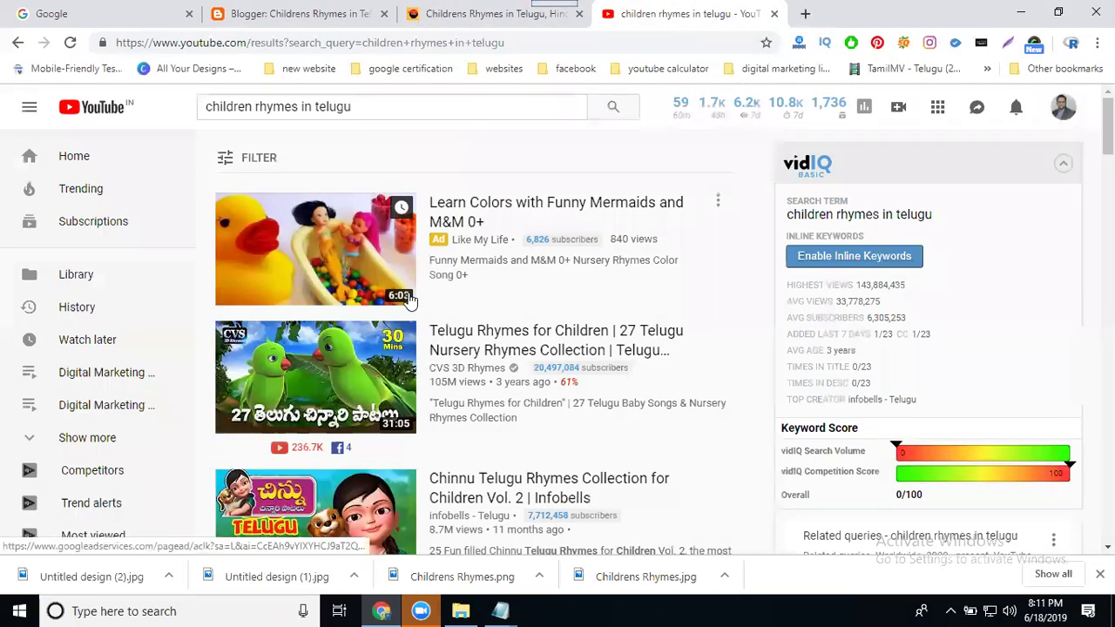
{"action": "scroll", "coordinate": [409, 300], "scroll_direction": "down", "scroll_amount": 3}
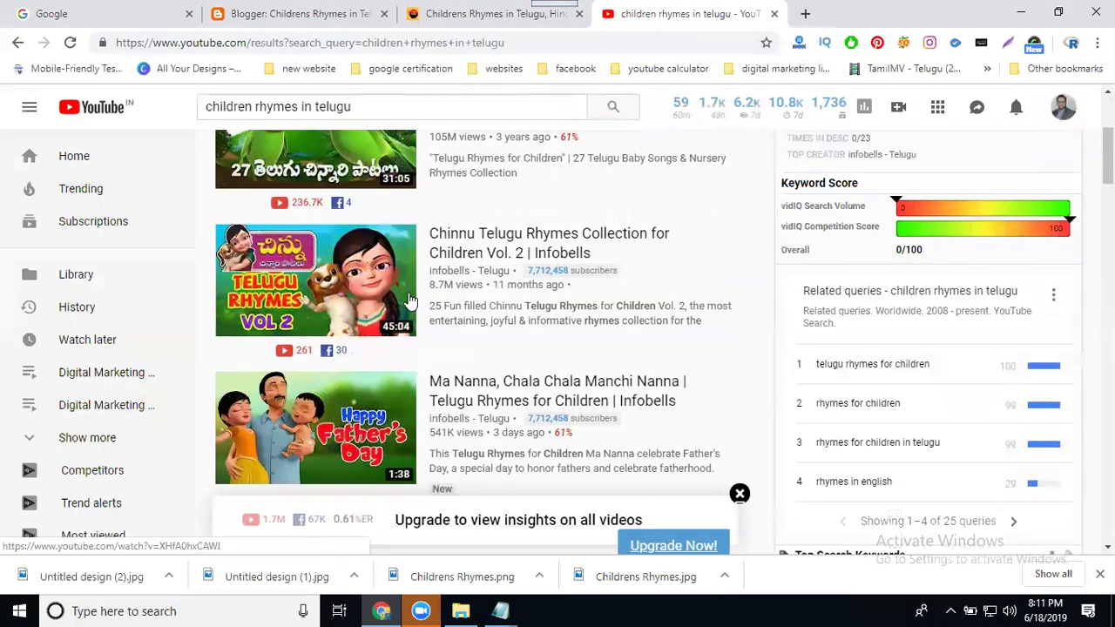
{"action": "middle_click", "coordinate": [478, 241]}
{"action": "left_click", "coordinate": [771, 13]}
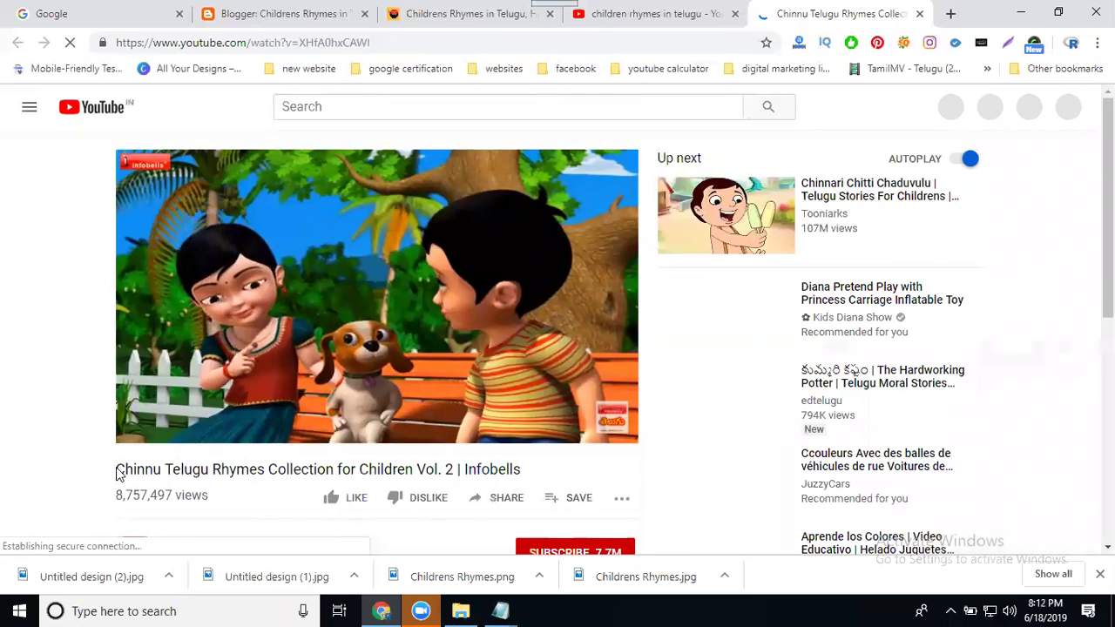
Copy "Chinnu Telugu Rhymes Collection for Children" from the video title and paste it over the text in the untitled Notepad file
{"action": "left_click_drag", "start_coordinate": [119, 469], "coordinate": [414, 469]}
{"action": "key", "text": "ctrl+c"}
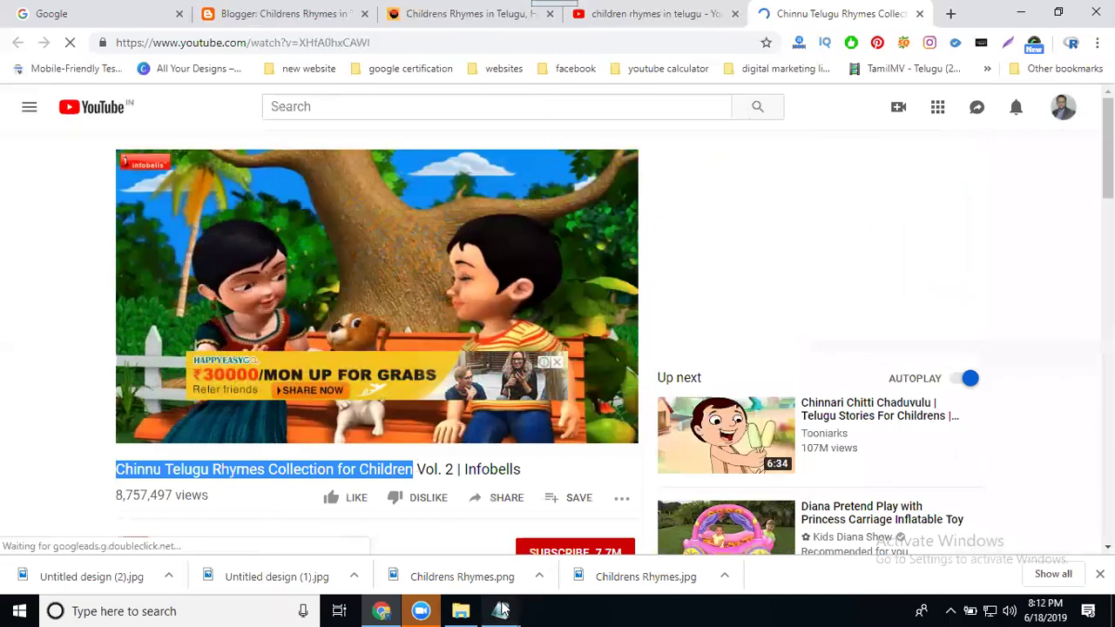
{"action": "left_click", "coordinate": [500, 611]}
{"action": "left_click", "coordinate": [574, 534]}
{"action": "key", "text": "ctrl+v"}
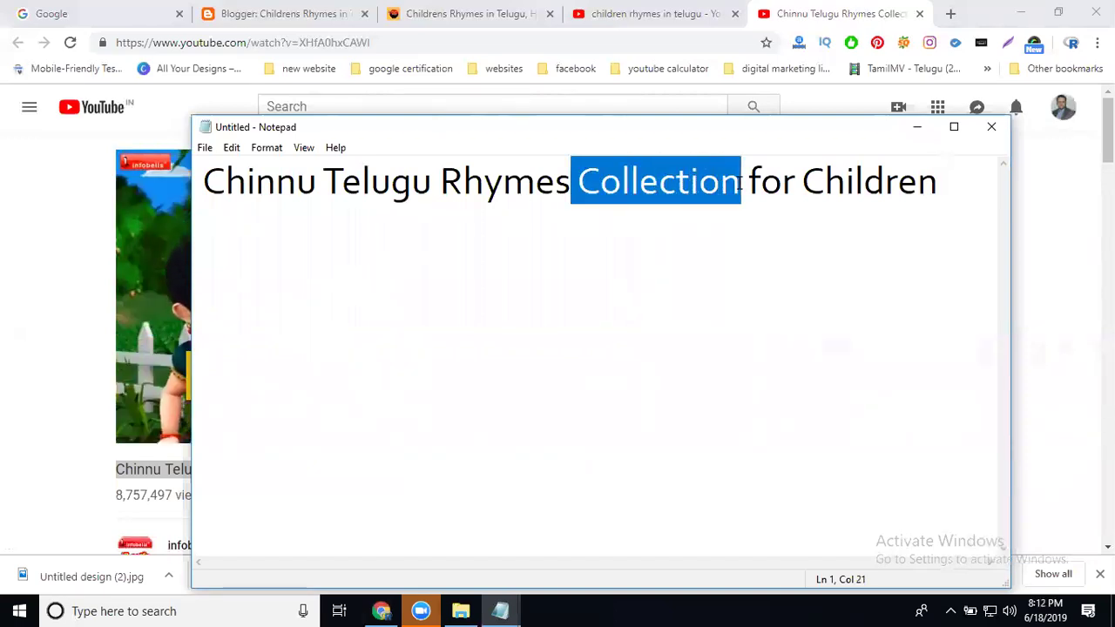
Shorten the Notepad title to "Chinnu Telugu Rhymes for Childrens" and copy it
{"action": "key", "text": "Delete"}
{"action": "key", "text": "Delete"}
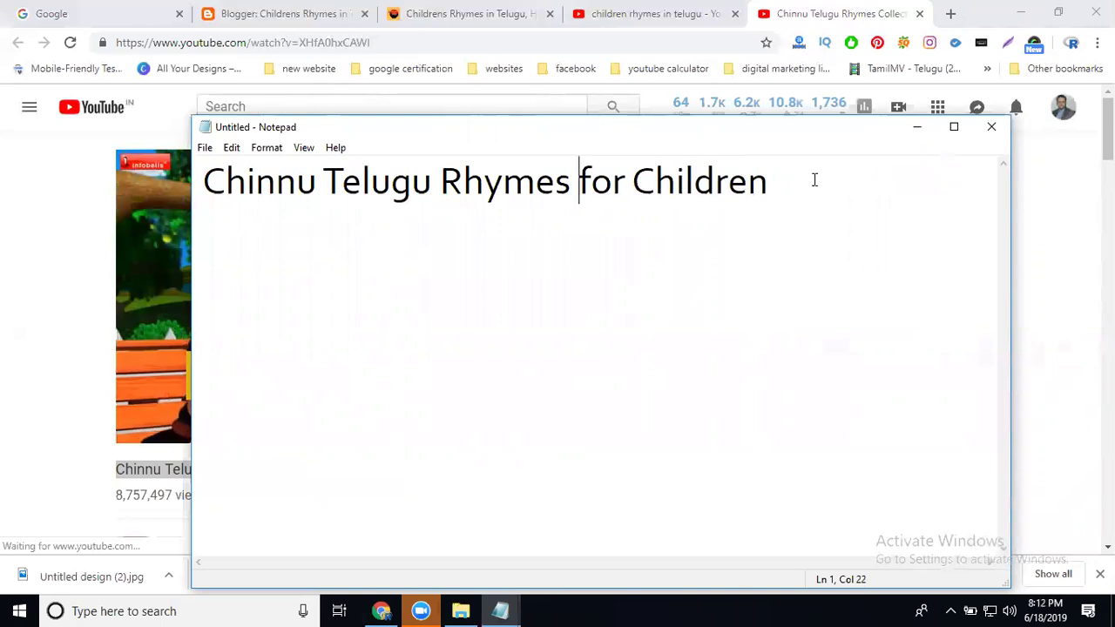
{"action": "type", "text": "s"}
{"action": "left_click_drag", "start_coordinate": [785, 183], "coordinate": [813, 190]}
{"action": "key", "text": "ctrl+c"}
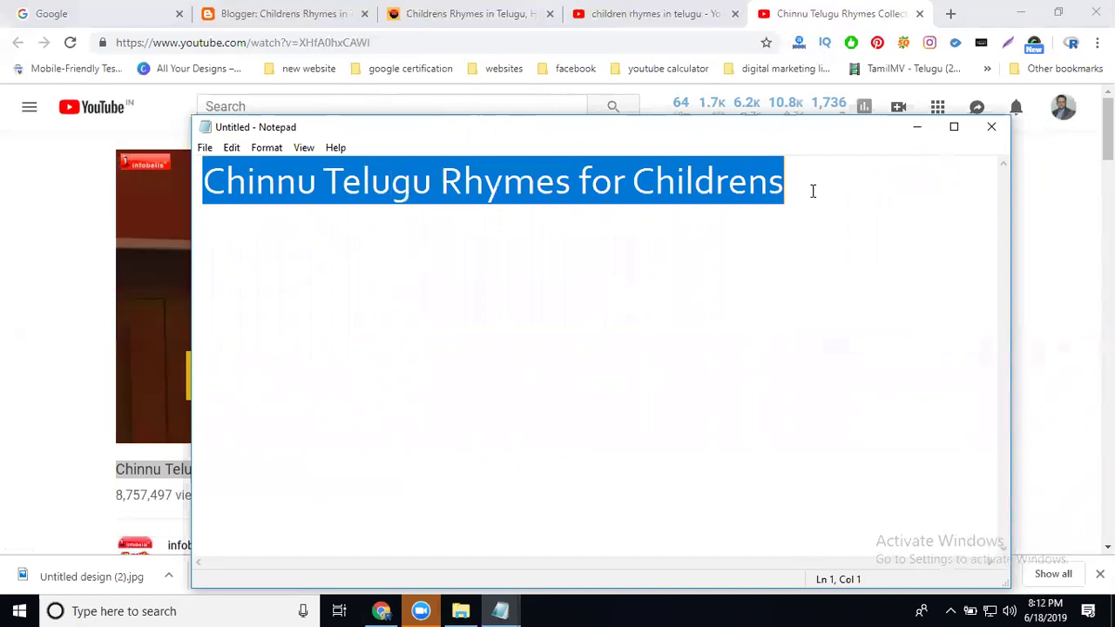
Reopen the "Childrens Rhymes in Telugu" page in Blogger and paste the Chinnu title below the video, followed by a new line
{"action": "left_click", "coordinate": [916, 127]}
{"action": "left_click", "coordinate": [279, 16]}
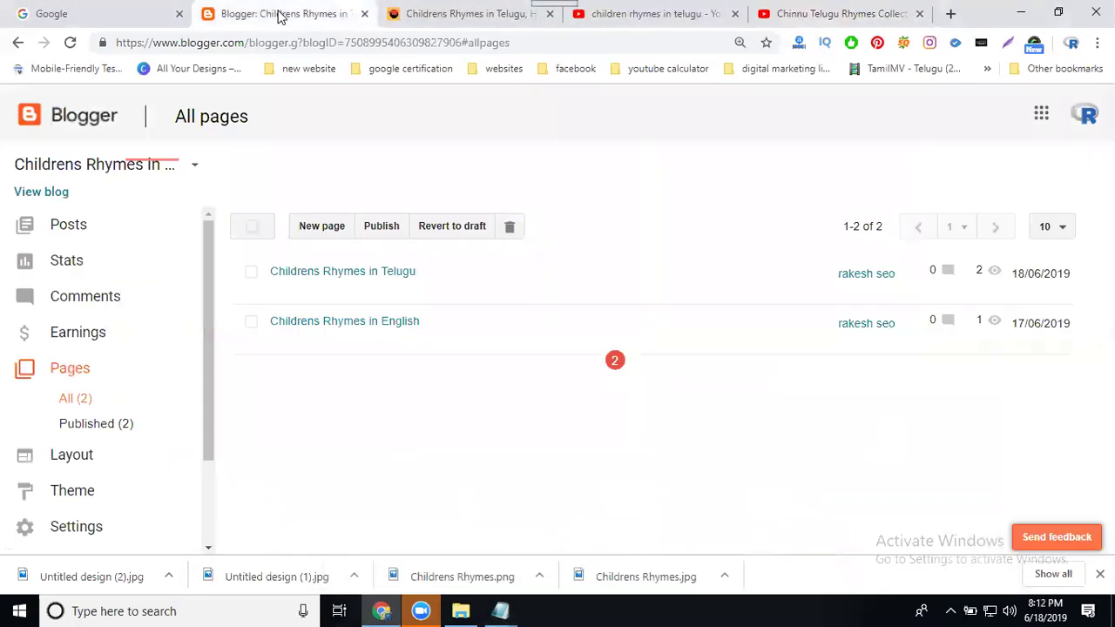
{"action": "left_click", "coordinate": [281, 291]}
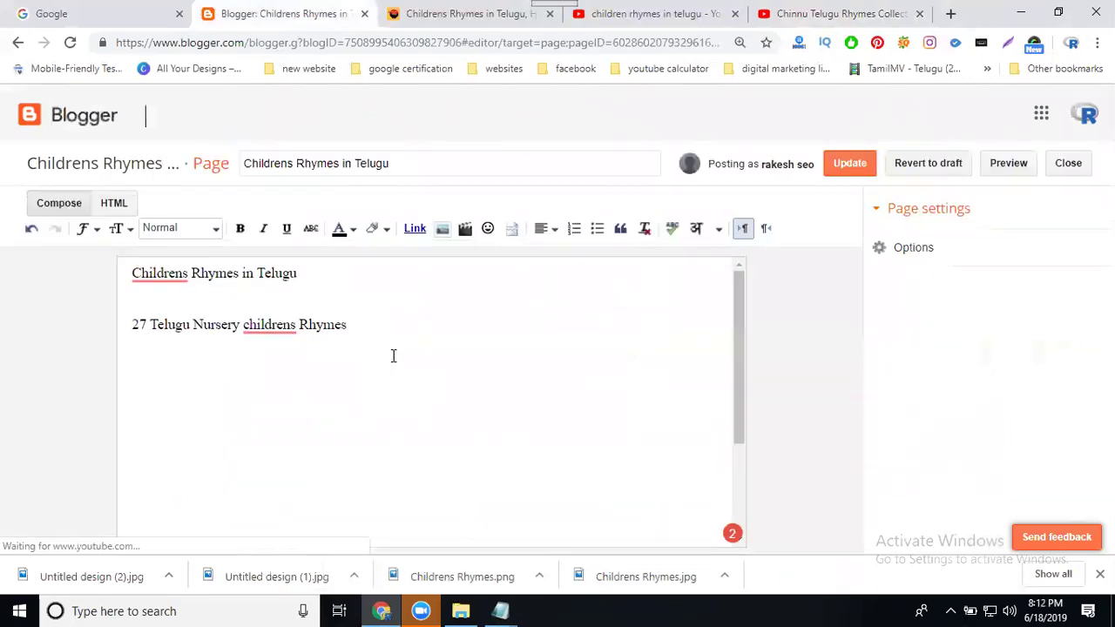
{"action": "scroll", "coordinate": [403, 345], "scroll_direction": "down", "scroll_amount": 1}
{"action": "scroll", "coordinate": [408, 345], "scroll_direction": "down", "scroll_amount": 1}
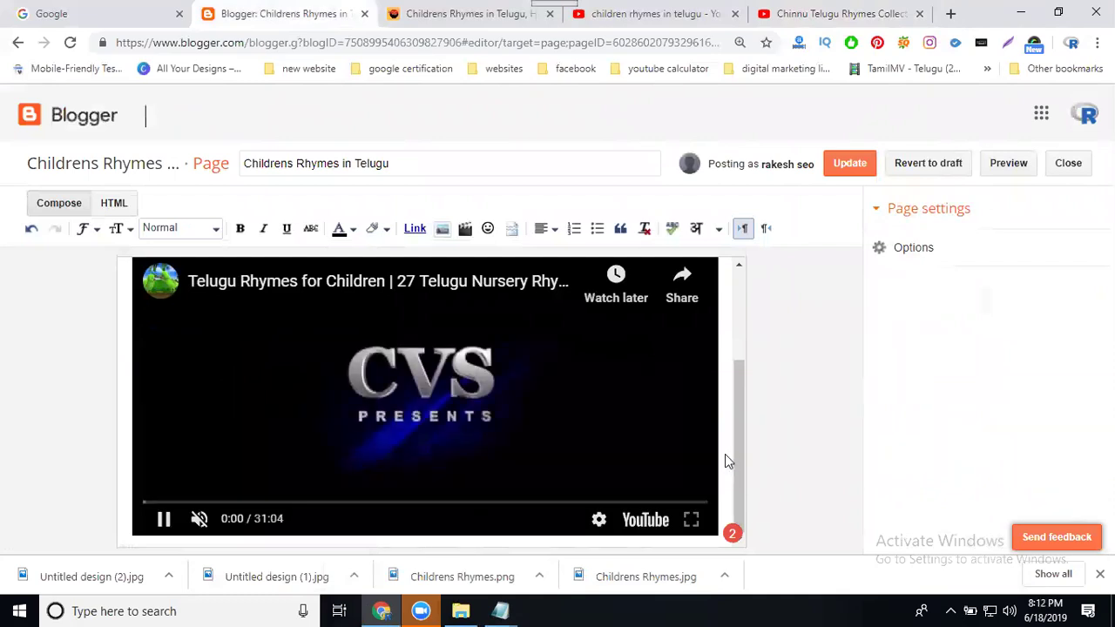
{"action": "scroll", "coordinate": [724, 453], "scroll_direction": "down", "scroll_amount": 1}
{"action": "key", "text": "ctrl+v"}
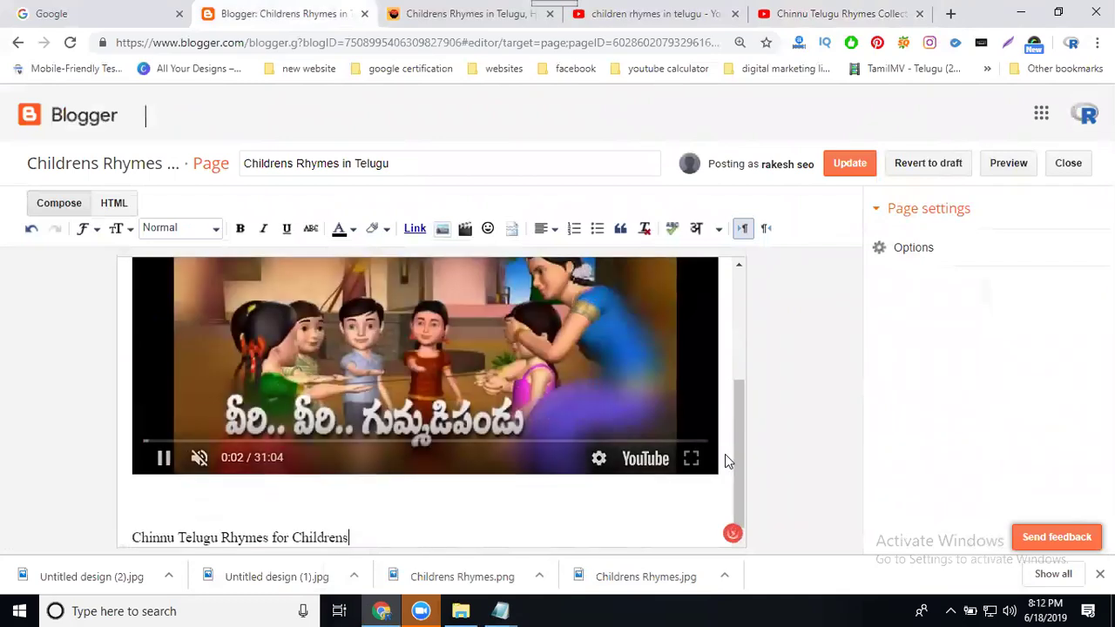
{"action": "key", "text": "Return"}
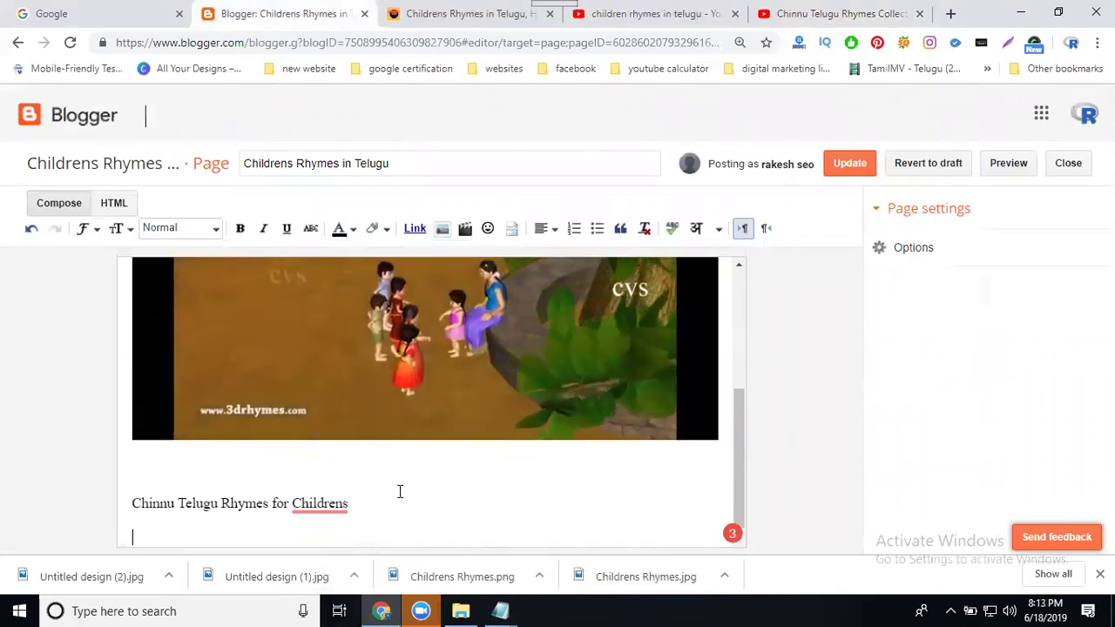
Set the font size of the "Chinnu Telugu Rhymes for Childrens" line to Large
{"action": "left_click", "coordinate": [139, 486]}
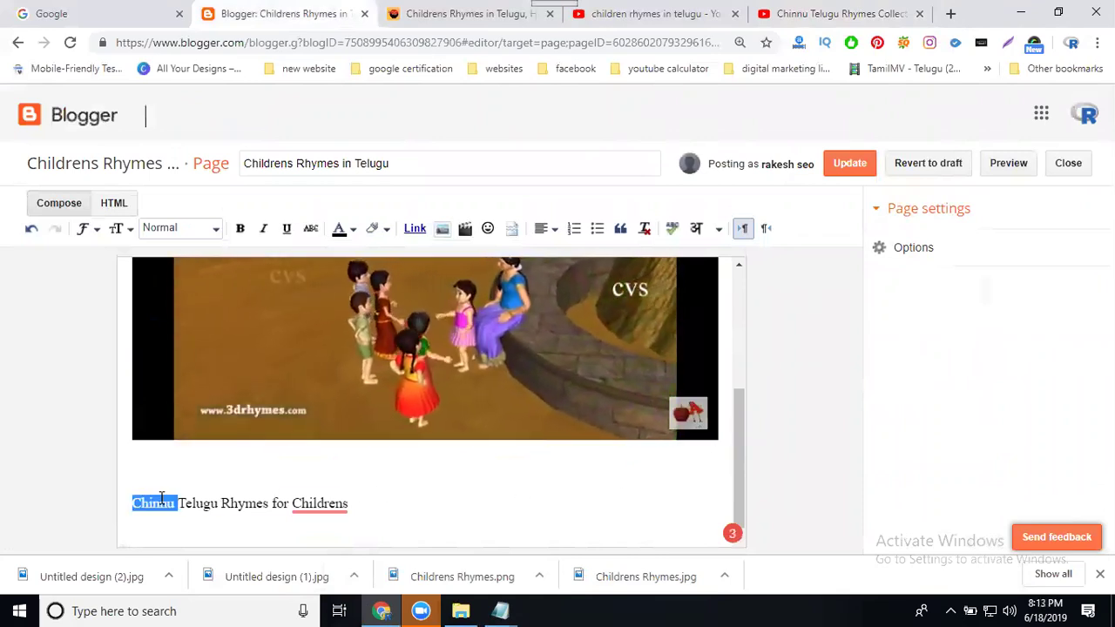
{"action": "triple_click", "coordinate": [162, 504]}
{"action": "left_click", "coordinate": [133, 234]}
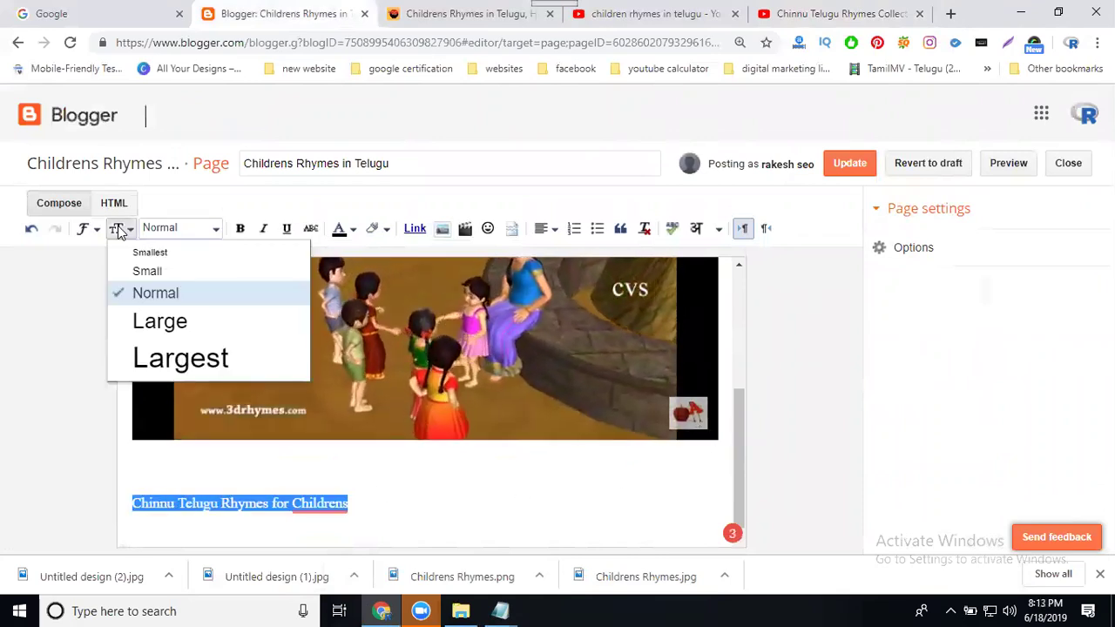
{"action": "left_click", "coordinate": [115, 323]}
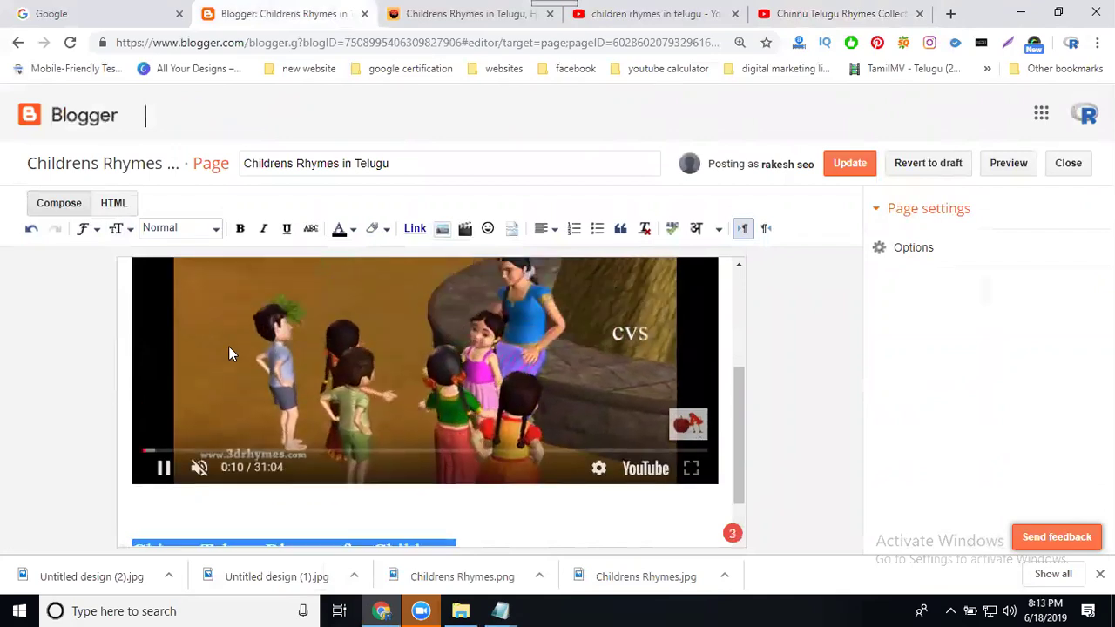
Set the font size of the "27 Telugu Nursery childrens Rhymes" line to Large
{"action": "scroll", "coordinate": [230, 340], "scroll_direction": "up", "scroll_amount": 4}
{"action": "left_click_drag", "start_coordinate": [382, 324], "coordinate": [119, 296]}
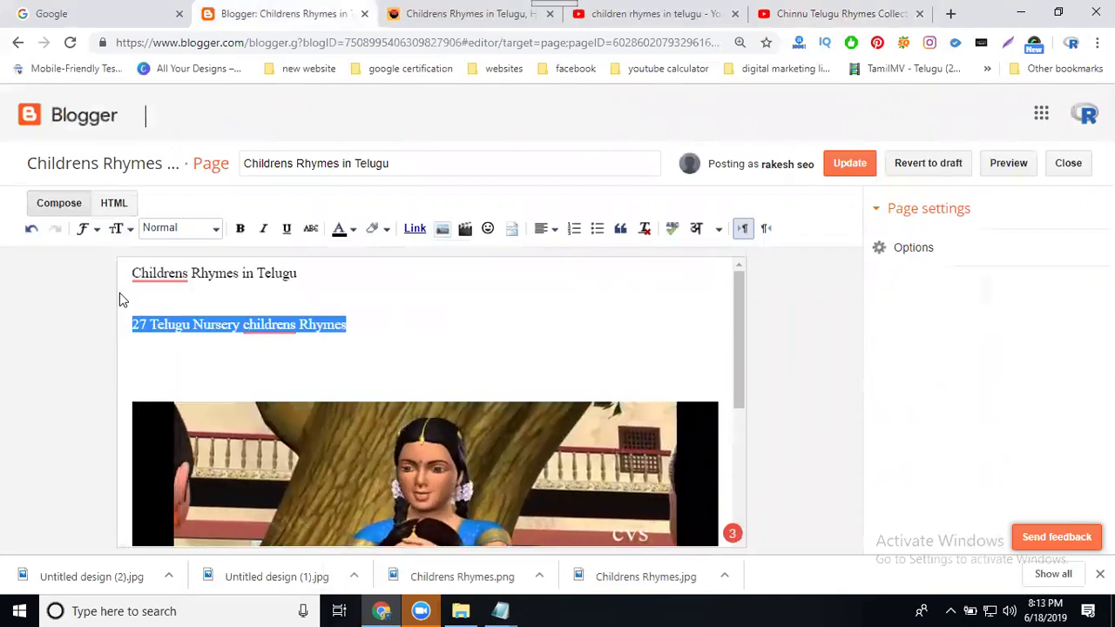
{"action": "left_click", "coordinate": [123, 230]}
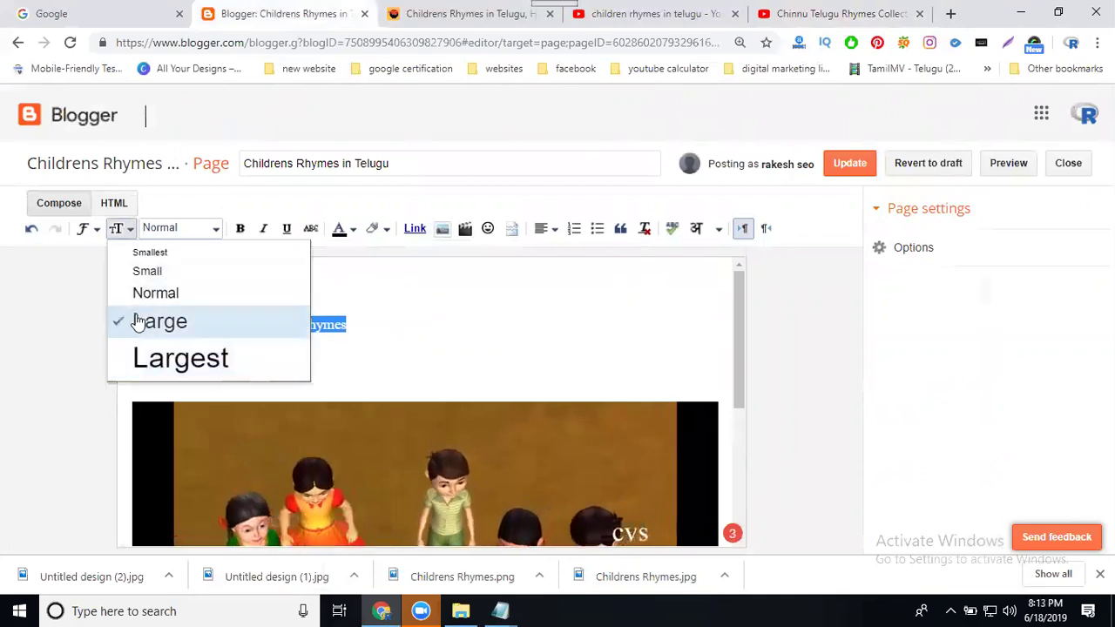
{"action": "left_click", "coordinate": [136, 319]}
Add an empty line after "Chinnu Telugu Rhymes for Childrens" at the end of the page
{"action": "scroll", "coordinate": [157, 340], "scroll_direction": "down", "scroll_amount": 4}
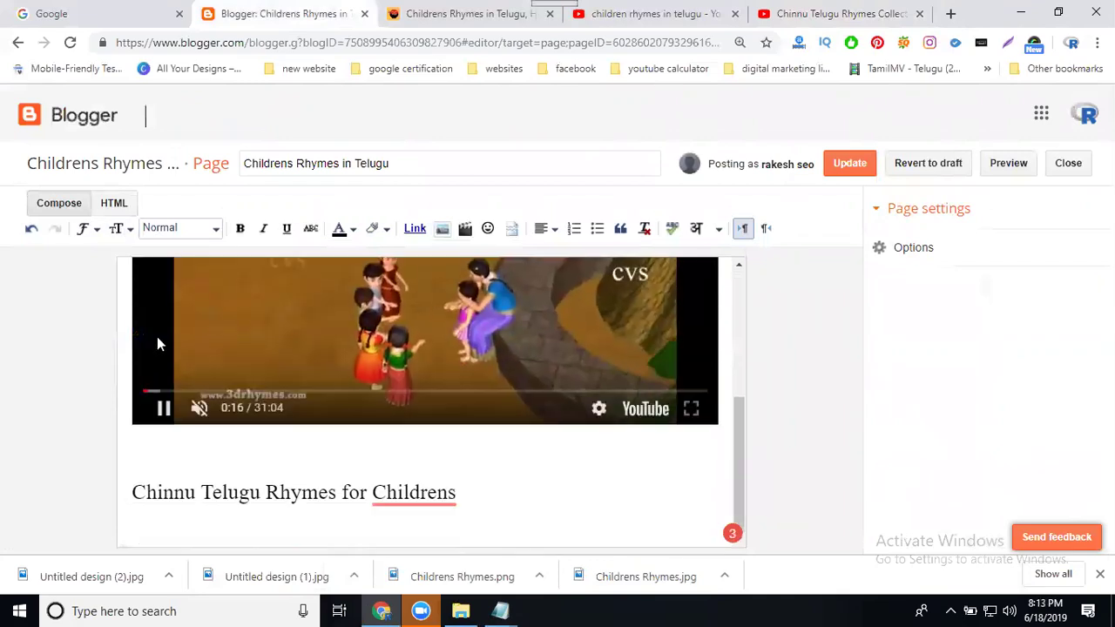
{"action": "left_click", "coordinate": [478, 493]}
{"action": "key", "text": "Return"}
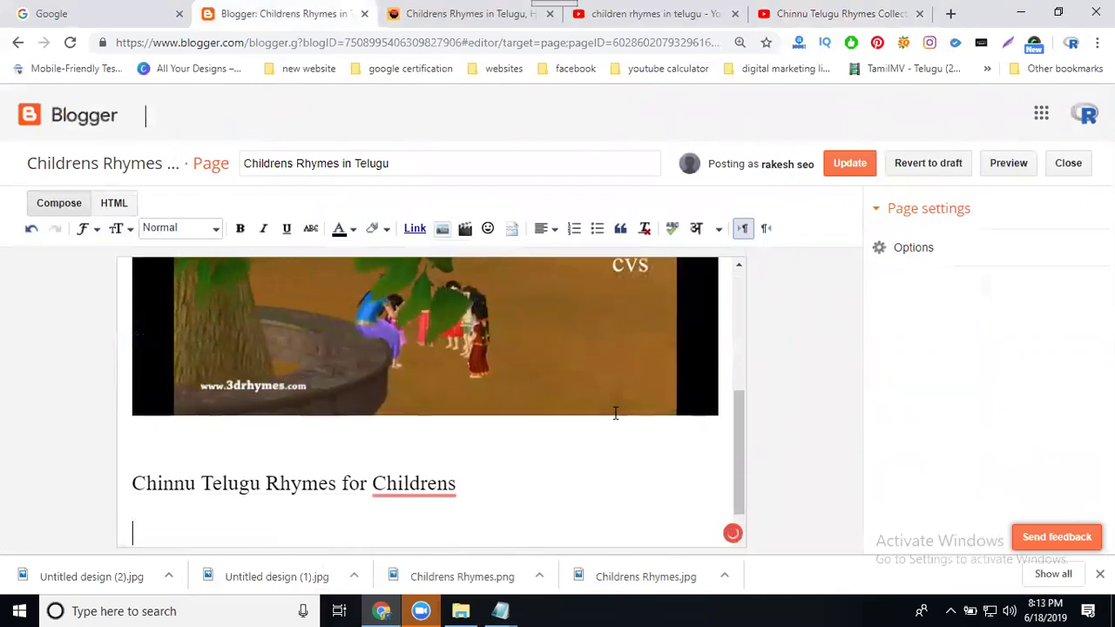
Copy the Chinnu video's ID XHfA0hxCAWI from its YouTube address and use it to replace the video ID in the Notepad autoplay embed code
{"action": "left_click", "coordinate": [823, 21]}
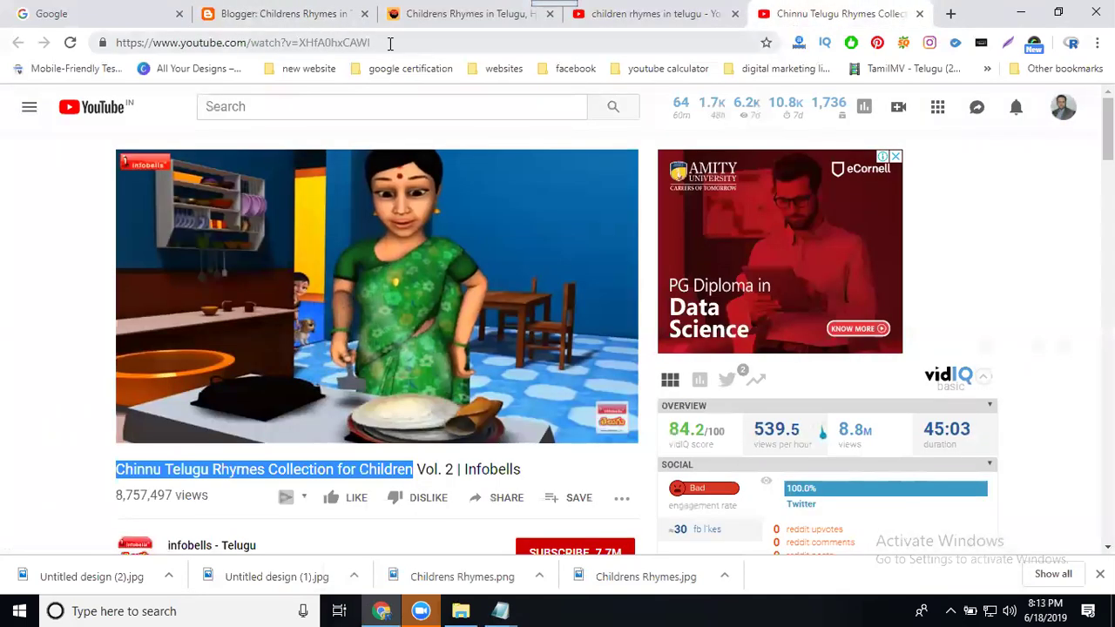
{"action": "left_click_drag", "start_coordinate": [372, 42], "coordinate": [305, 45]}
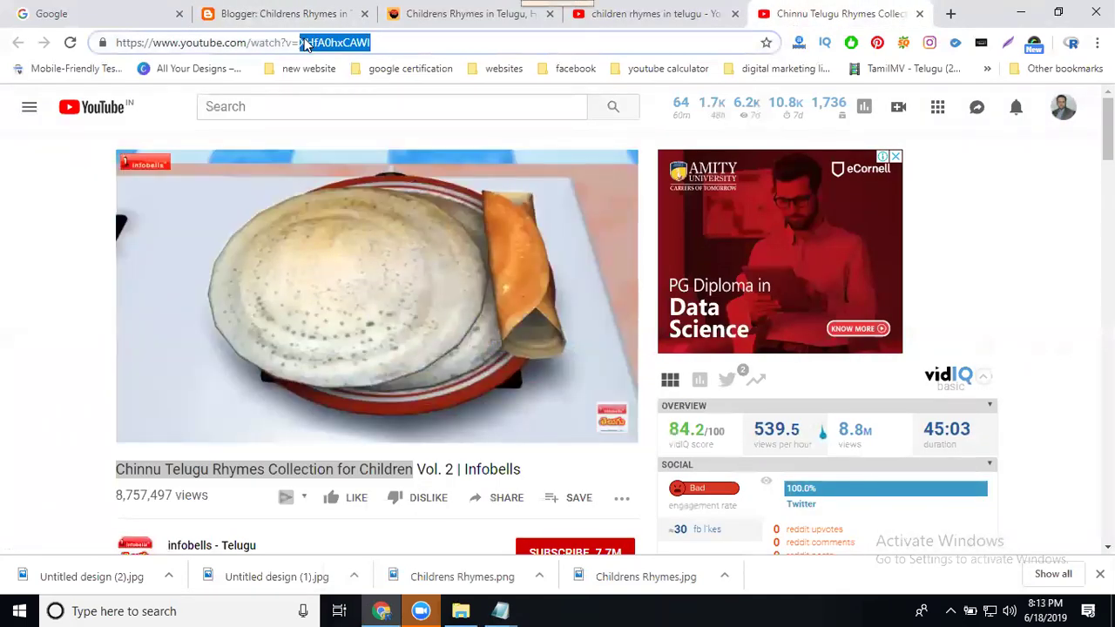
{"action": "left_click", "coordinate": [500, 610]}
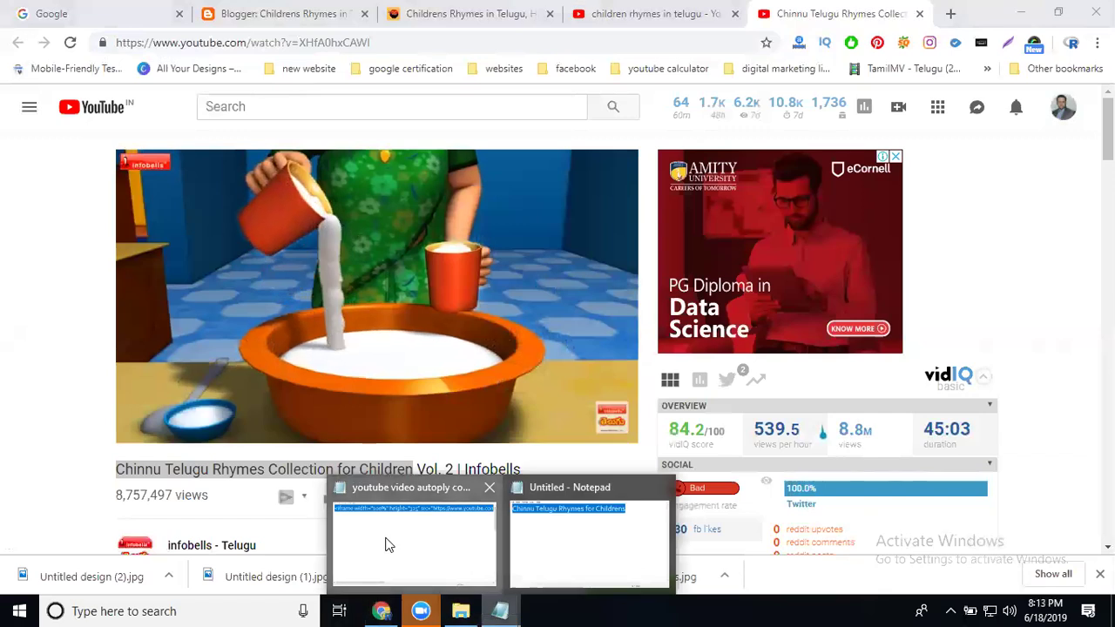
{"action": "left_click", "coordinate": [386, 543]}
{"action": "left_click", "coordinate": [574, 177]}
{"action": "left_click_drag", "start_coordinate": [270, 571], "coordinate": [470, 569]}
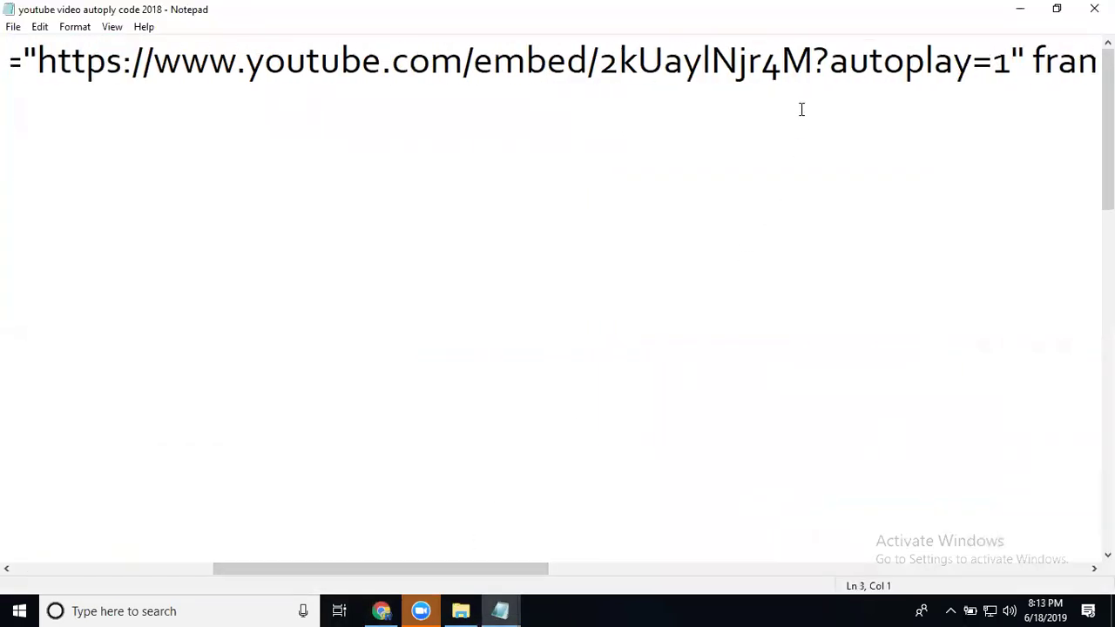
{"action": "left_click_drag", "start_coordinate": [800, 59], "coordinate": [627, 61]}
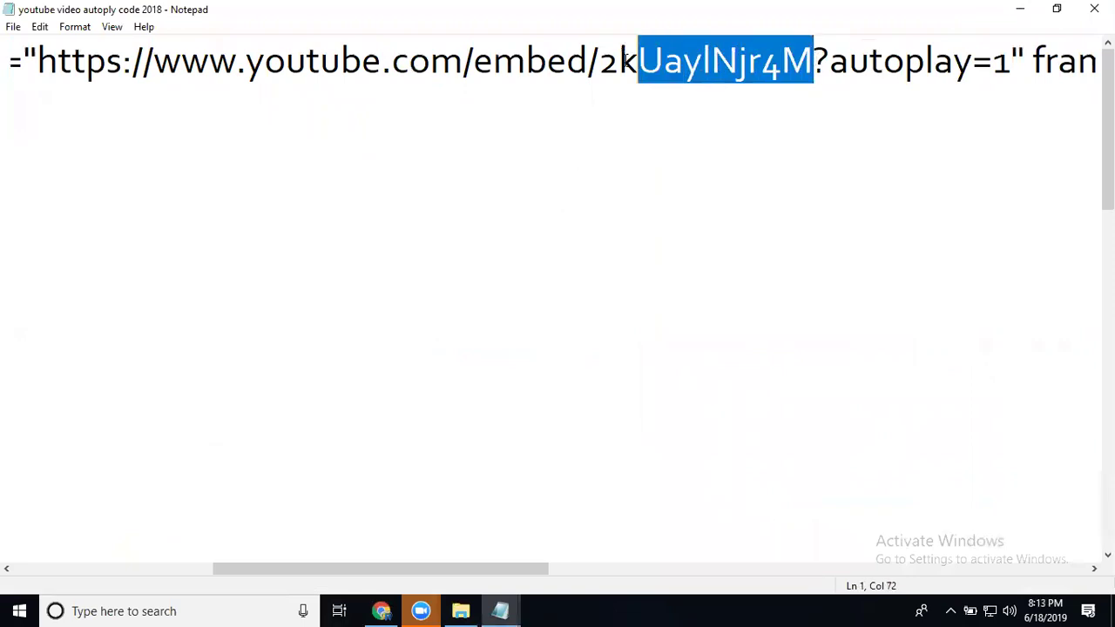
{"action": "type", "text": "XHfAohxCAWI"}
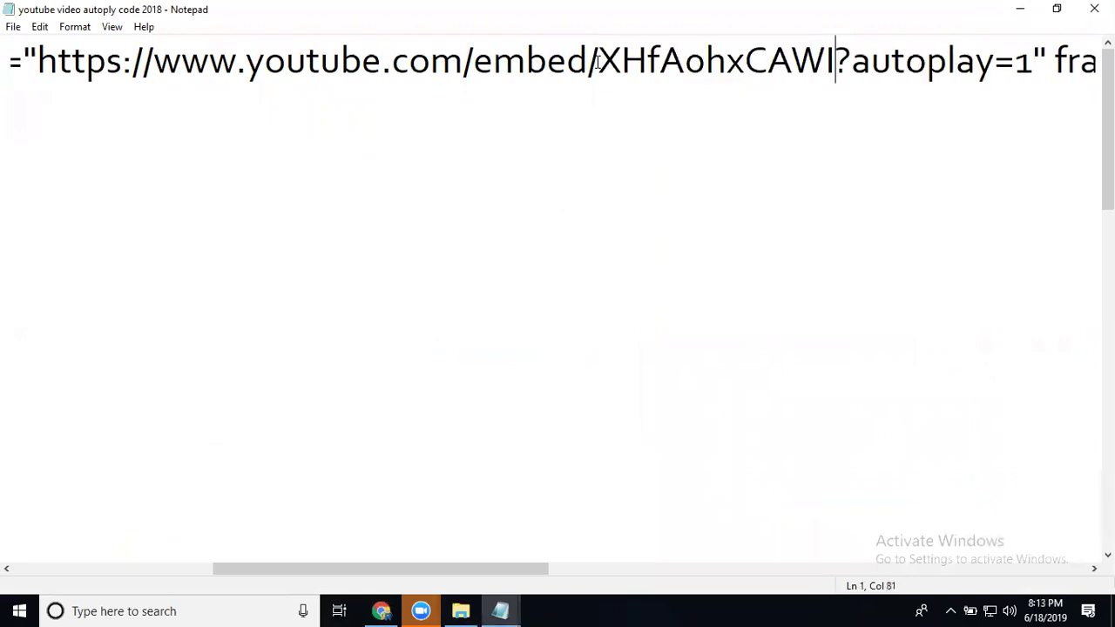
Copy the whole iframe code from Notepad and paste it on a new line at the end of the Blogger page's HTML
{"action": "key", "text": "End"}
{"action": "key", "text": "shift+Home"}
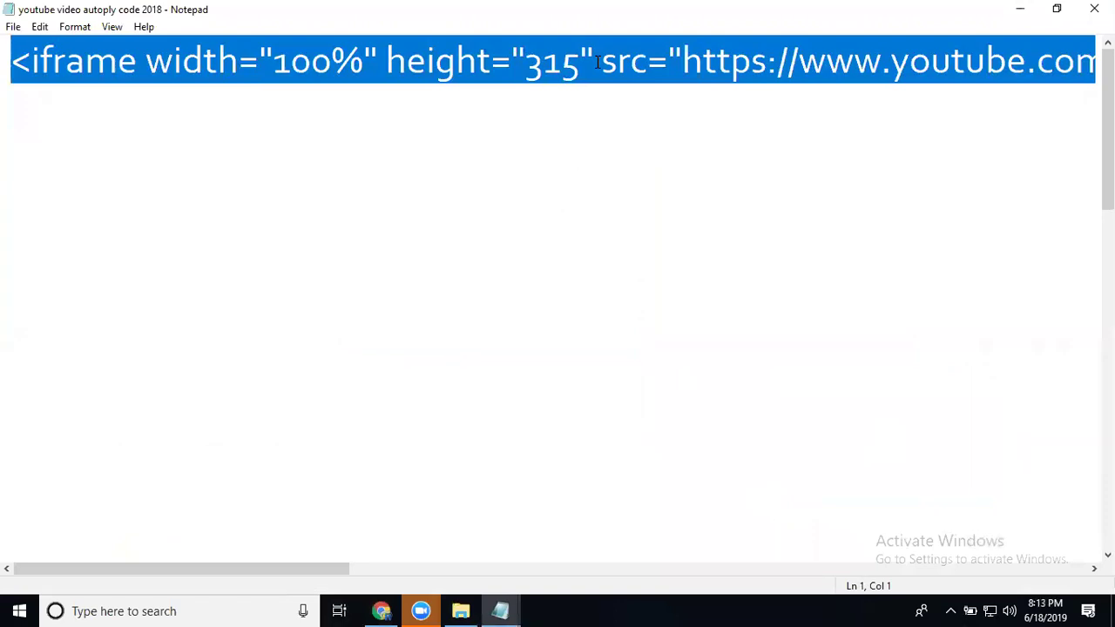
{"action": "left_click", "coordinate": [1024, 9]}
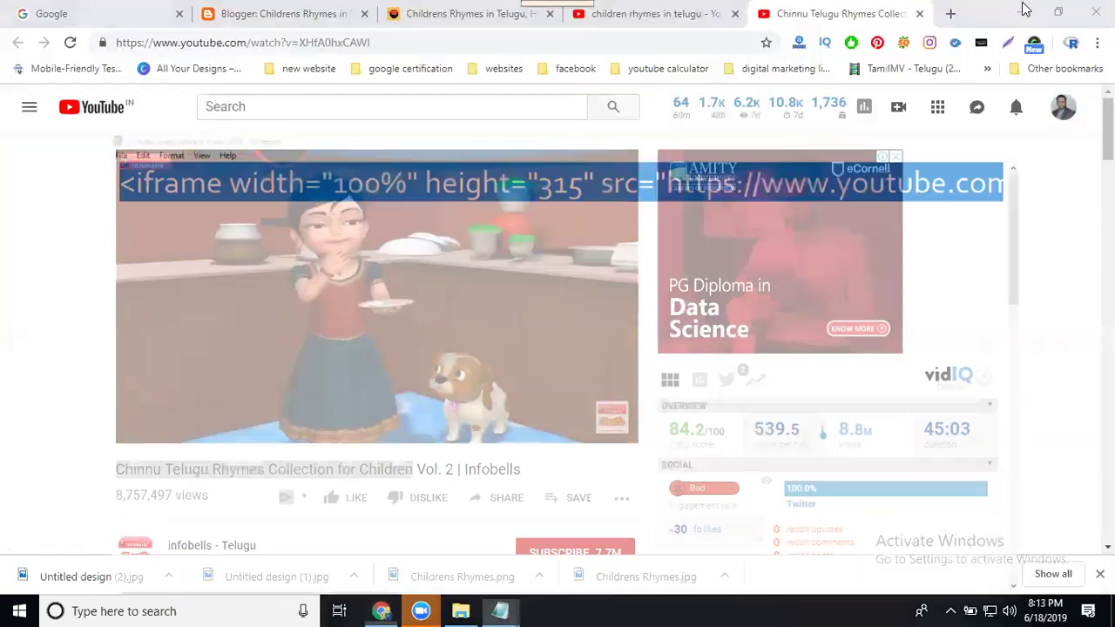
{"action": "left_click", "coordinate": [252, 15]}
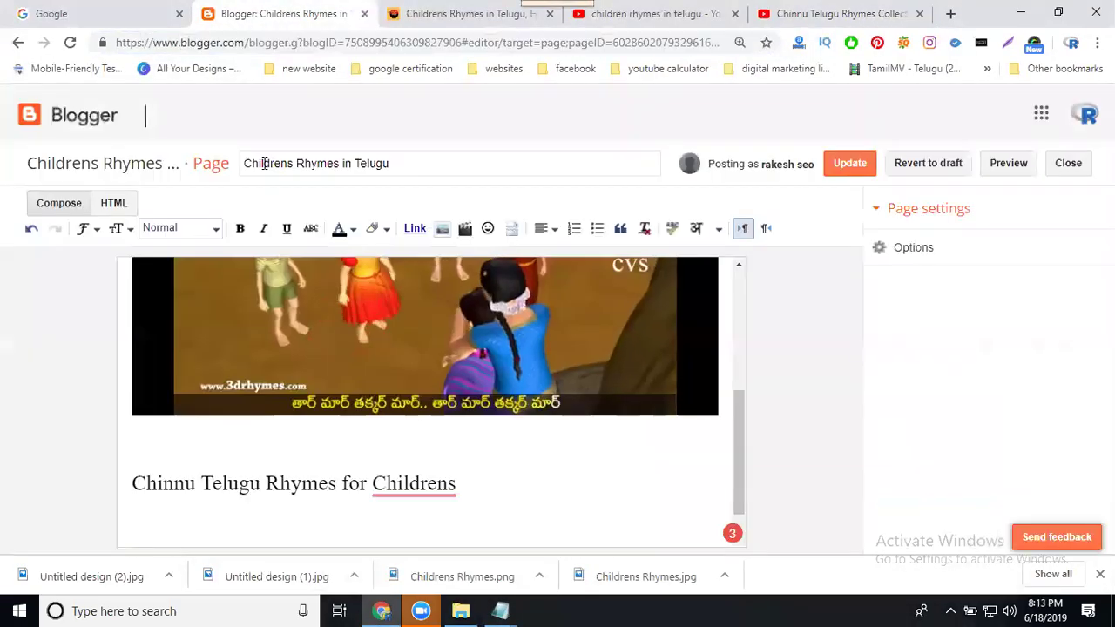
{"action": "left_click", "coordinate": [111, 206]}
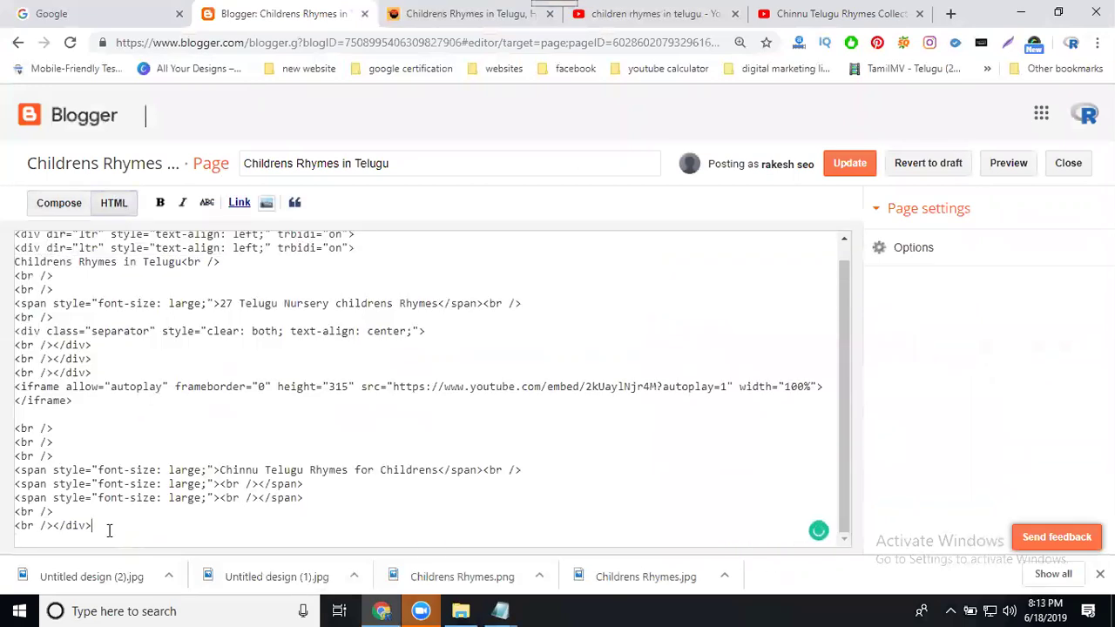
{"action": "left_click", "coordinate": [108, 530]}
{"action": "key", "text": "Return"}
{"action": "key", "text": "Return"}
{"action": "type", "text": "<iframe width=\"100%\" height=\"315\" src=\"https://www.youtube.com/embed/XHfA0hxCAWI?autoplay=1\" frameborder=\"0\"  allow=\"autoplay\"> </iframe>"}
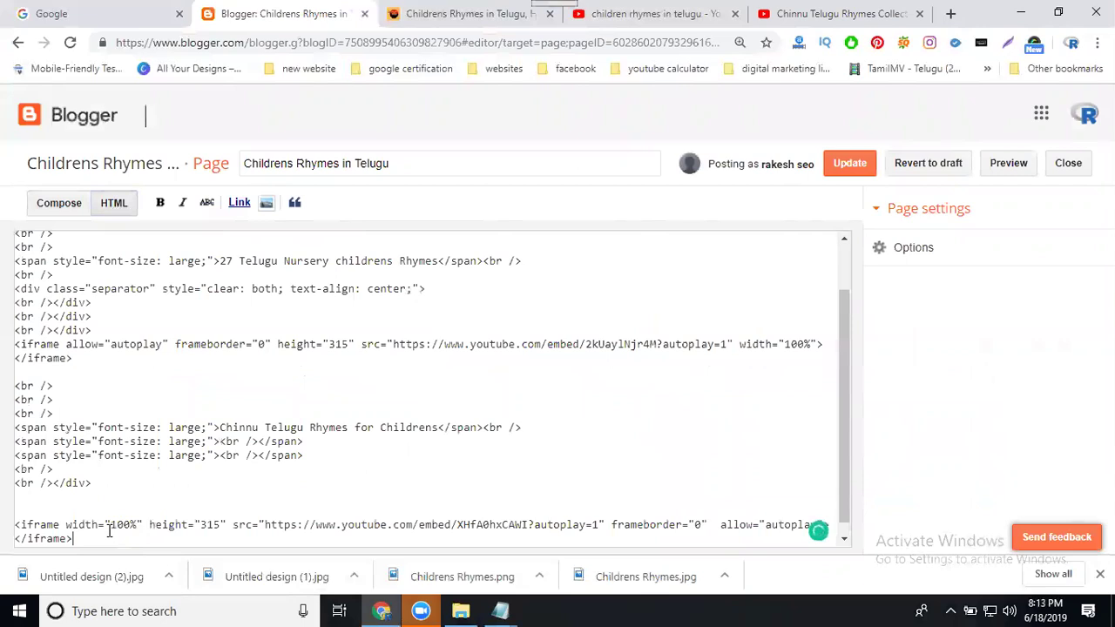
Return the page to Compose view, check the embedded Chinnu video at the end, and update the page
{"action": "left_click", "coordinate": [59, 207]}
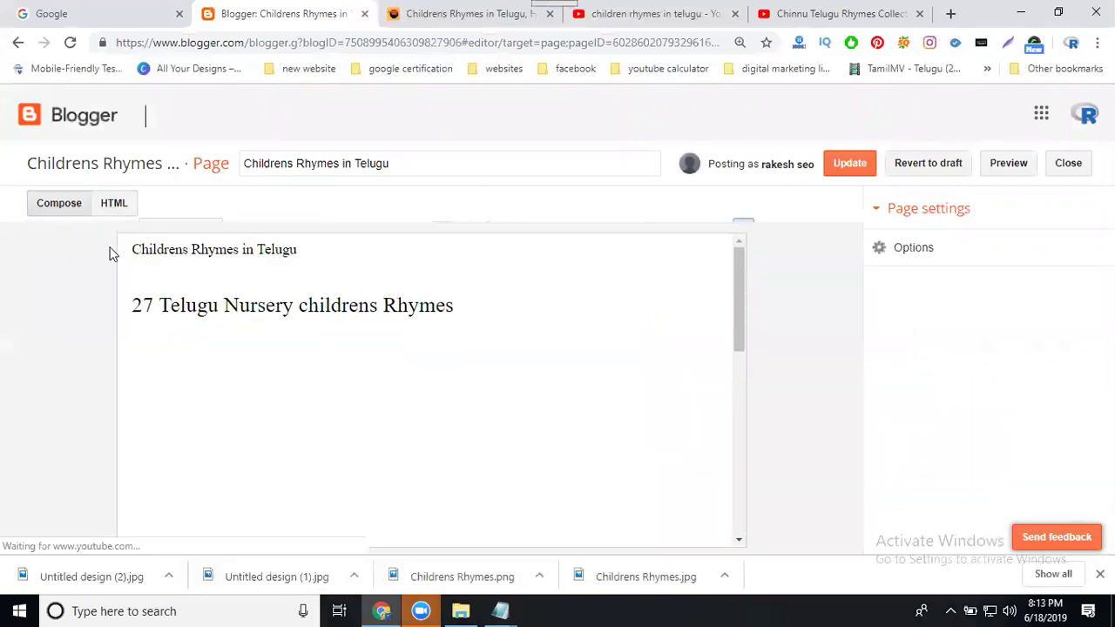
{"action": "scroll", "coordinate": [518, 436], "scroll_direction": "down", "scroll_amount": 3}
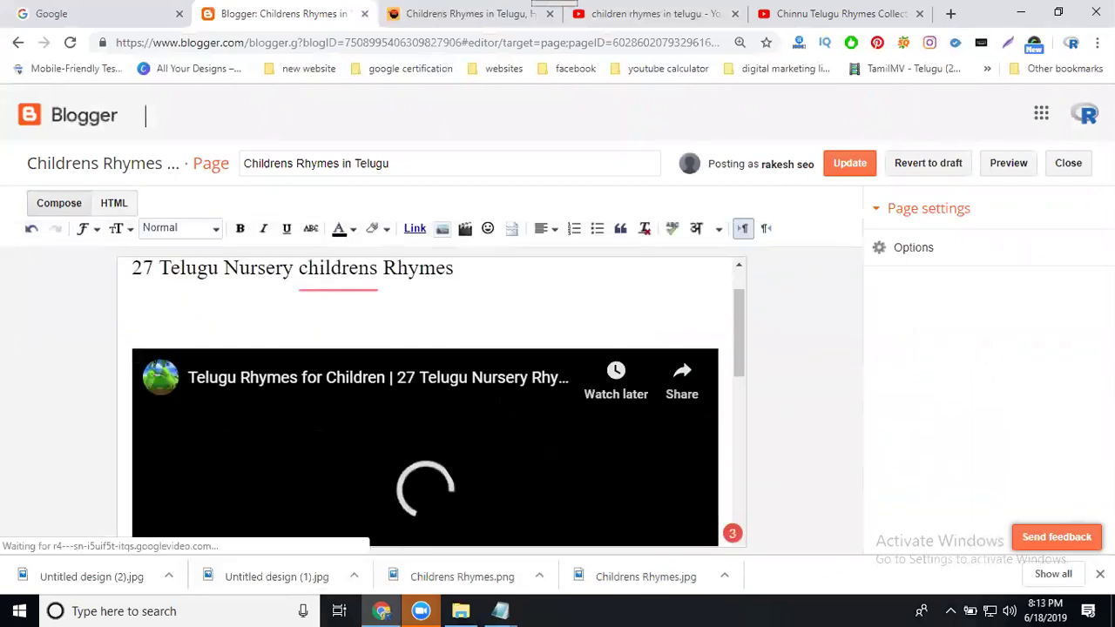
{"action": "scroll", "coordinate": [400, 353], "scroll_direction": "down", "scroll_amount": 5}
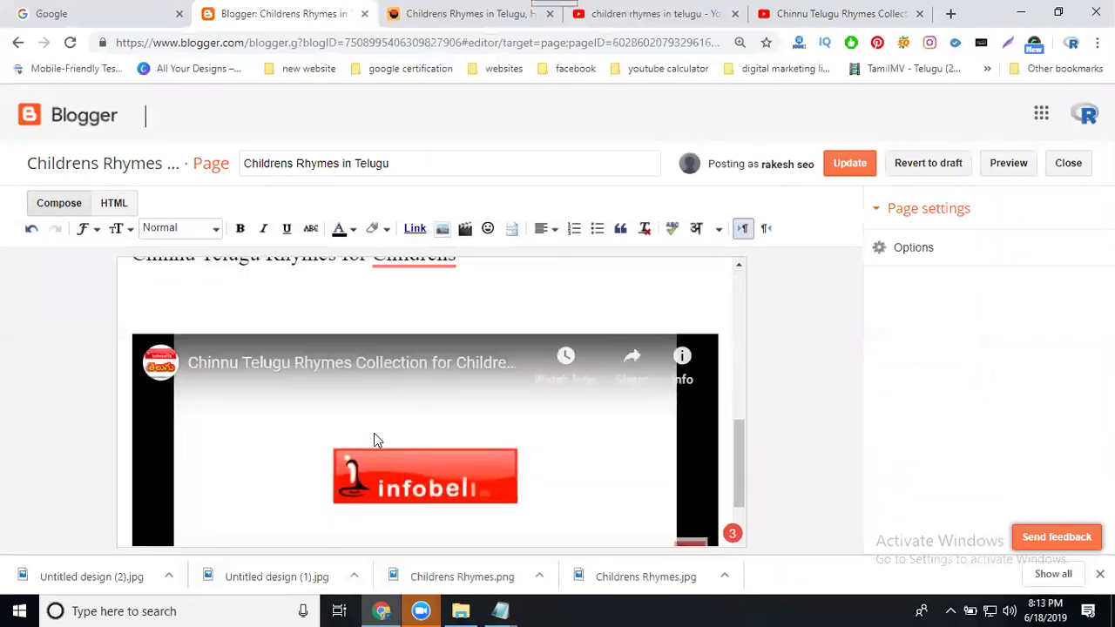
{"action": "scroll", "coordinate": [376, 440], "scroll_direction": "down", "scroll_amount": 2}
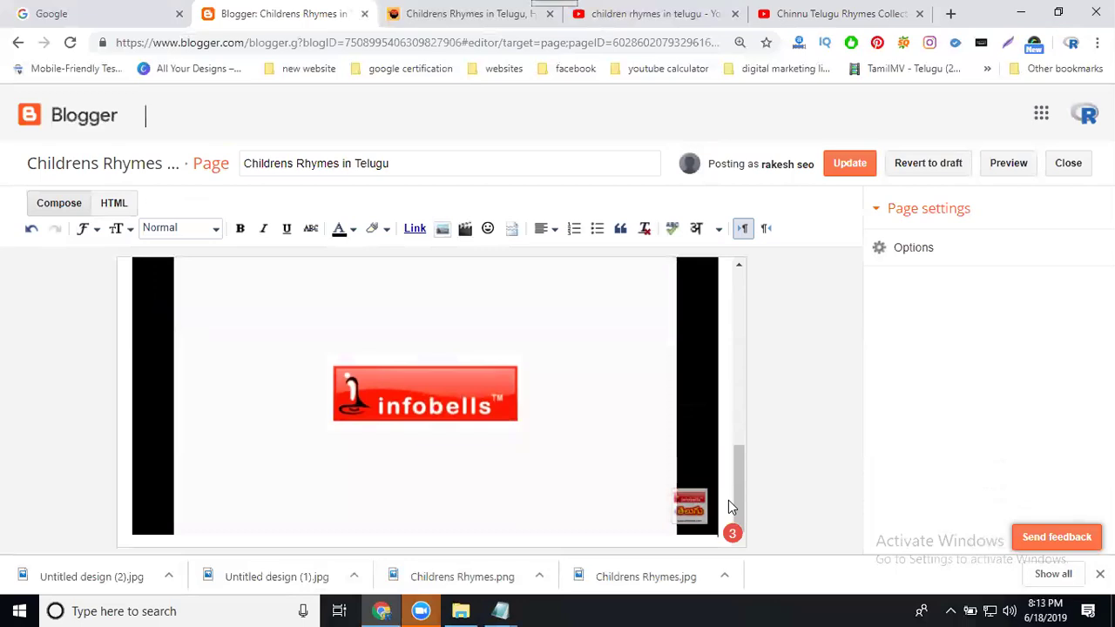
{"action": "scroll", "coordinate": [728, 499], "scroll_direction": "down", "scroll_amount": 1}
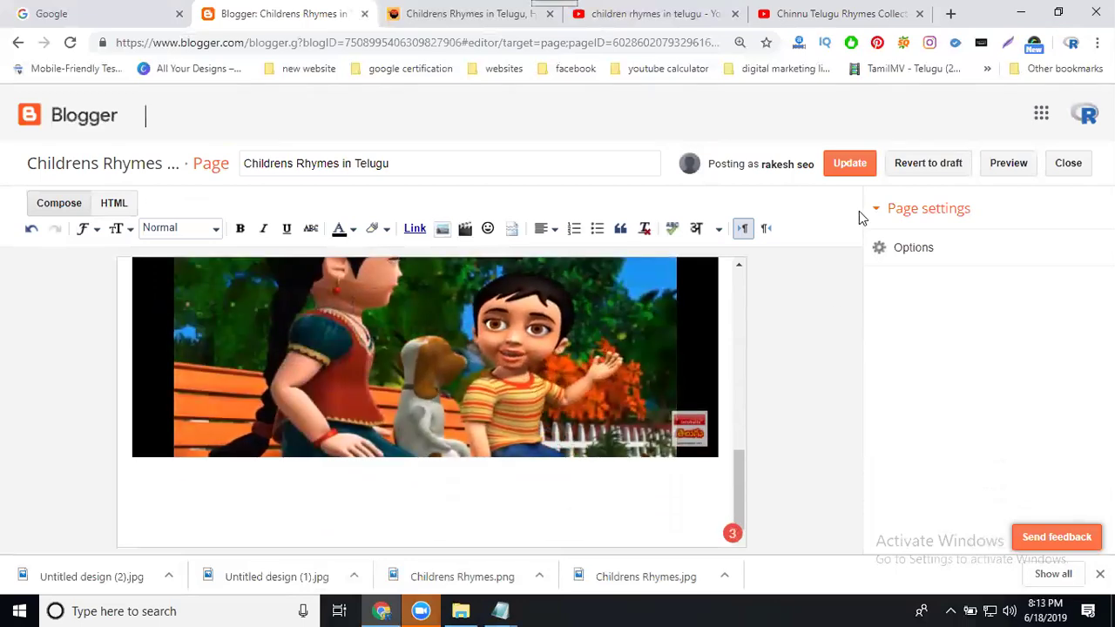
{"action": "left_click", "coordinate": [850, 166]}
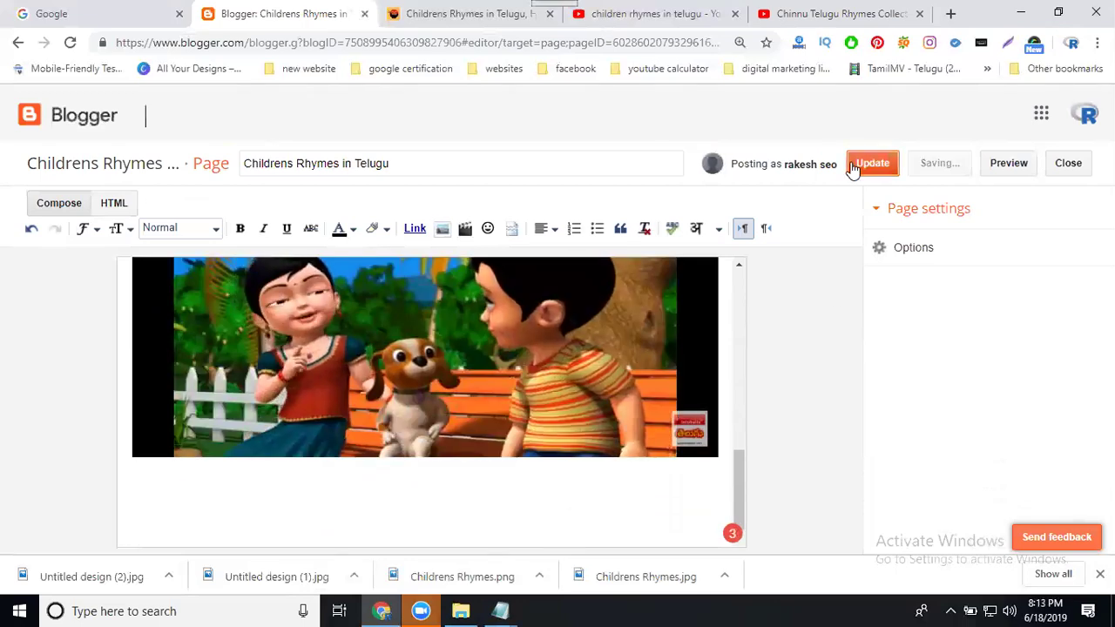
Reload the live "Childrens Rhymes in Telugu" page and examine how both embedded videos and their titles display
{"action": "left_click", "coordinate": [473, 16]}
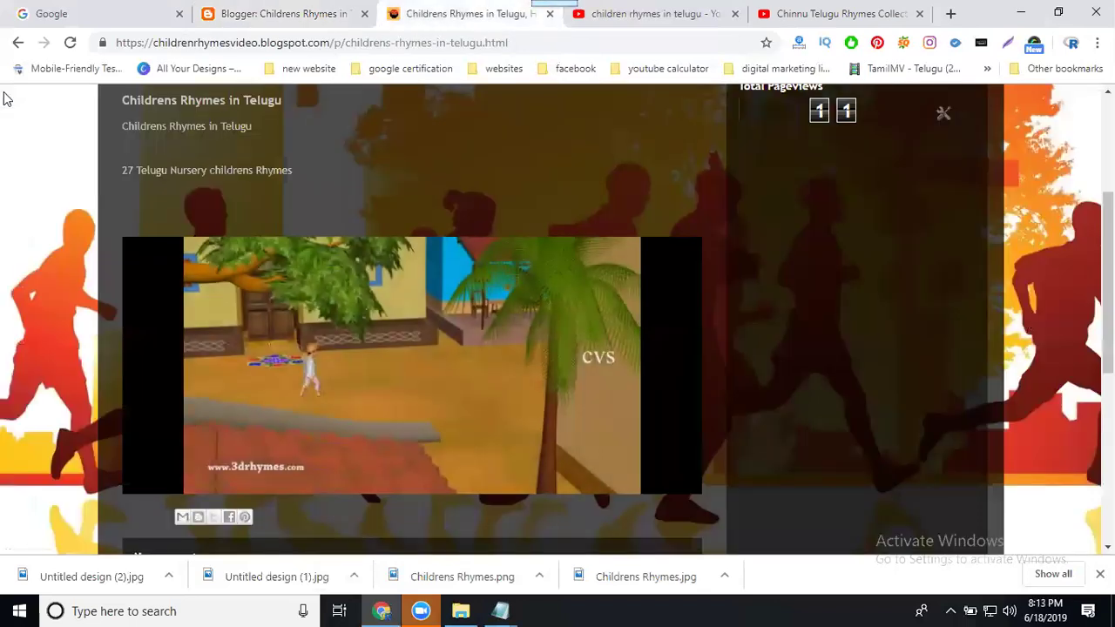
{"action": "left_click", "coordinate": [70, 42]}
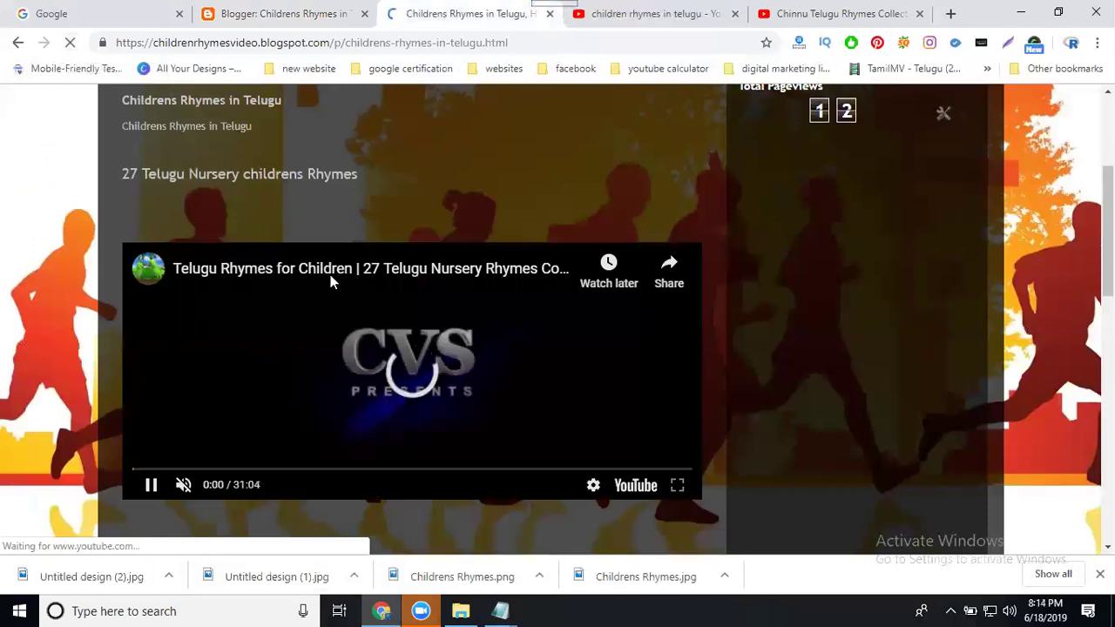
{"action": "scroll", "coordinate": [332, 283], "scroll_direction": "down", "scroll_amount": 5}
{"action": "left_click", "coordinate": [260, 262]}
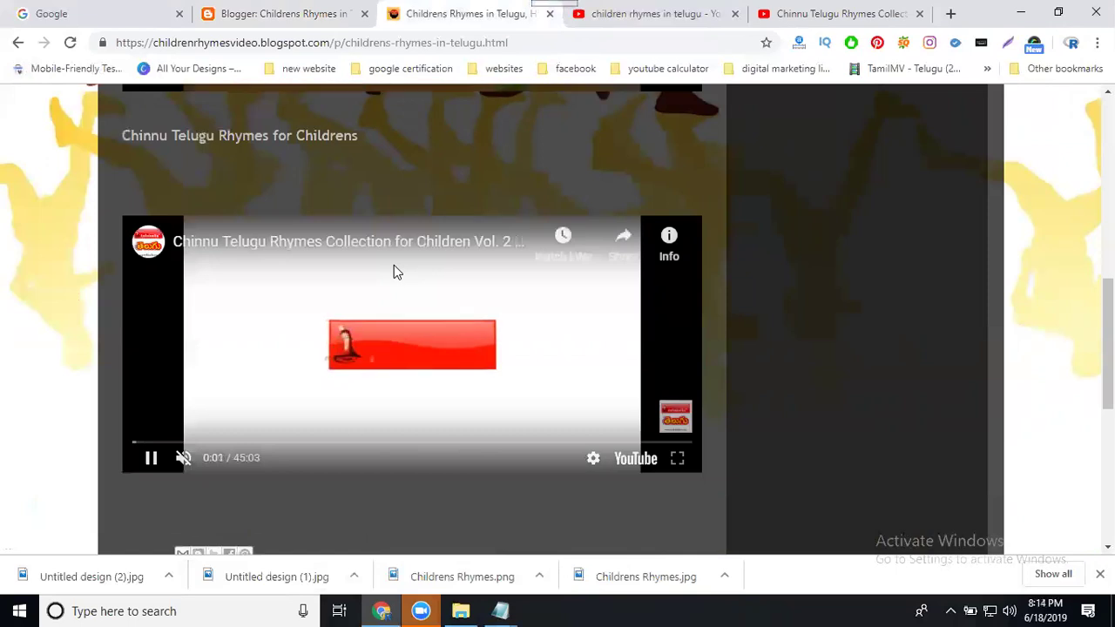
{"action": "scroll", "coordinate": [394, 273], "scroll_direction": "up", "scroll_amount": 5}
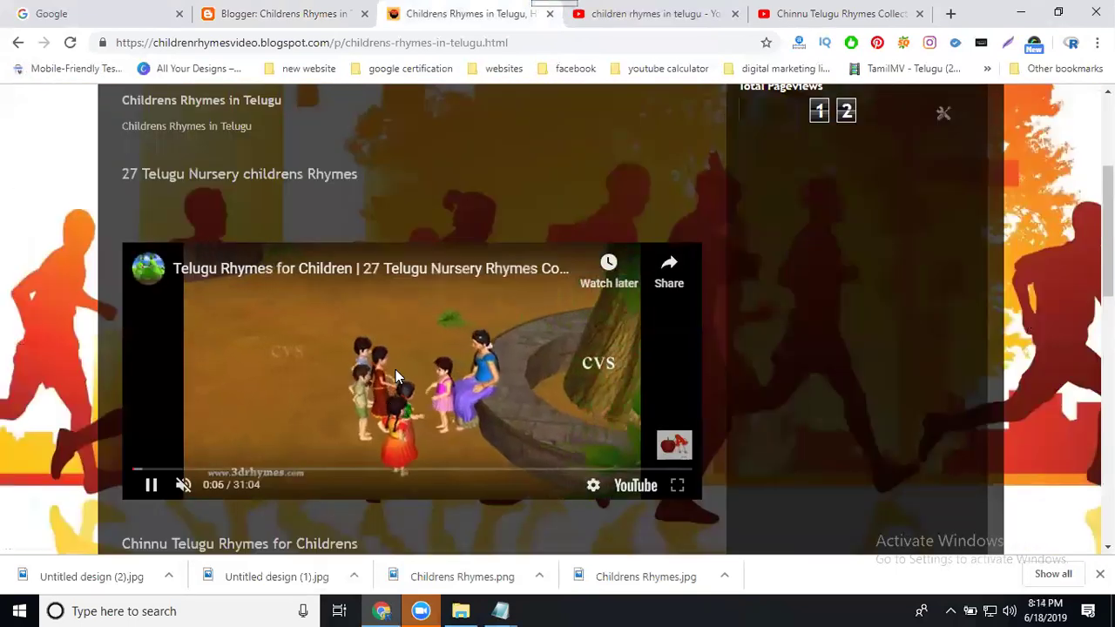
{"action": "scroll", "coordinate": [395, 366], "scroll_direction": "down", "scroll_amount": 4}
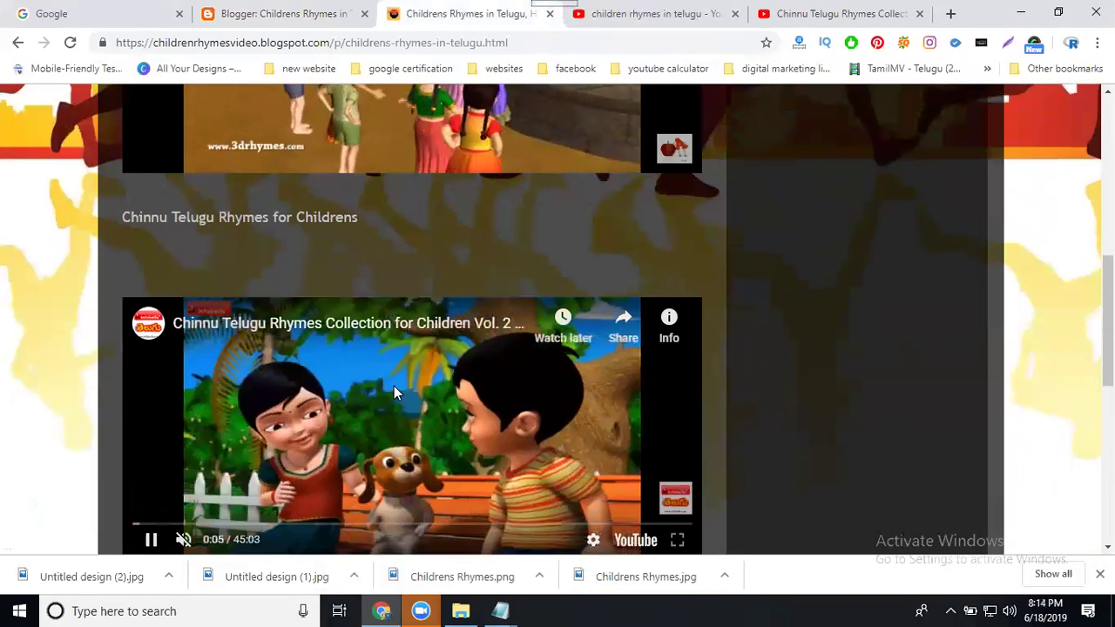
{"action": "left_click", "coordinate": [394, 392]}
{"action": "scroll", "coordinate": [406, 324], "scroll_direction": "down", "scroll_amount": 1}
{"action": "scroll", "coordinate": [425, 252], "scroll_direction": "up", "scroll_amount": 1}
{"action": "scroll", "coordinate": [425, 252], "scroll_direction": "up", "scroll_amount": 2}
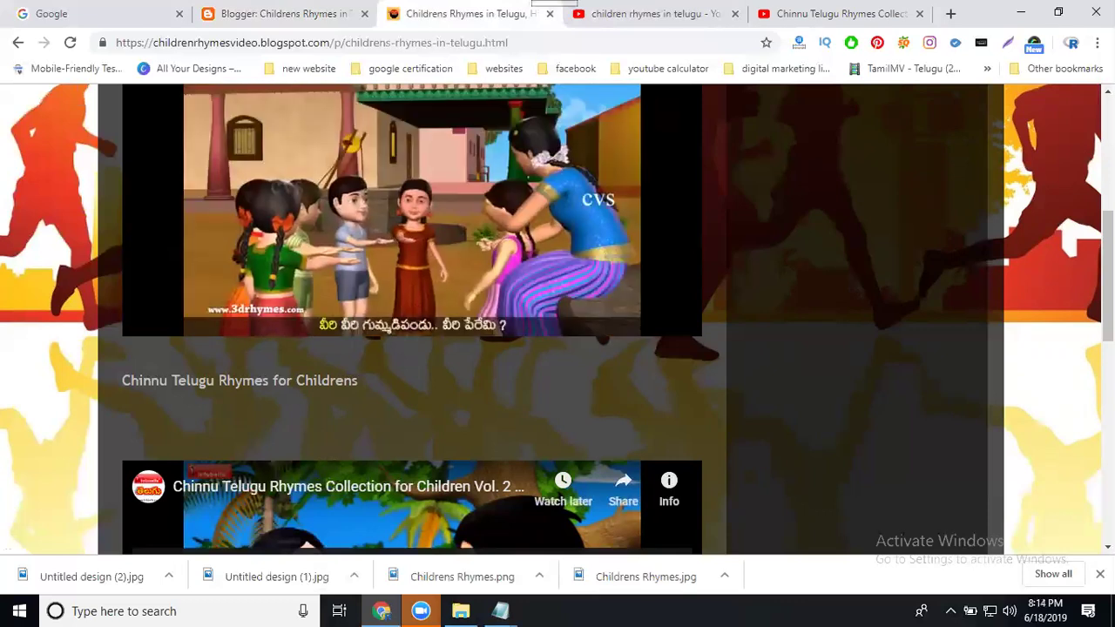
Reopen the "Childrens Rhymes in Telugu" page's HTML, increase both iframe heights with the Chinnu video's set to 500, and update the page
{"action": "left_click", "coordinate": [296, 14]}
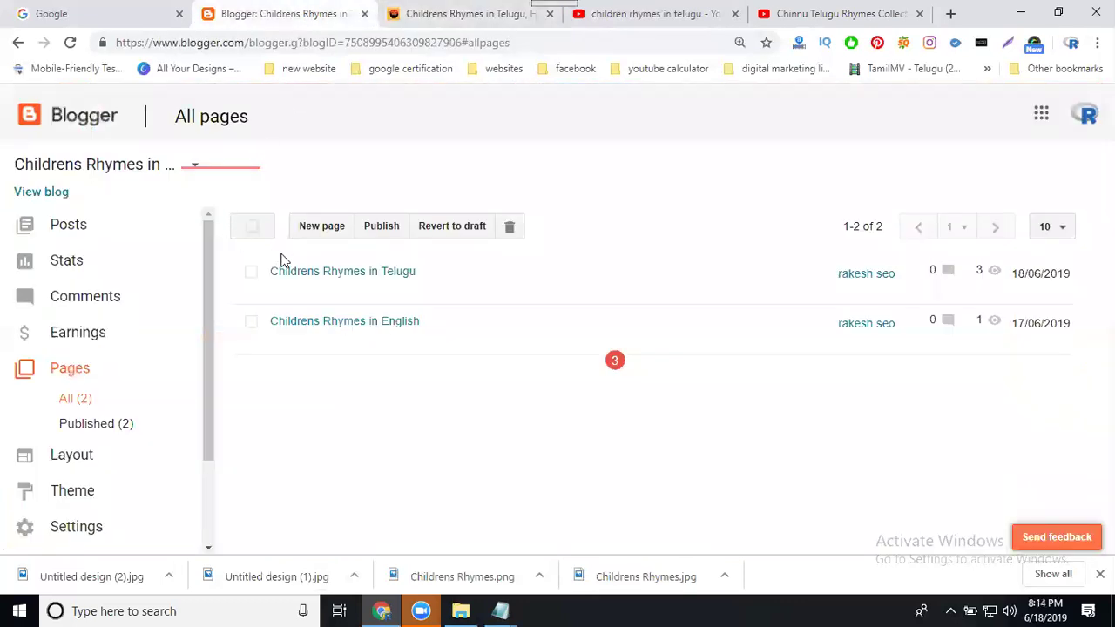
{"action": "left_click", "coordinate": [280, 292]}
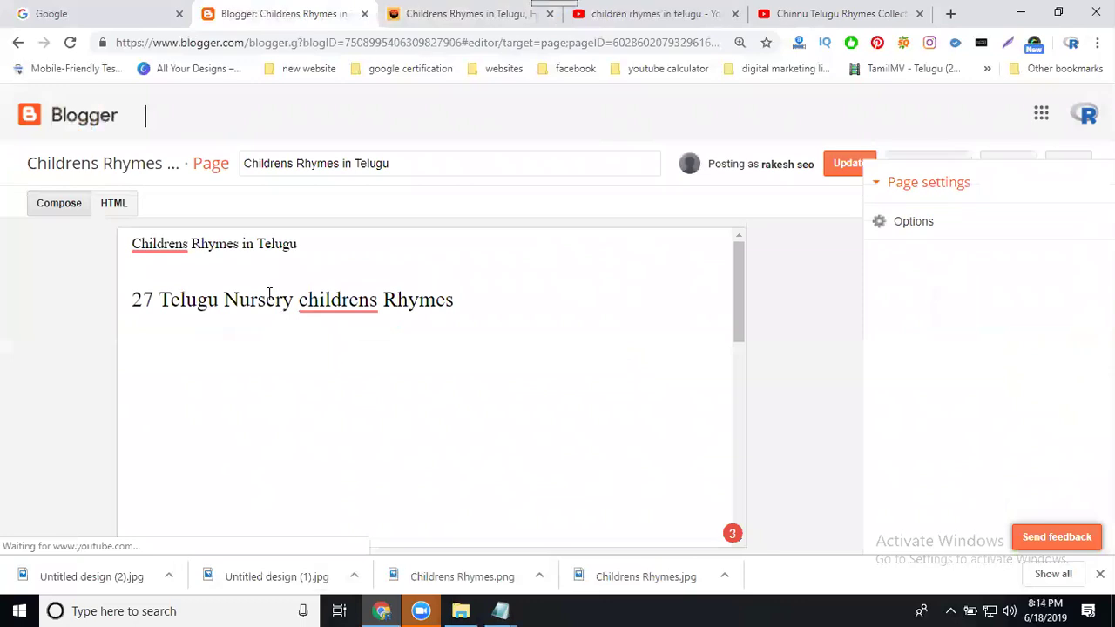
{"action": "left_click", "coordinate": [115, 206]}
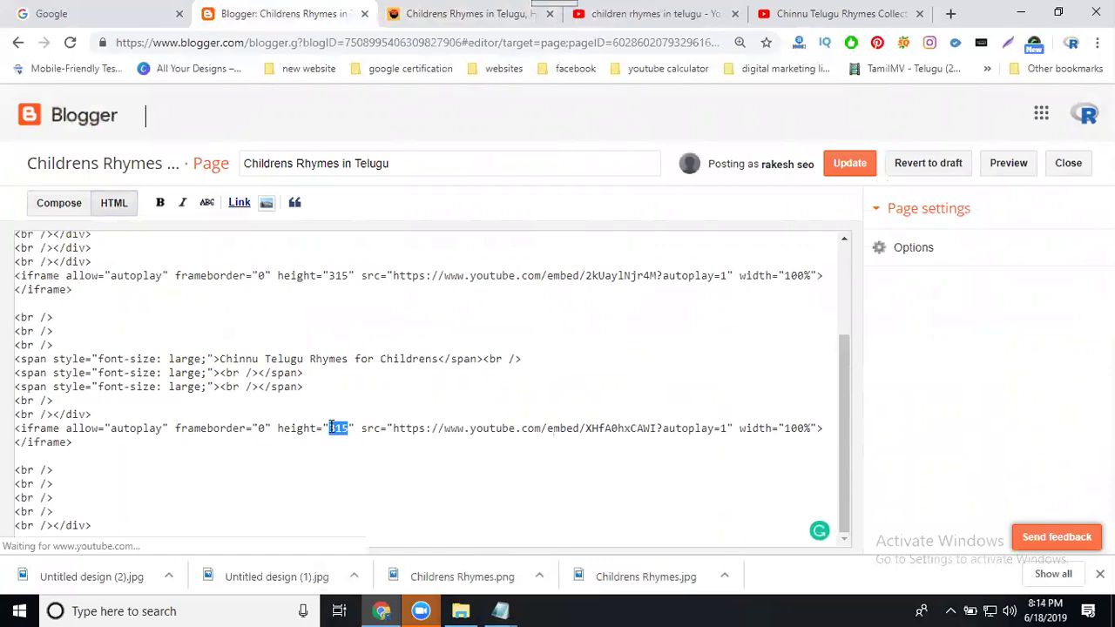
{"action": "type", "text": "00"}
{"action": "scroll", "coordinate": [360, 457], "scroll_direction": "up", "scroll_amount": 3}
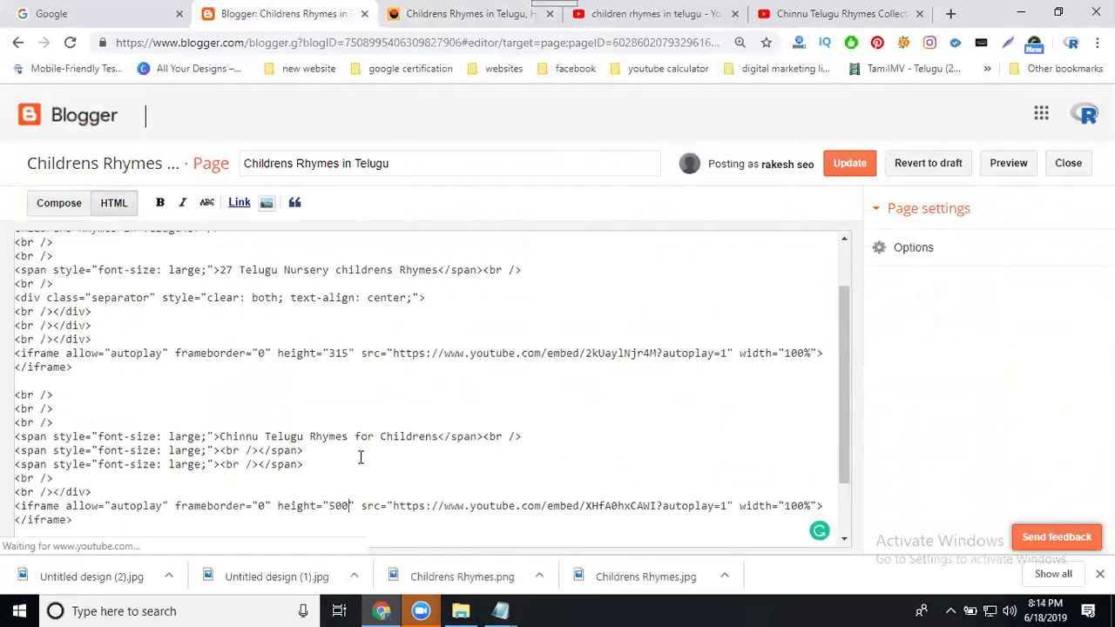
{"action": "left_click", "coordinate": [846, 168]}
Reload the live Telugu rhymes page and examine the size of both enlarged videos
{"action": "left_click", "coordinate": [439, 25]}
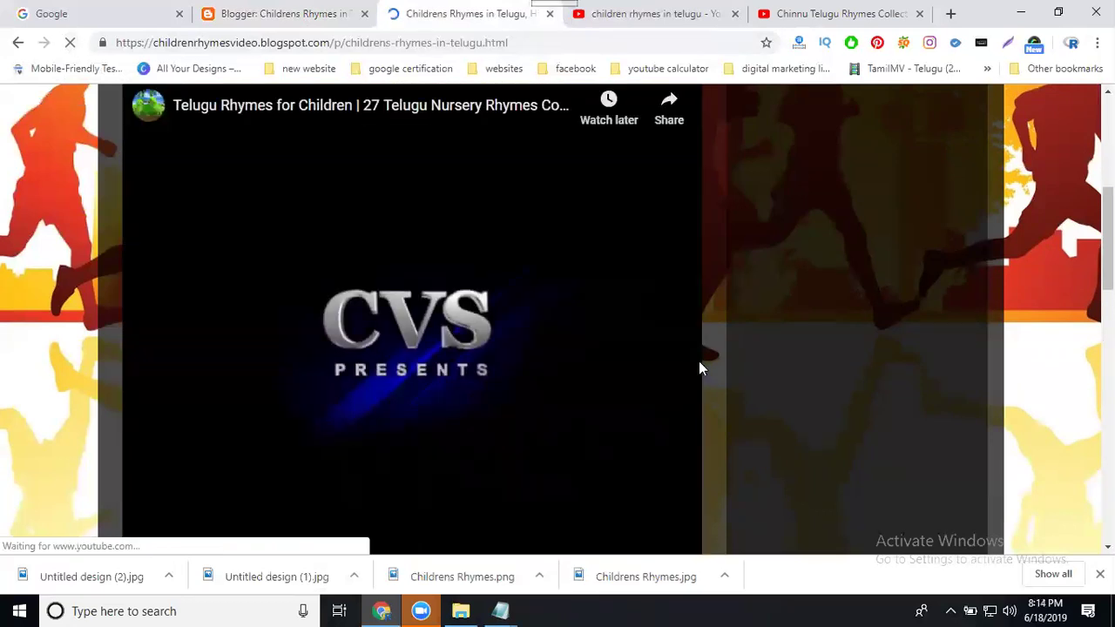
{"action": "scroll", "coordinate": [734, 315], "scroll_direction": "up", "scroll_amount": 5}
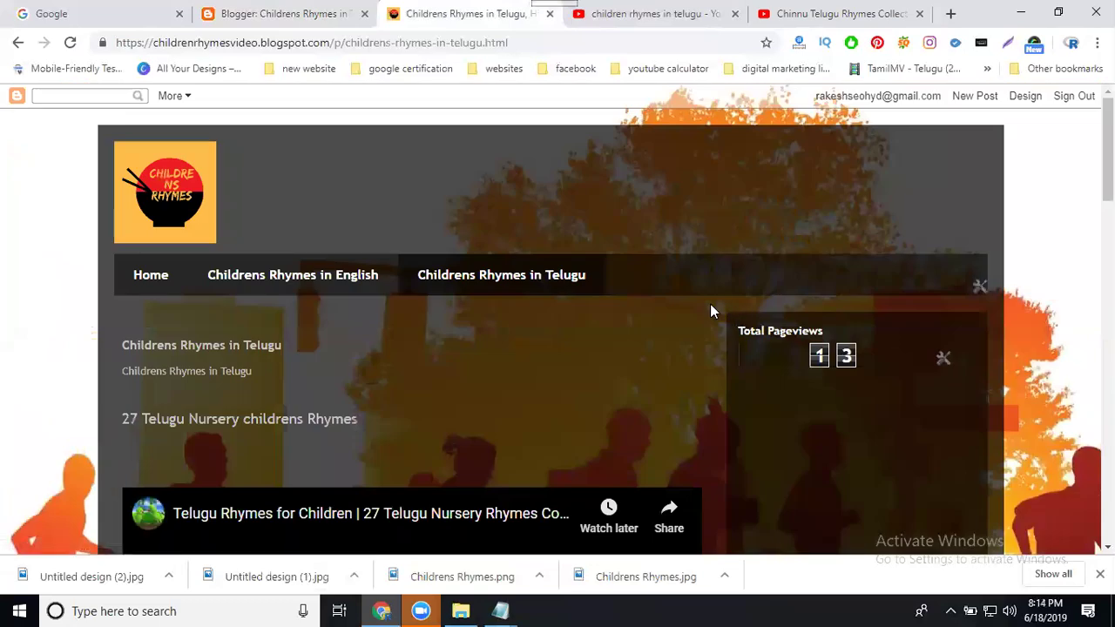
{"action": "scroll", "coordinate": [710, 311], "scroll_direction": "down", "scroll_amount": 5}
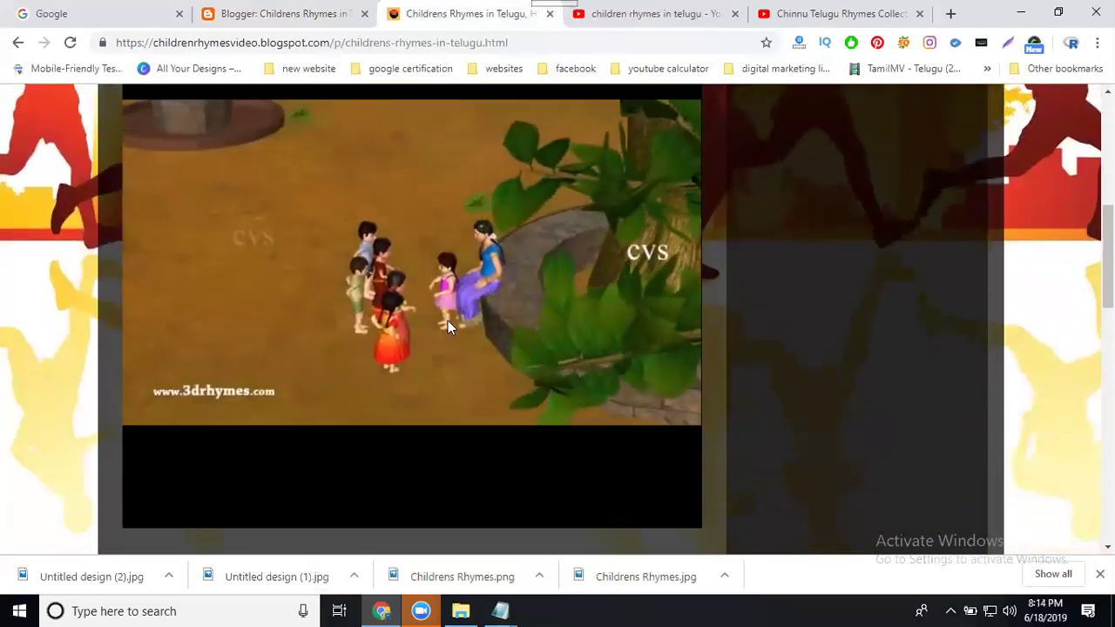
{"action": "scroll", "coordinate": [467, 228], "scroll_direction": "up", "scroll_amount": 2}
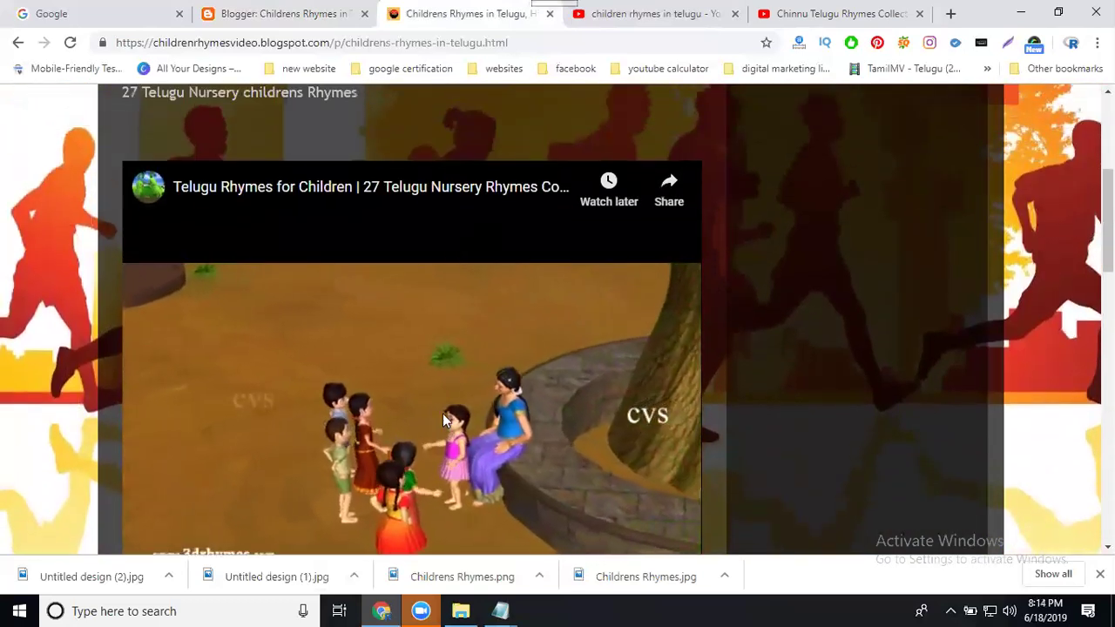
{"action": "scroll", "coordinate": [446, 275], "scroll_direction": "down", "scroll_amount": 1}
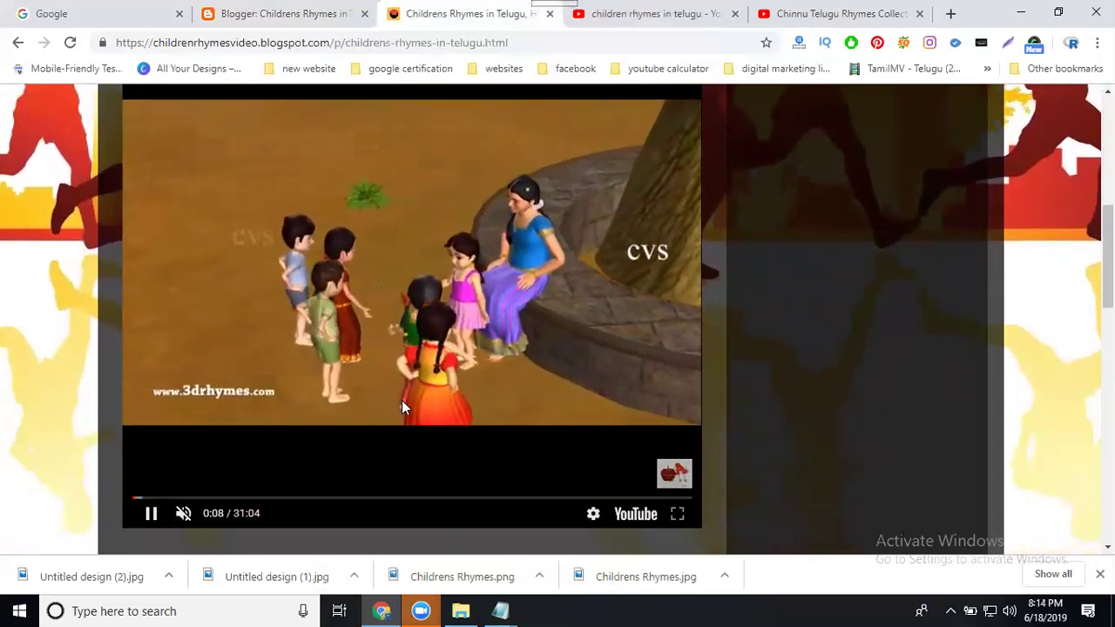
{"action": "scroll", "coordinate": [405, 258], "scroll_direction": "down", "scroll_amount": 5}
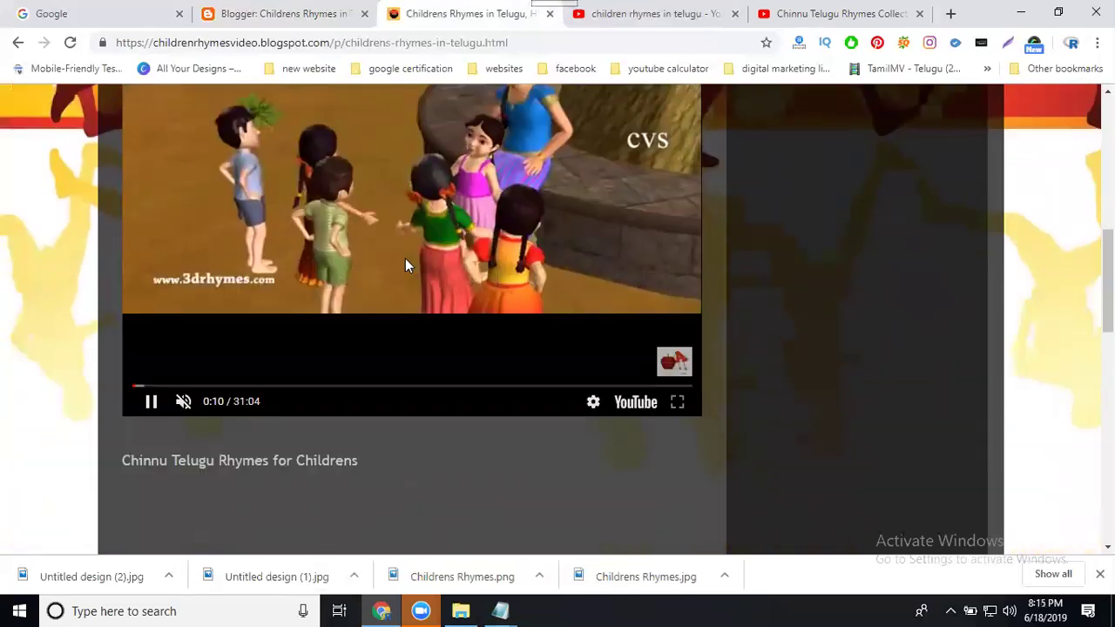
{"action": "scroll", "coordinate": [380, 425], "scroll_direction": "down", "scroll_amount": 2}
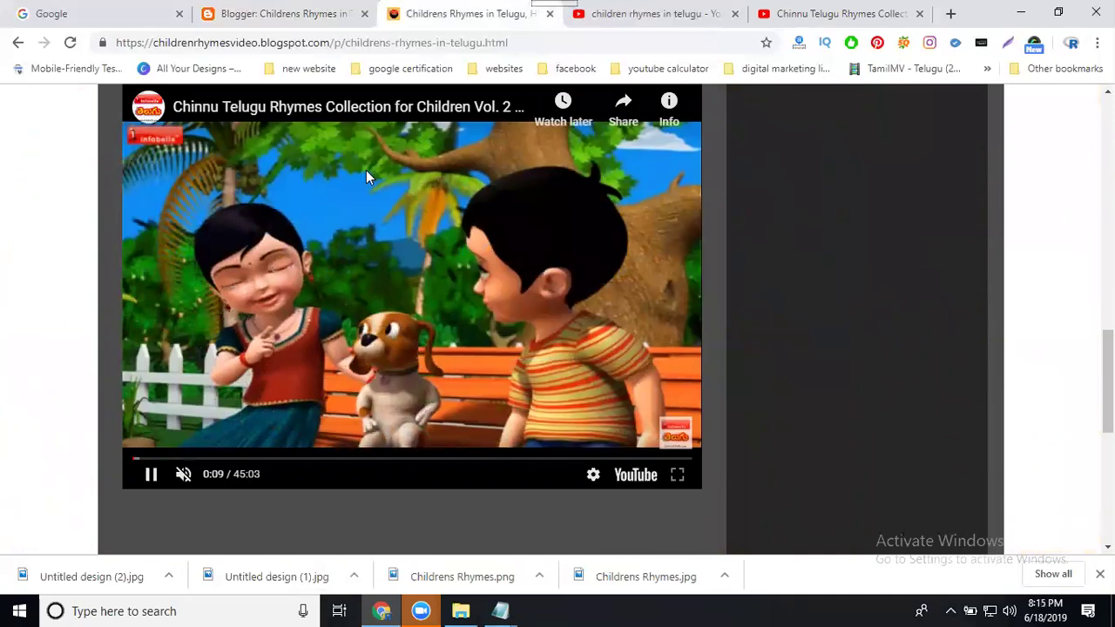
{"action": "scroll", "coordinate": [355, 345], "scroll_direction": "down", "scroll_amount": 1}
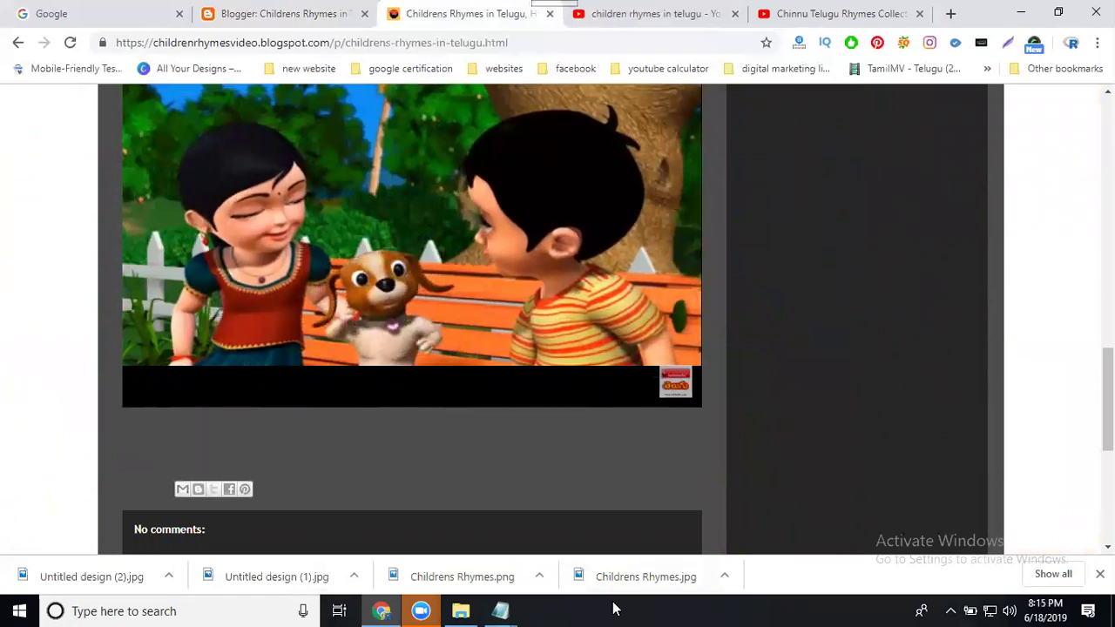
{"action": "left_click", "coordinate": [720, 602]}
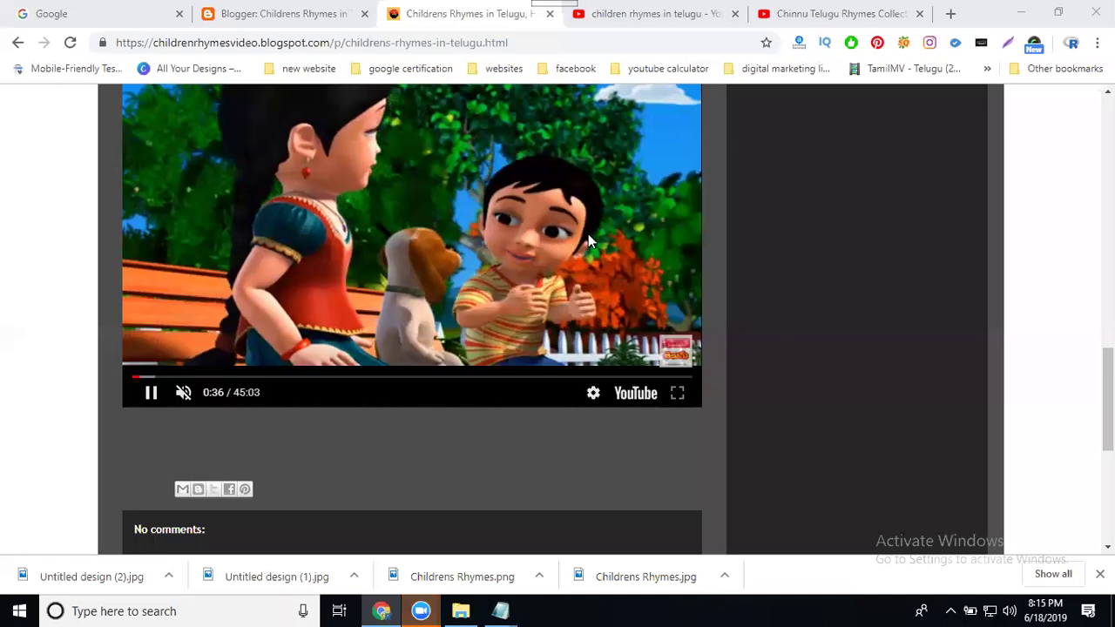